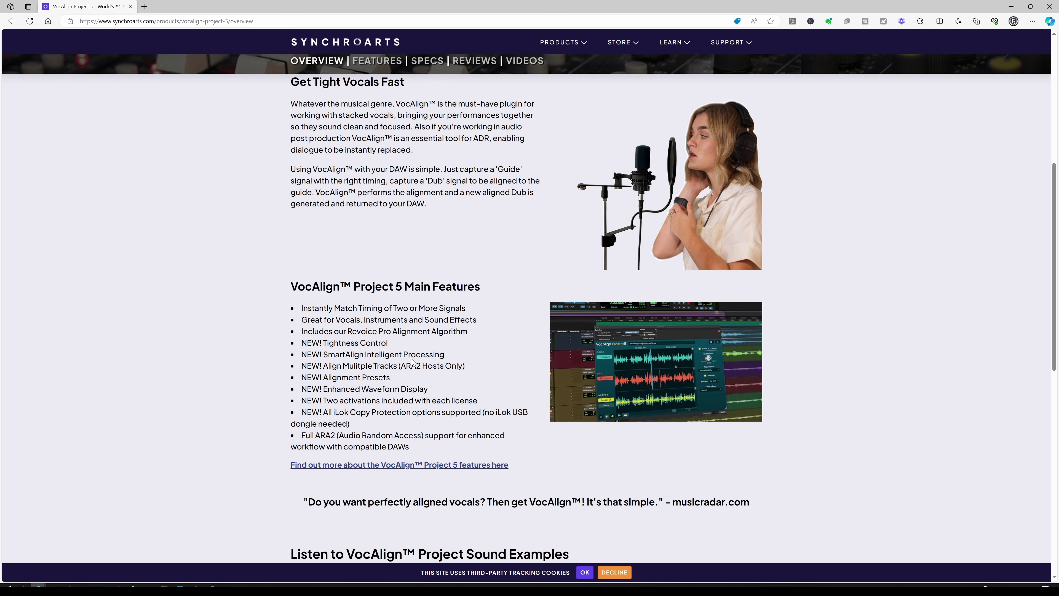
Step: Review the main features on the VocAlign Project 5 and VocAlign Ultra overview pages
scroll(419, 363, "down", 1)
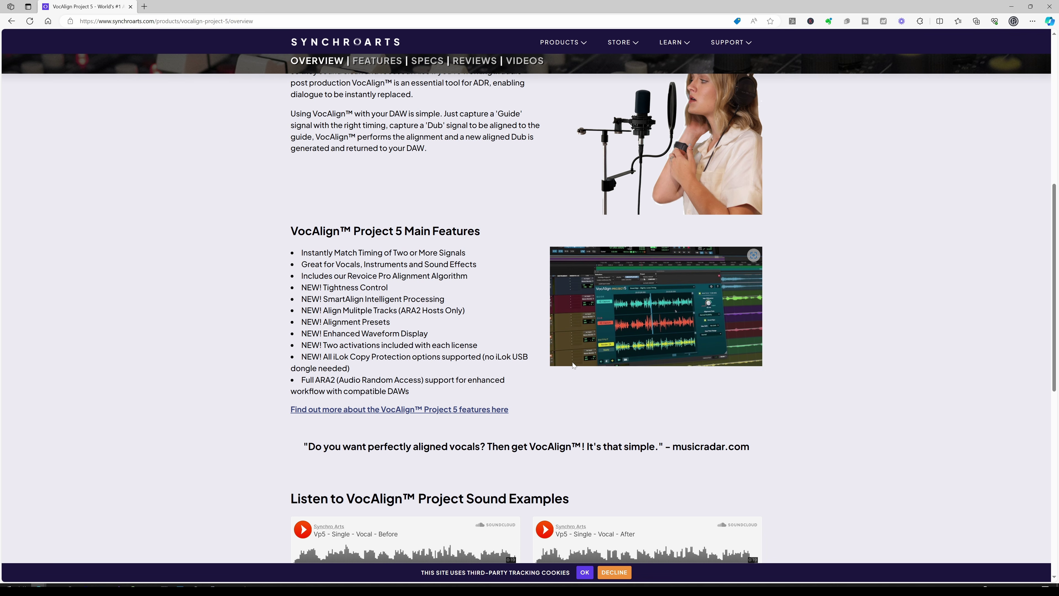
key("alt+Left")
left_click(587, 327)
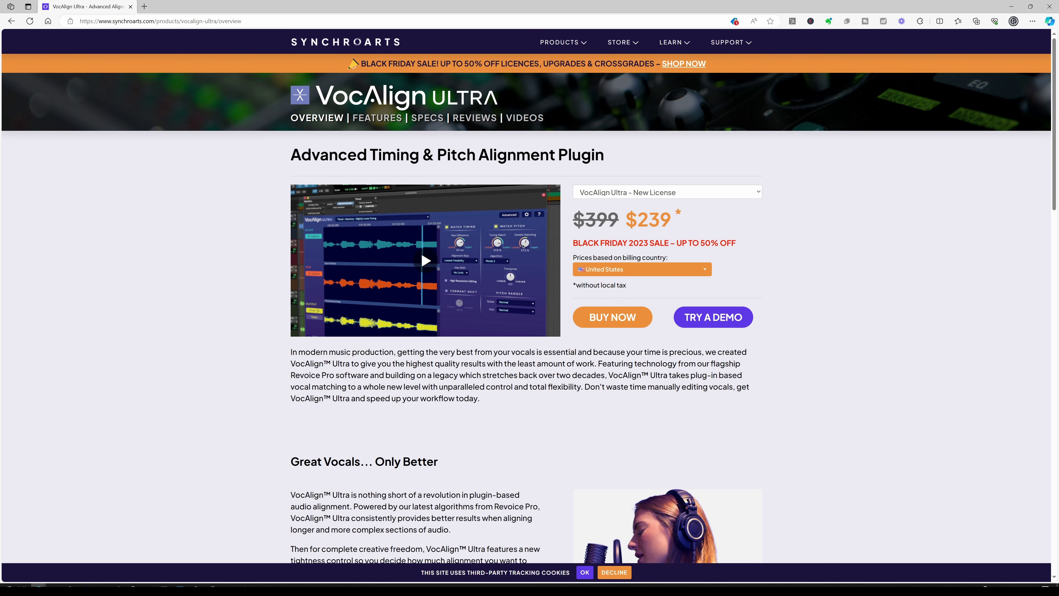
scroll(532, 383, "down", 3)
scroll(532, 383, "down", 4)
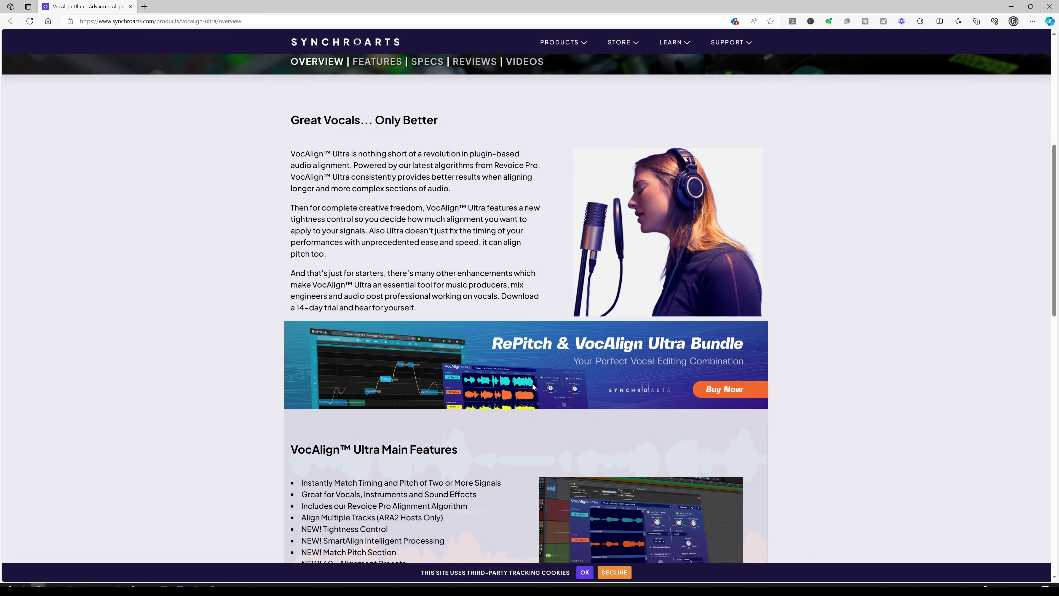
scroll(533, 385, "down", 2)
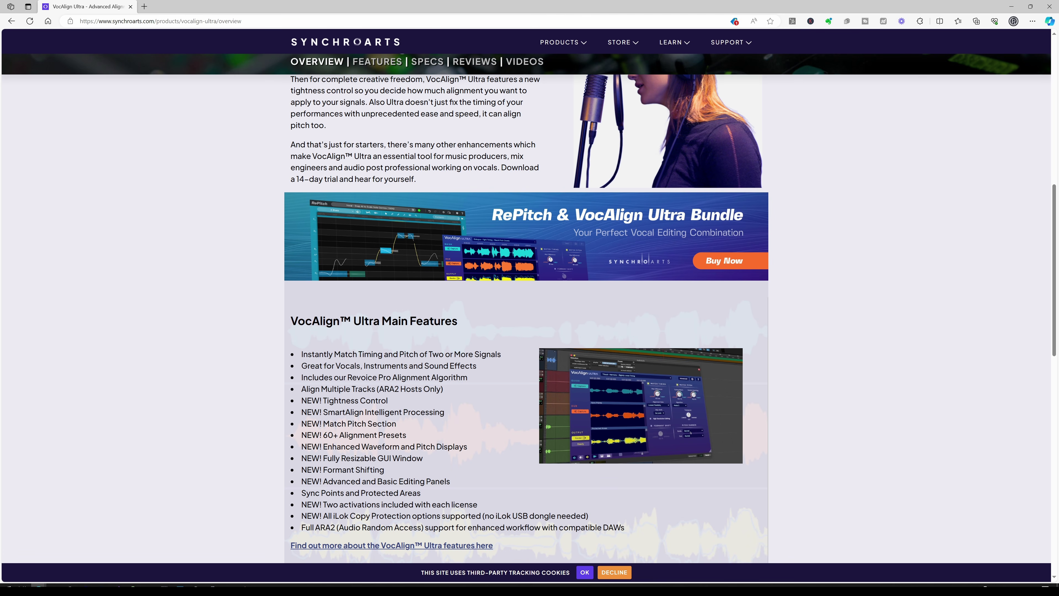
scroll(524, 361, "down", 3)
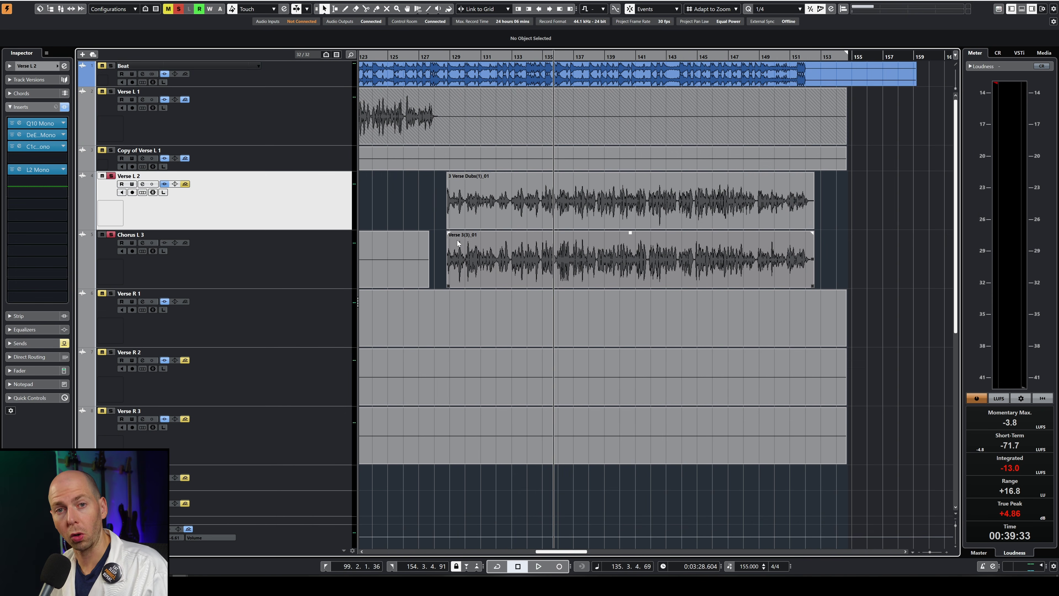
Step: Switch to the Cubase project and play the Verse L 2 and Chorus L 3 vocals together from about bar 130
left_click_drag(480, 57, 402, 47)
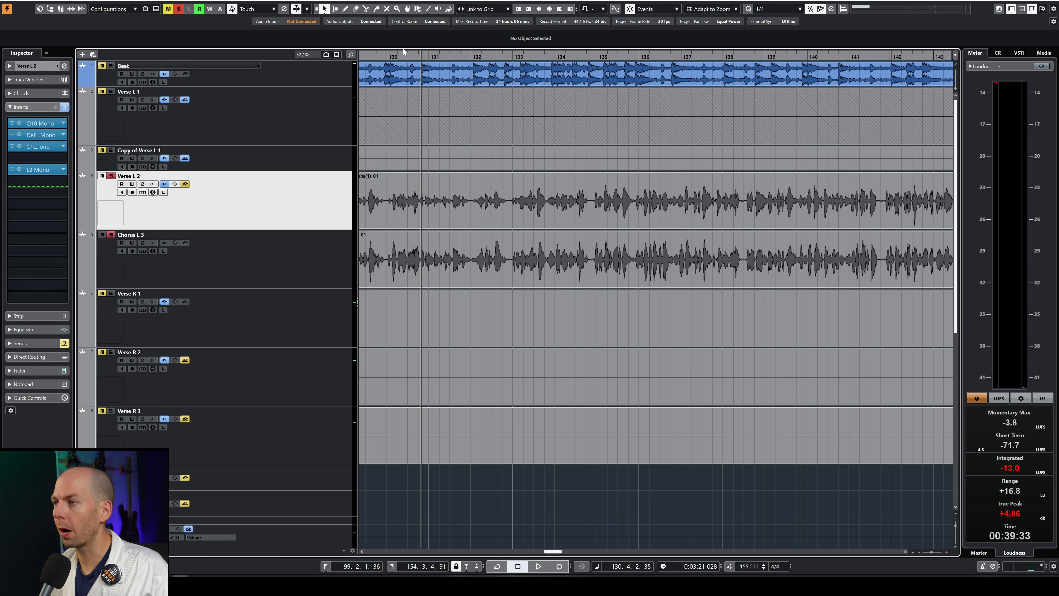
scroll(458, 271, "down", 4)
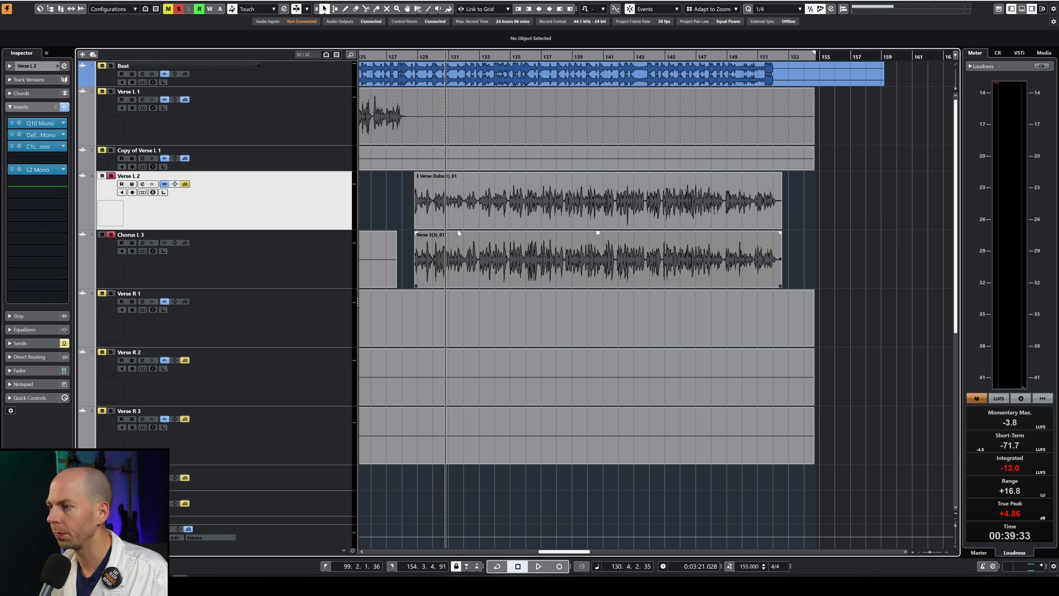
left_click_drag(441, 56, 372, 56)
key("space")
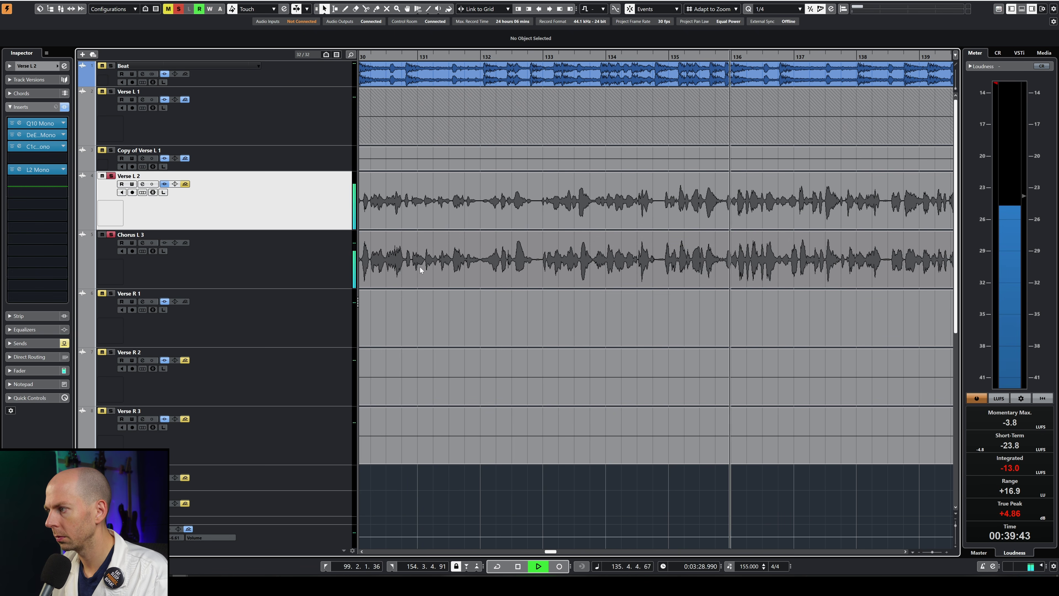
key("space")
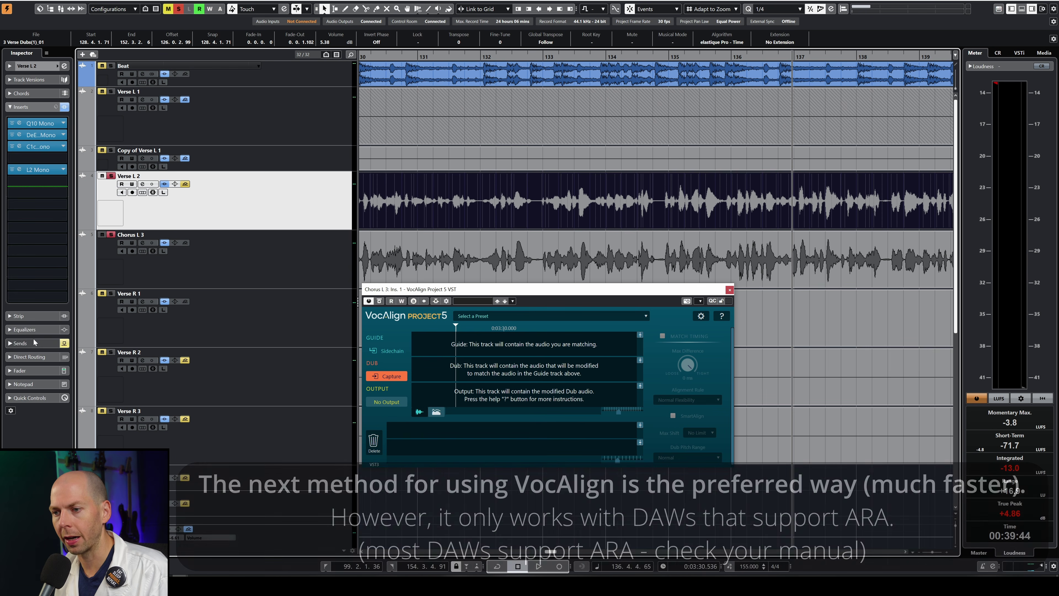
Step: Activate the side-chain of VocAlign Project 5 on Chorus L 3 and route an empty send of Verse L 2 to it
left_click(20, 343)
left_click(37, 258)
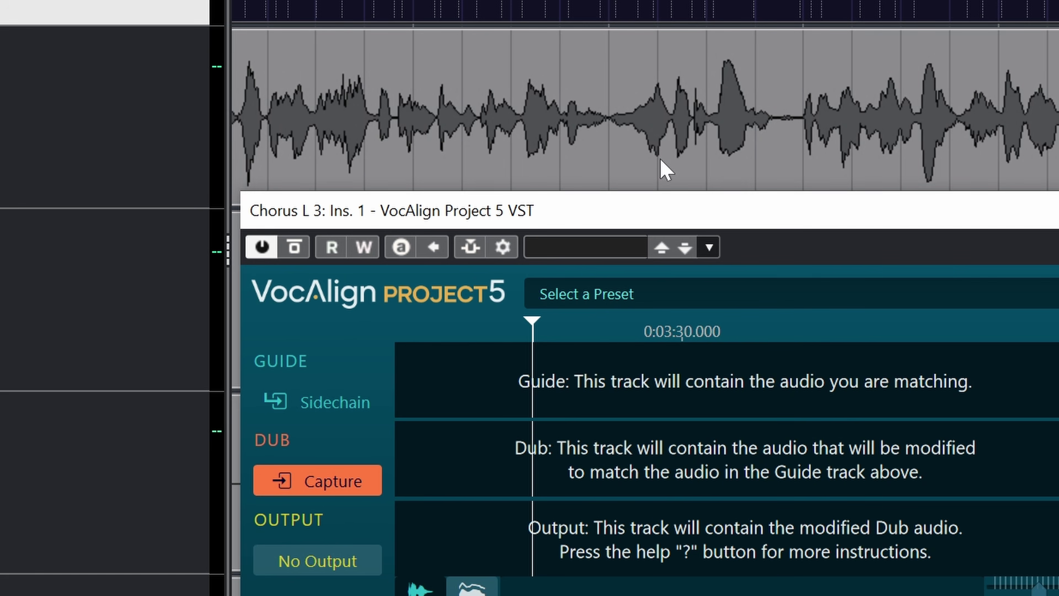
left_click(473, 251)
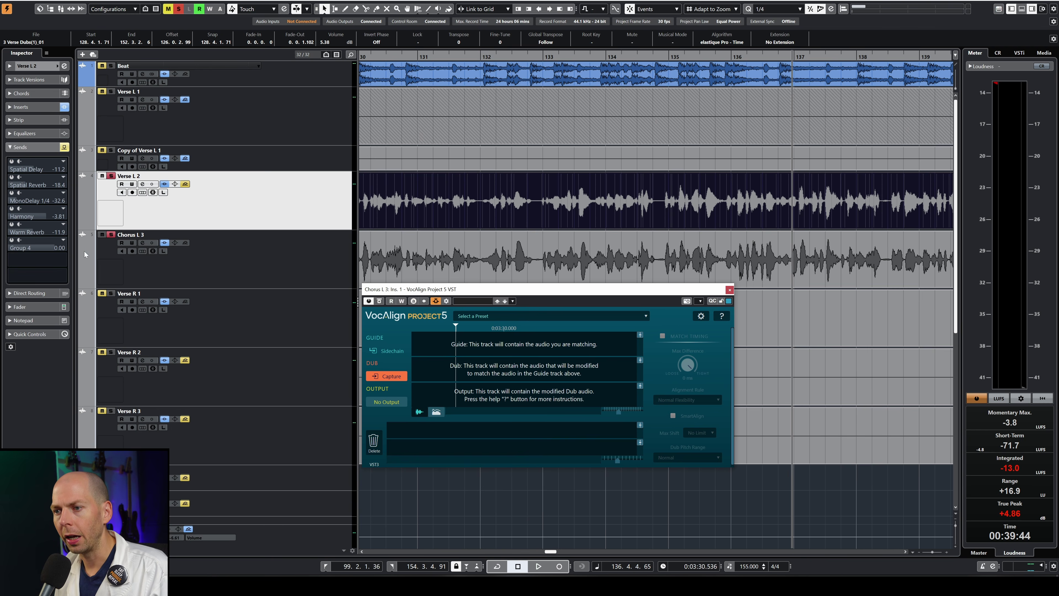
left_click(50, 262)
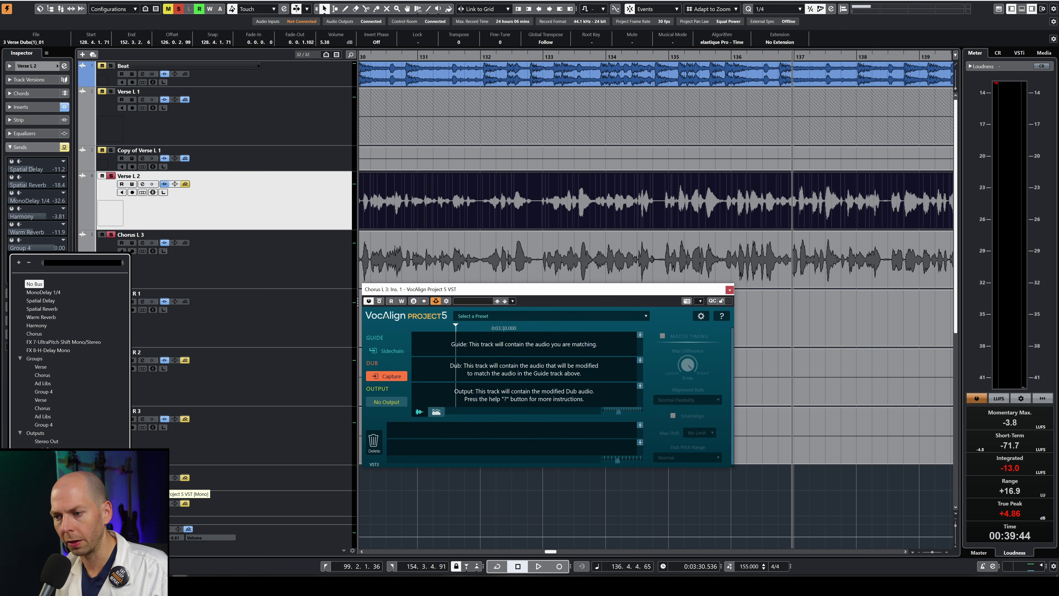
left_click(84, 494)
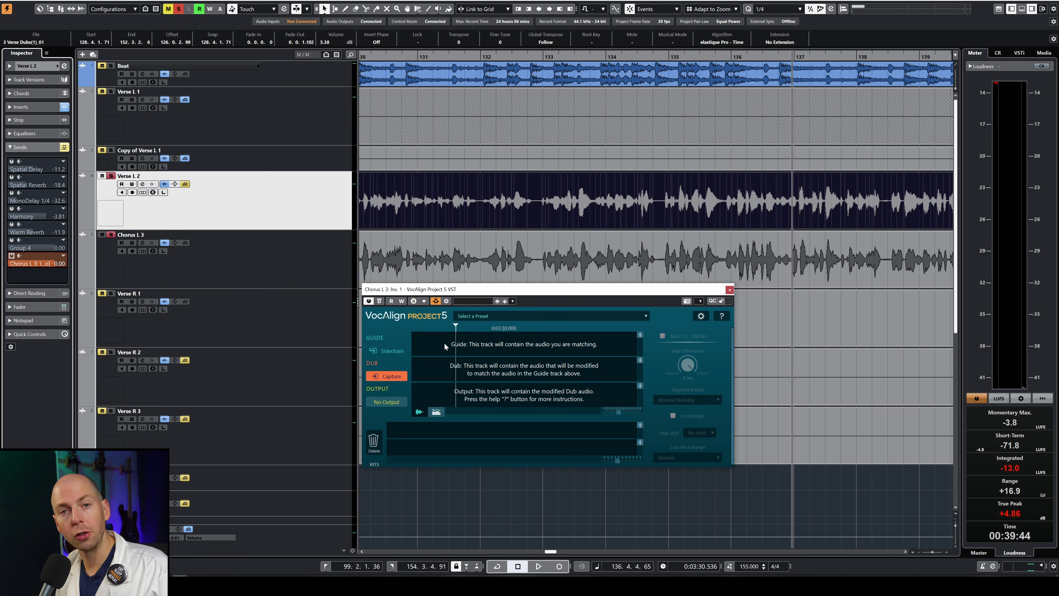
Step: Capture the guide and dub audio into VocAlign by playing the verse from just before its clips at bar 128
scroll(483, 217, "down", 3)
left_click(421, 57)
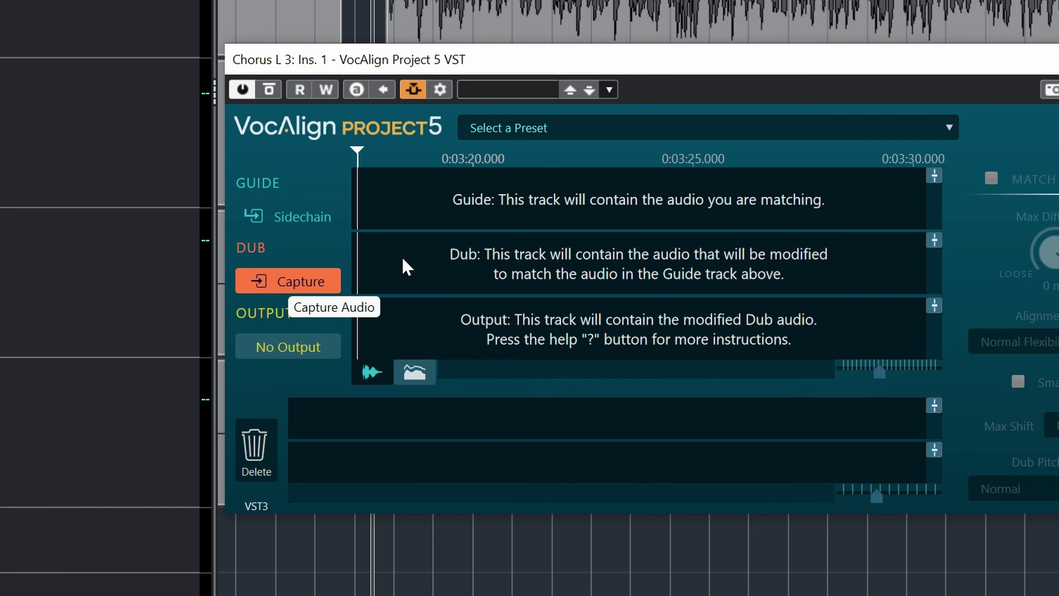
left_click(295, 285)
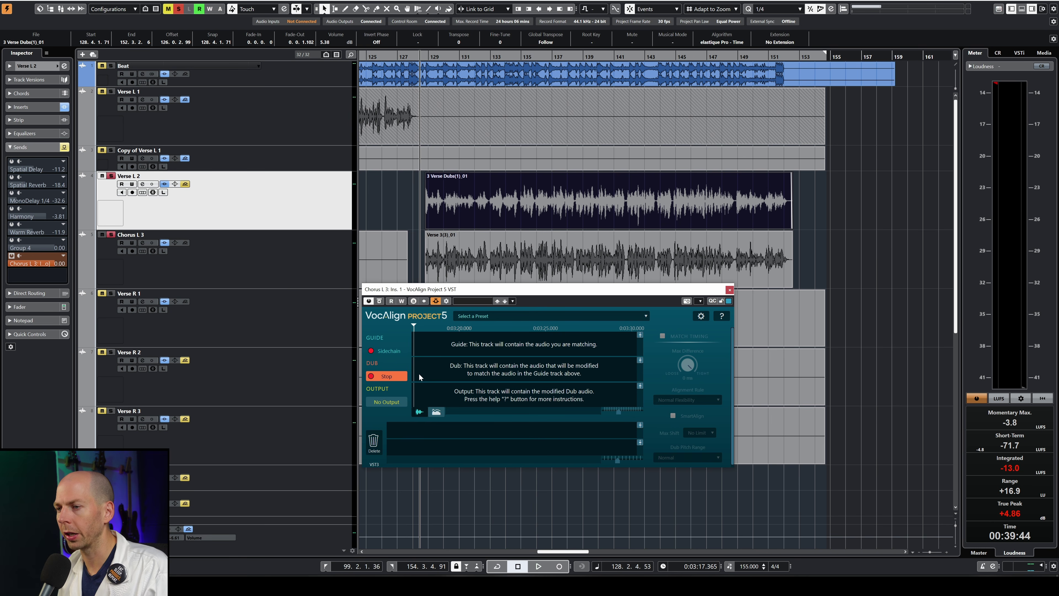
key("space")
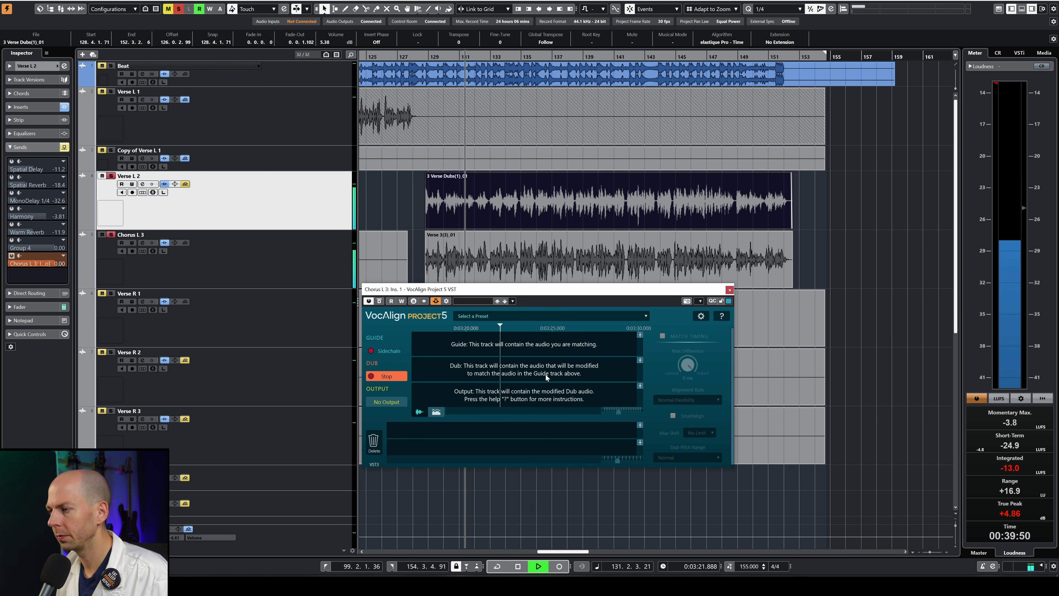
key("space")
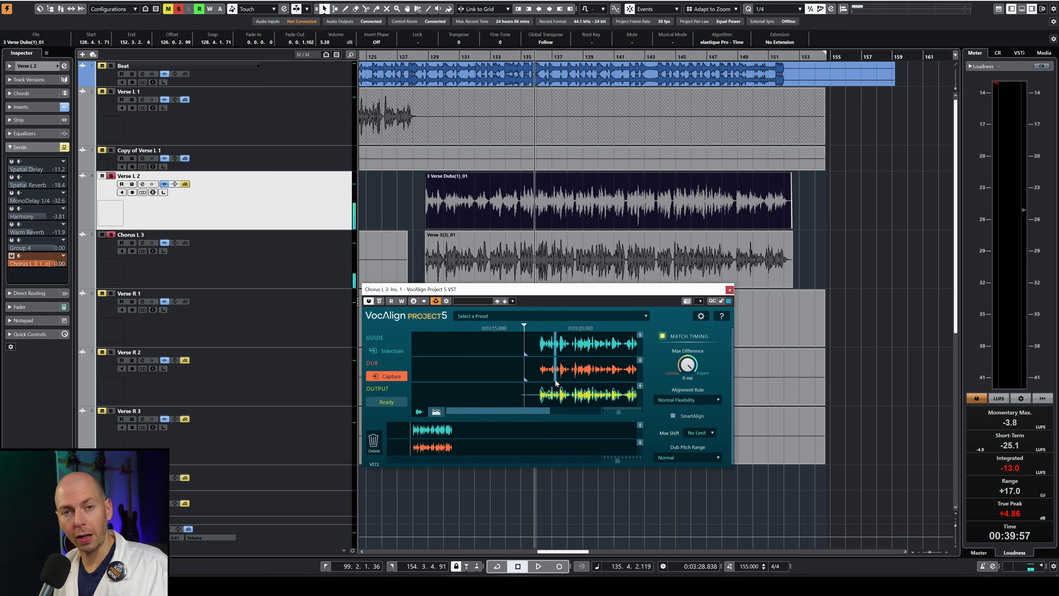
Step: Play back the verse section to hear the dub aligned to the guide
scroll(554, 347, "right", 3)
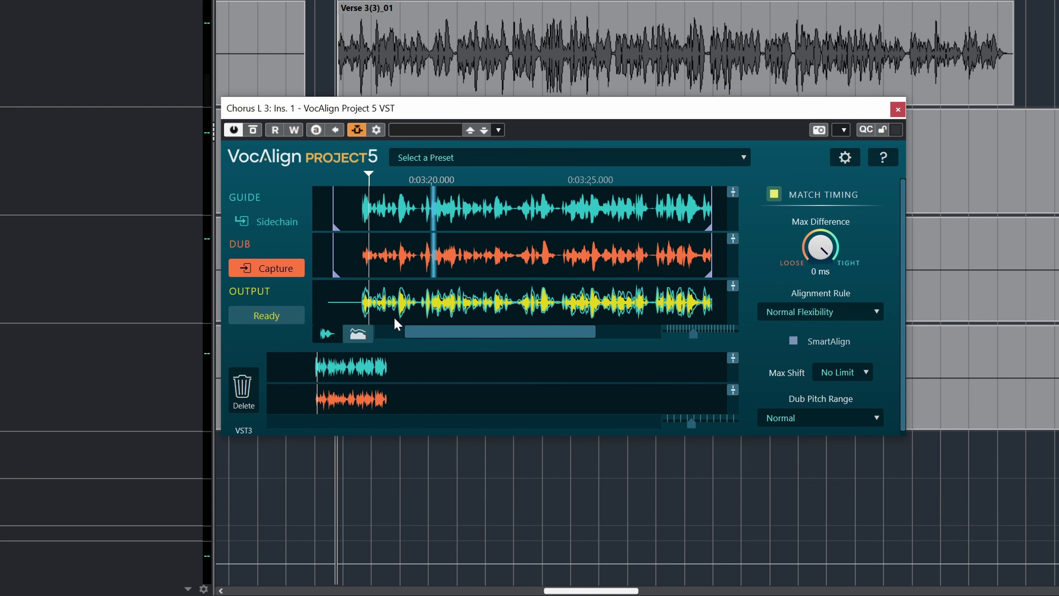
key("space")
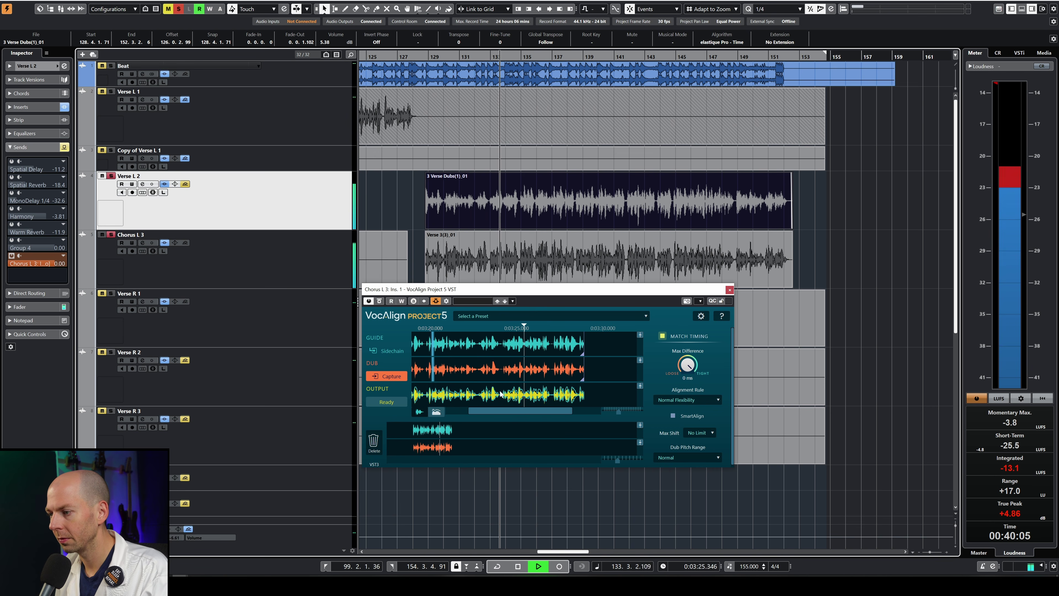
key("space")
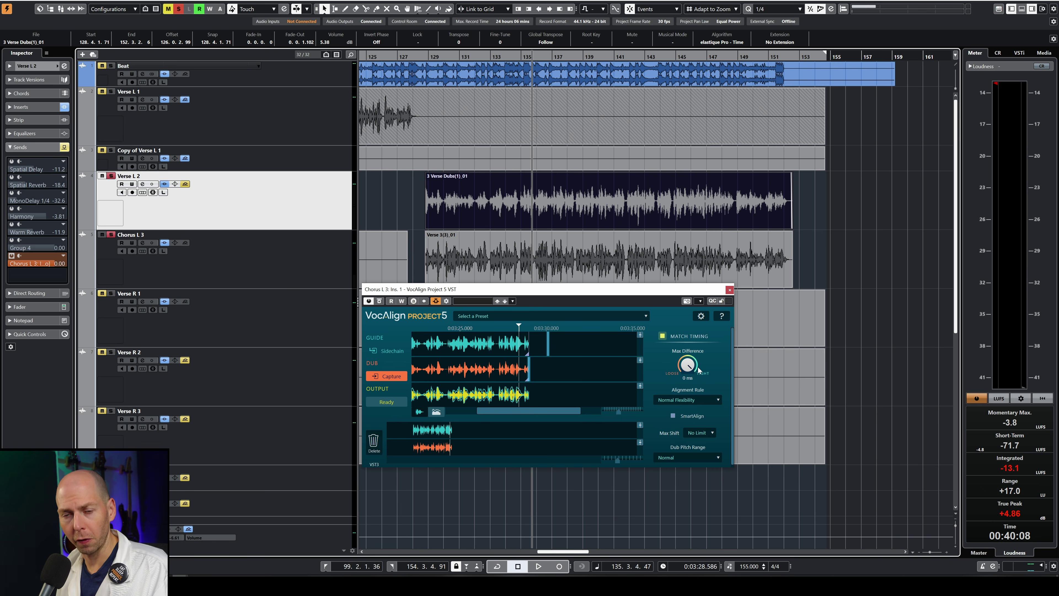
Step: Set VocAlign's Max Difference to 24 ms
scroll(687, 366, "up", 8)
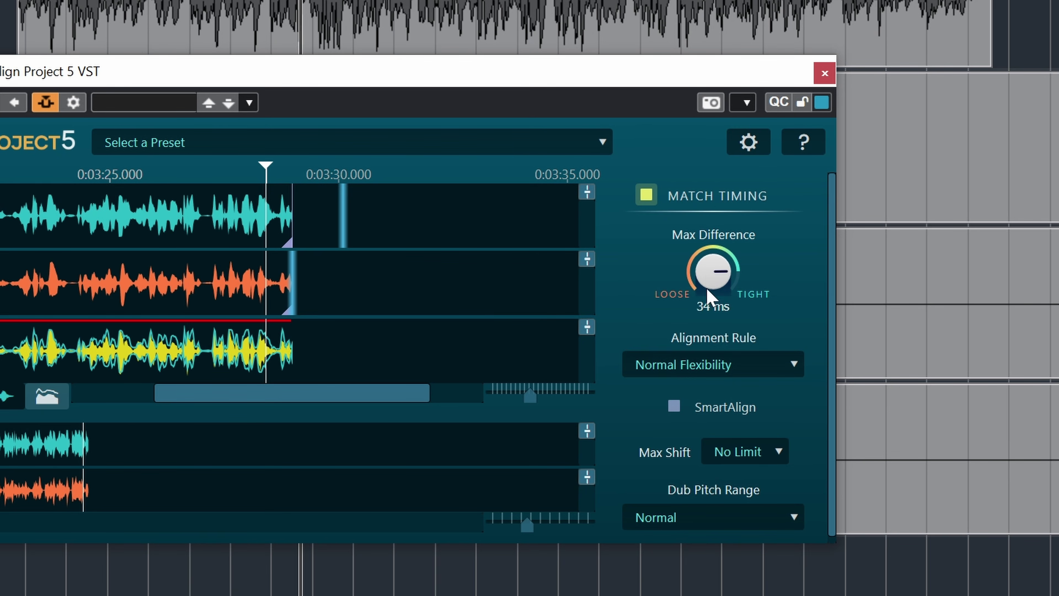
scroll(711, 284, "up", 2)
scroll(711, 284, "down", 6)
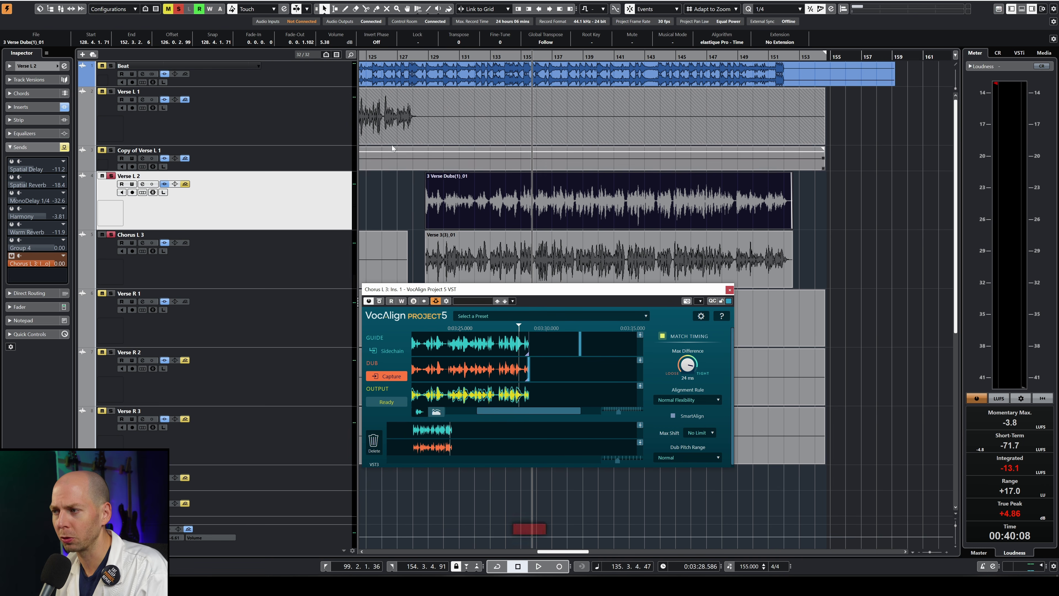
Step: Play the verse from its start while changing Max Difference to 0 ms and then 54 ms
left_click(427, 56)
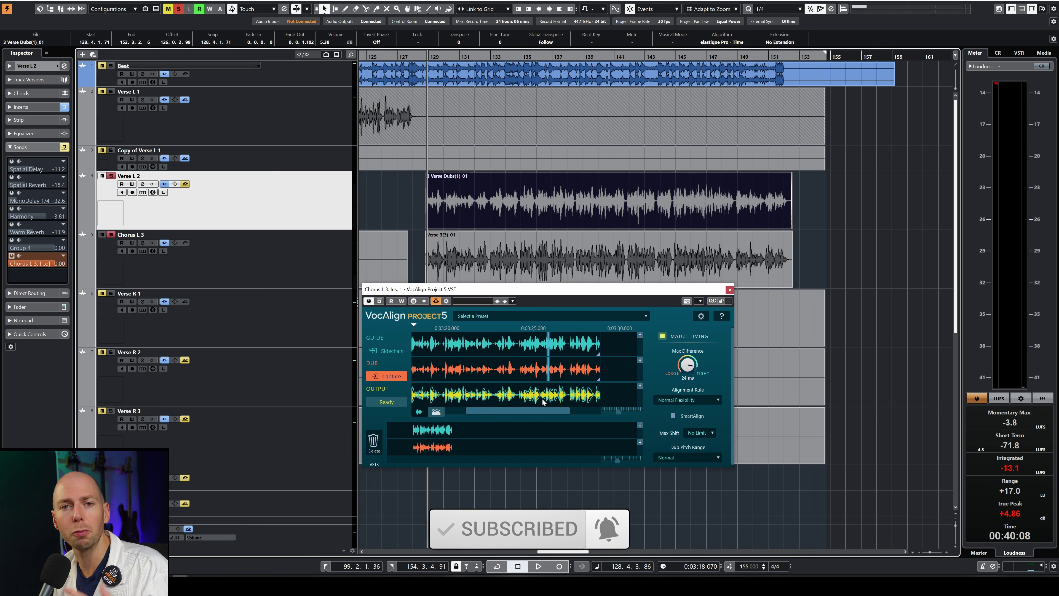
key("space")
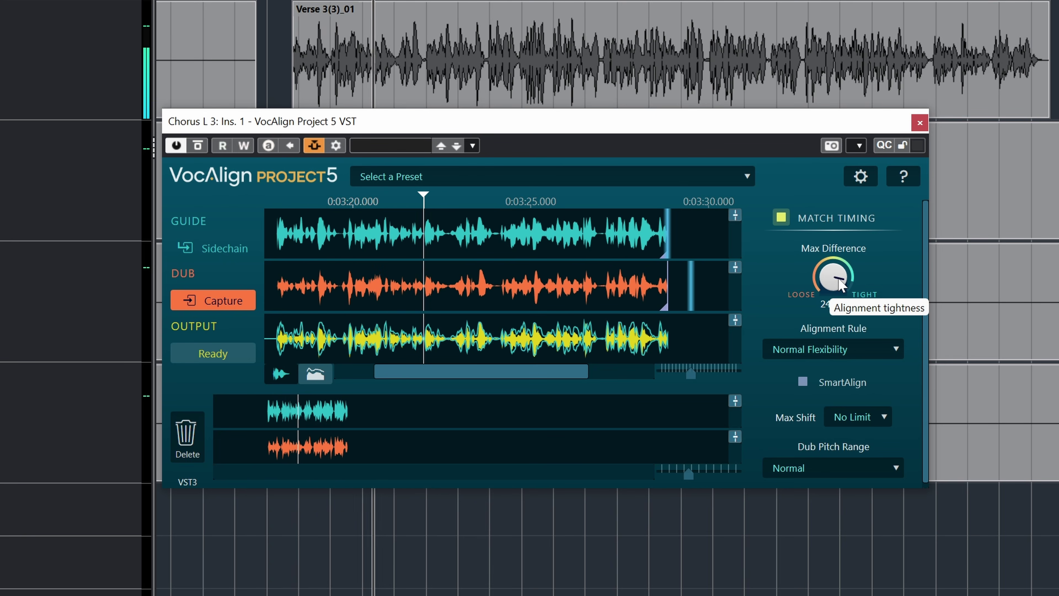
left_click_drag(839, 284, 834, 173)
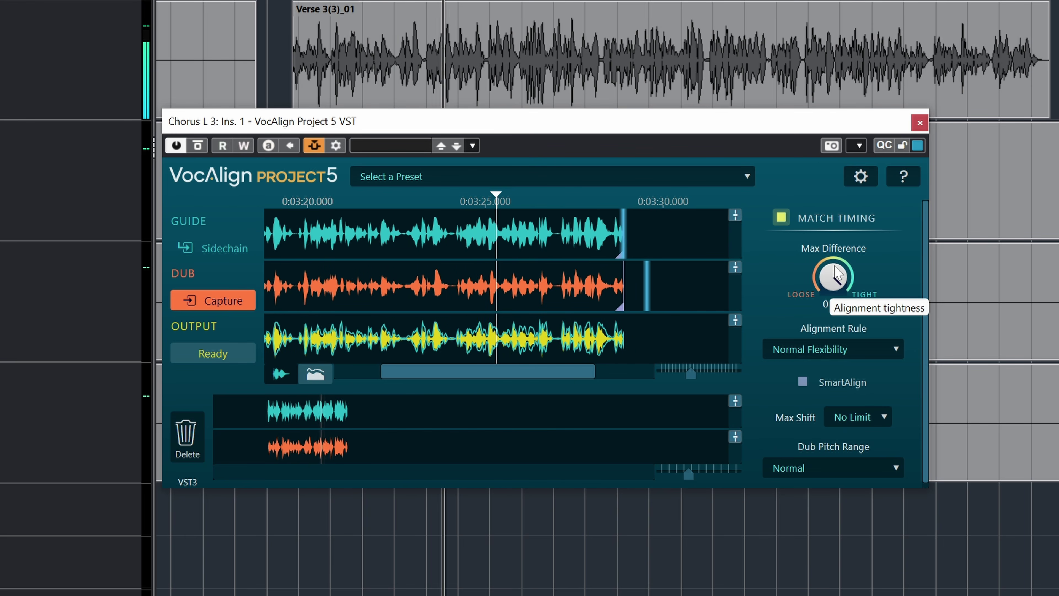
left_click_drag(835, 269, 839, 305)
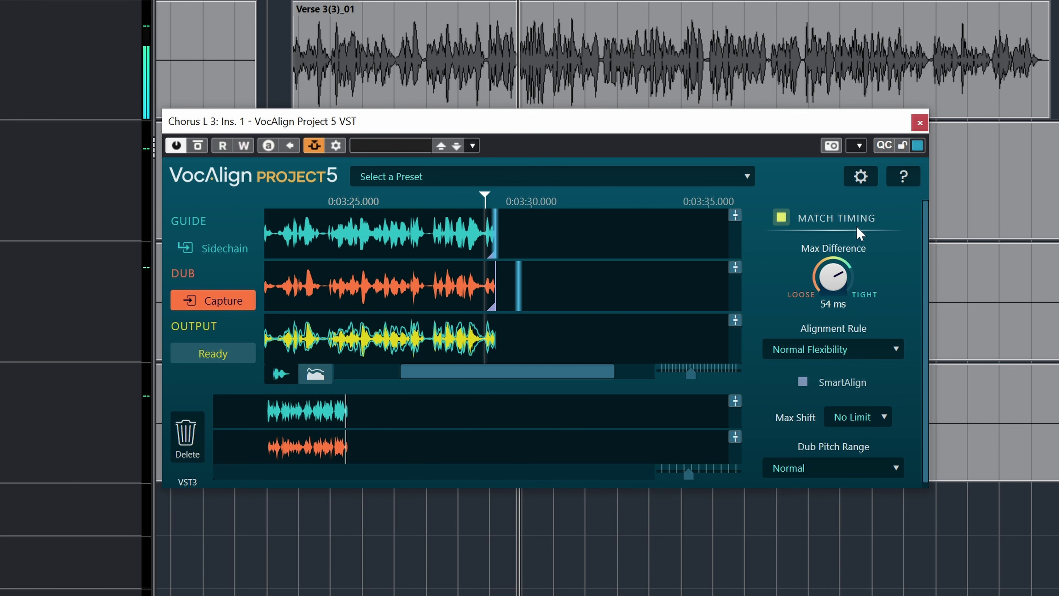
Step: Look through the Alignment Rule flexibility options, leaving the rule at Normal Flexibility
left_click(880, 349)
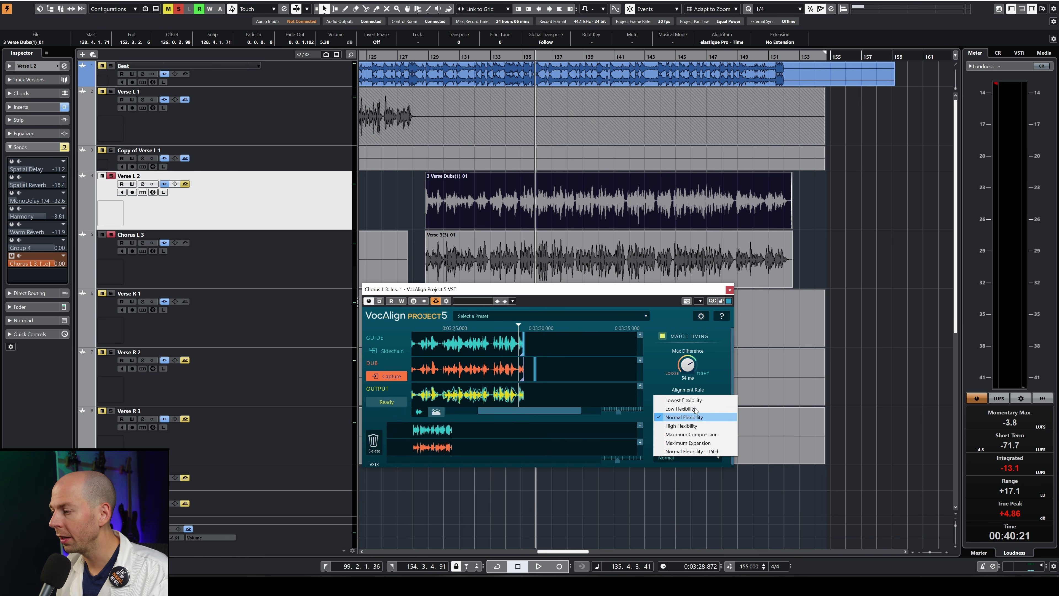
left_click(721, 444)
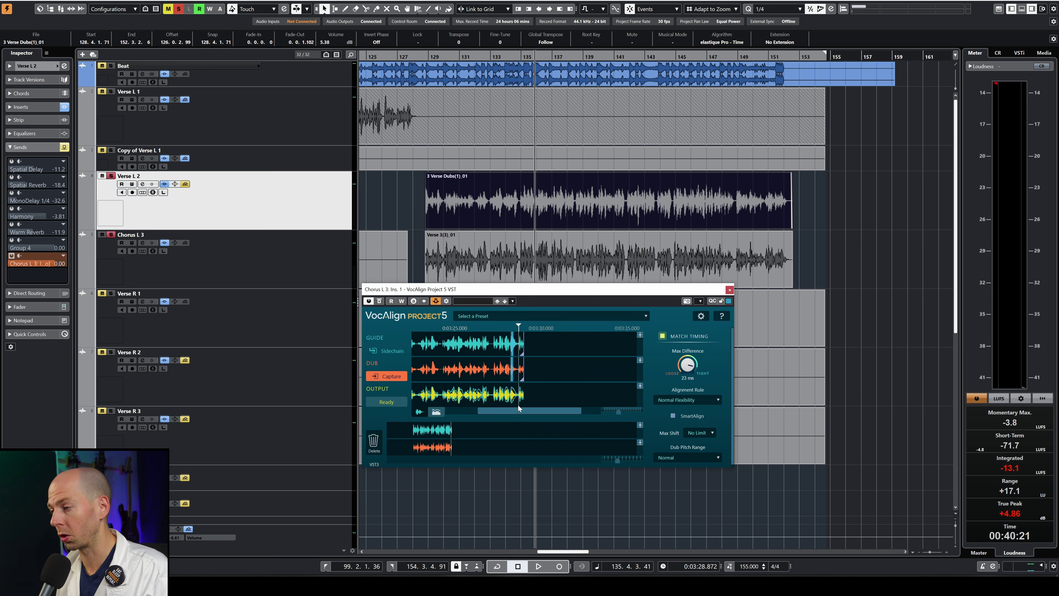
Step: Apply the VocALignProject5 extension to both the 3 Verse Dubs(1)_01 and Verse 3(3)_01 events
left_click(271, 280)
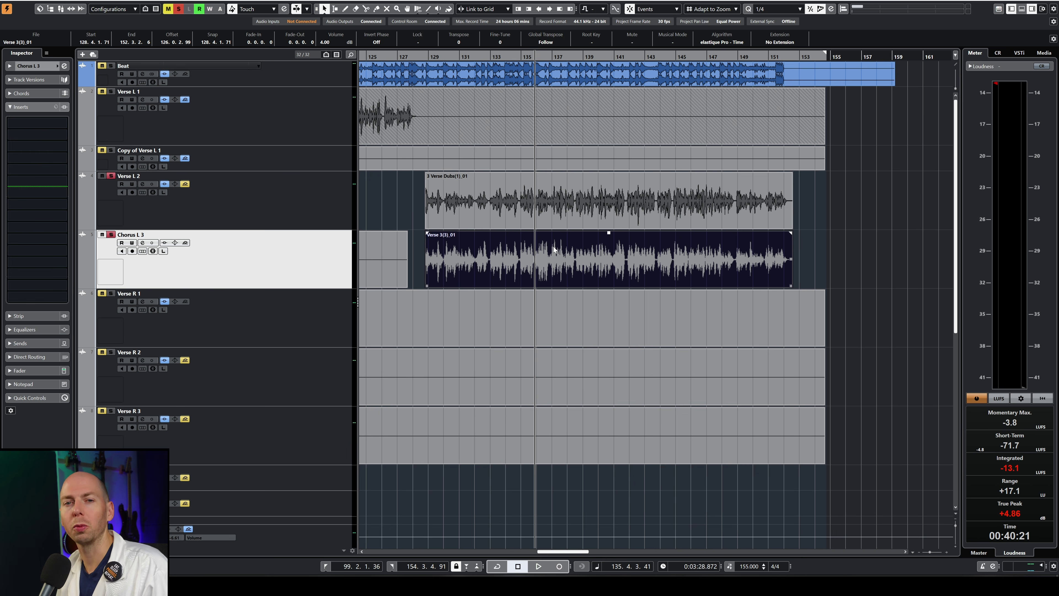
left_click(486, 210)
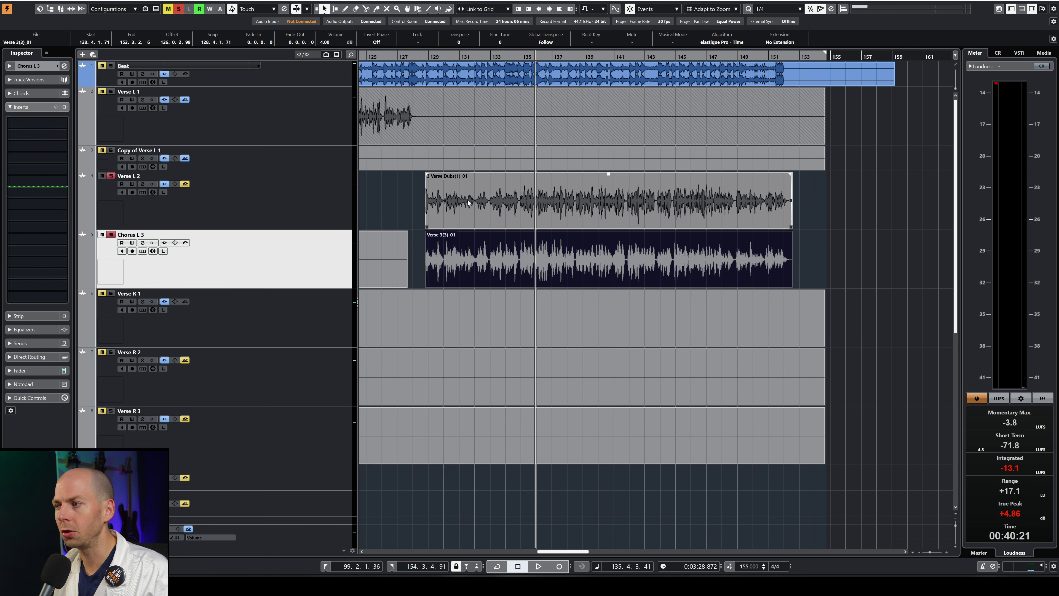
left_click(469, 255)
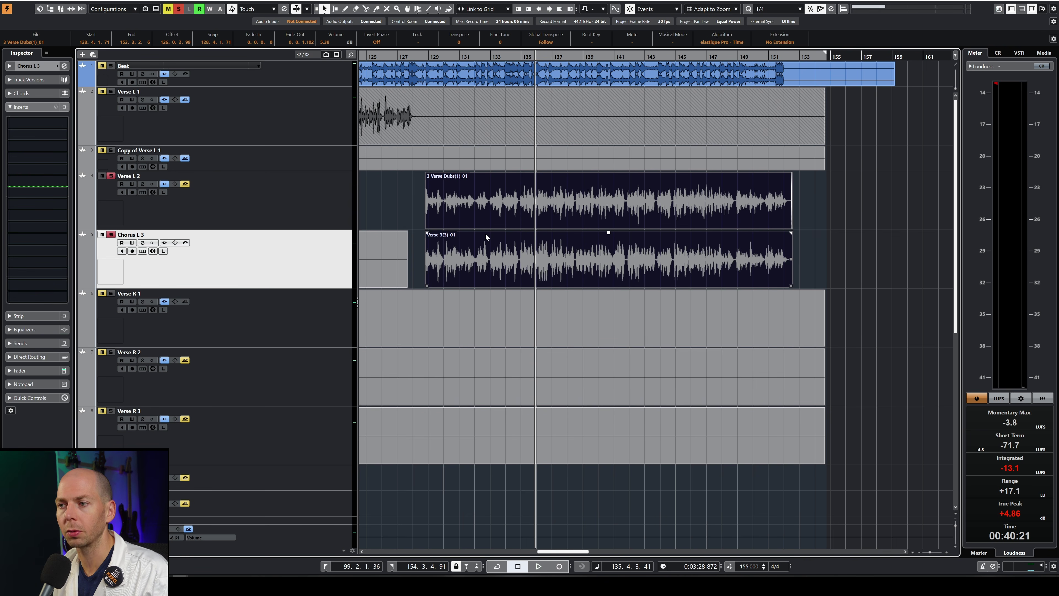
left_click(78, 1)
mouse_move(175, 73)
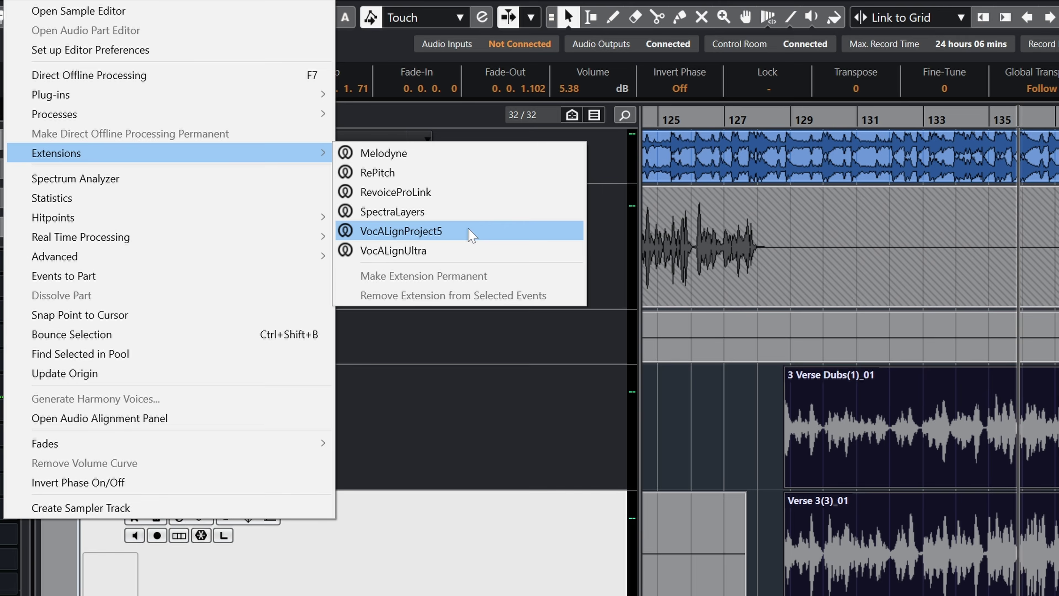
left_click(470, 237)
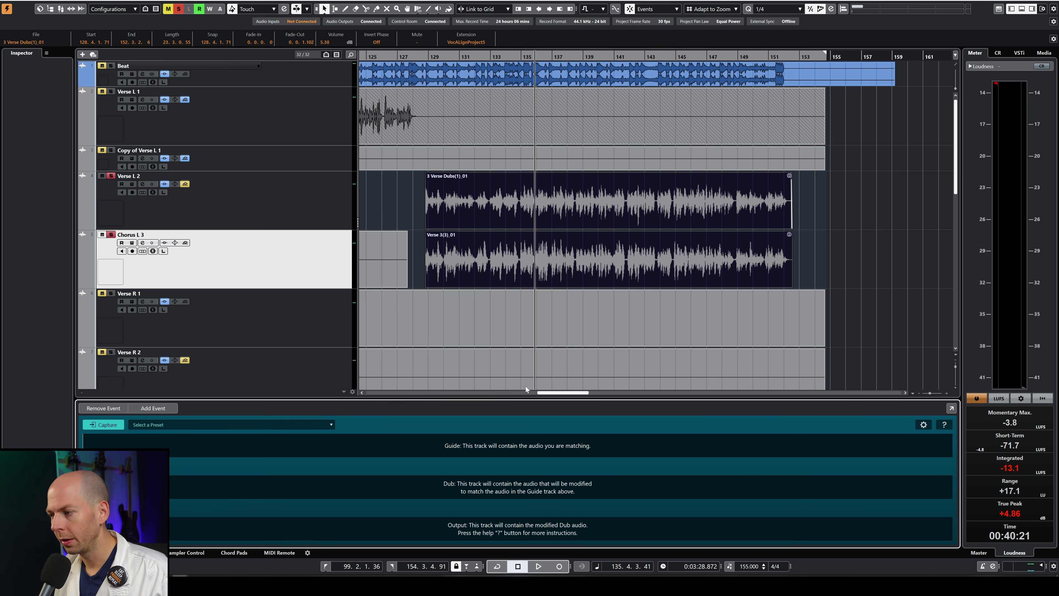
Step: Enlarge the VocAlign editor and capture the 3 Verse Dubs(1)_01 event as guide and the Verse 3(3)_01 event as dub
left_click_drag(527, 398, 527, 359)
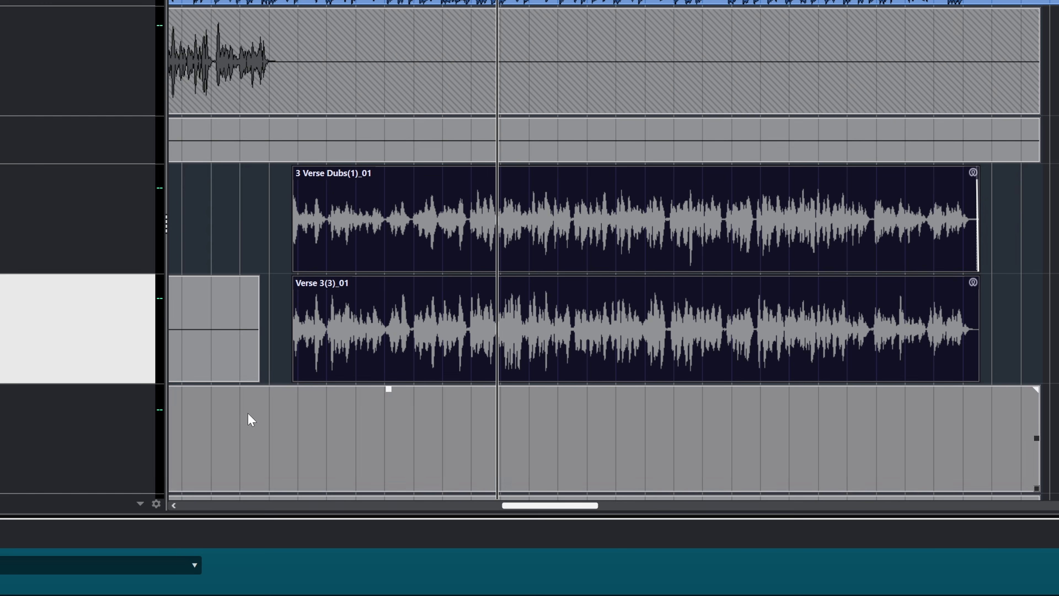
left_click(469, 198)
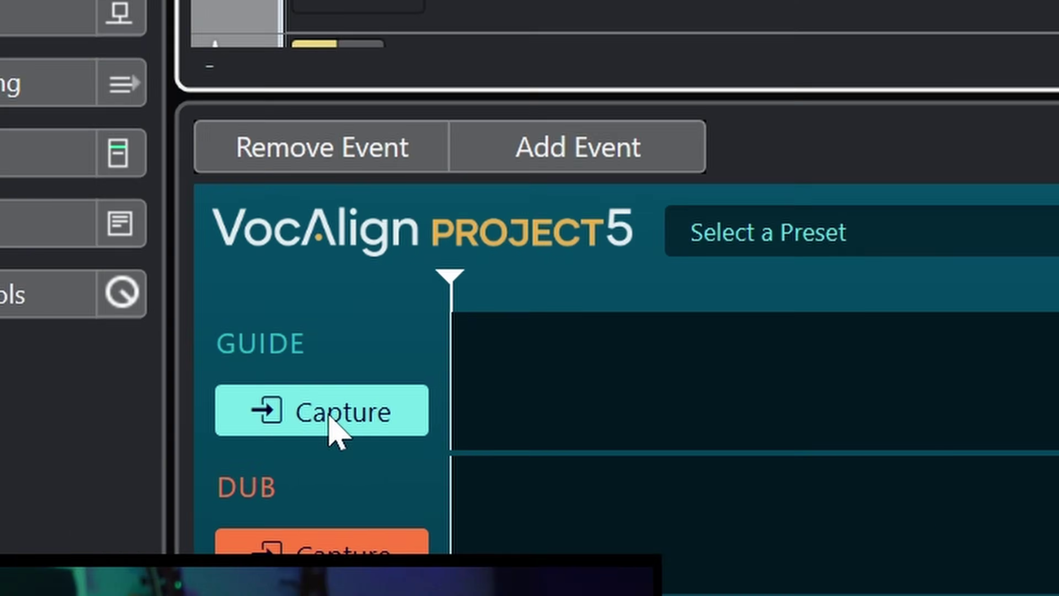
left_click(335, 425)
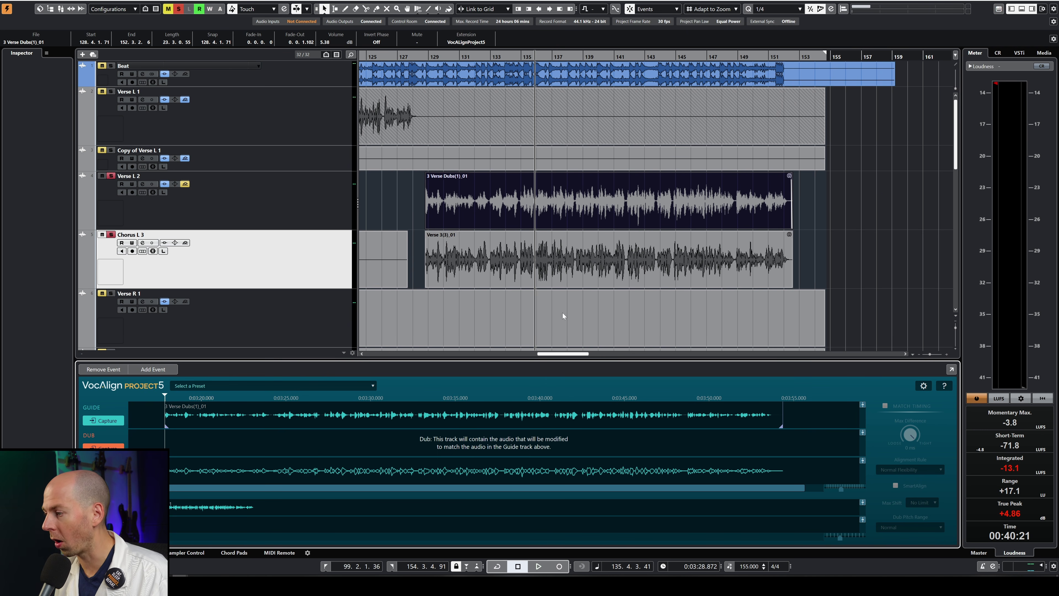
left_click(482, 262)
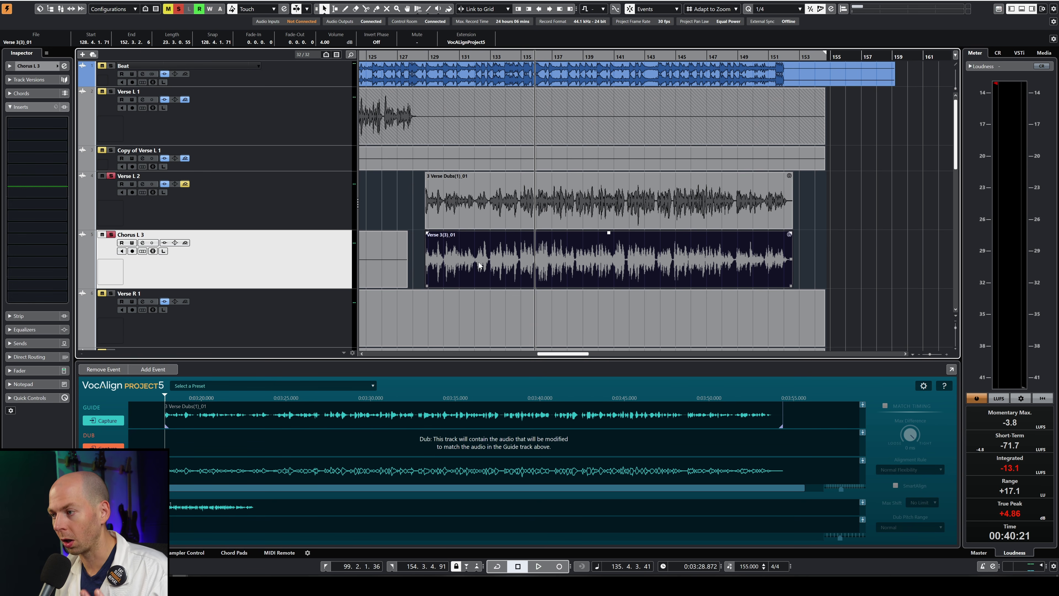
left_click(103, 445)
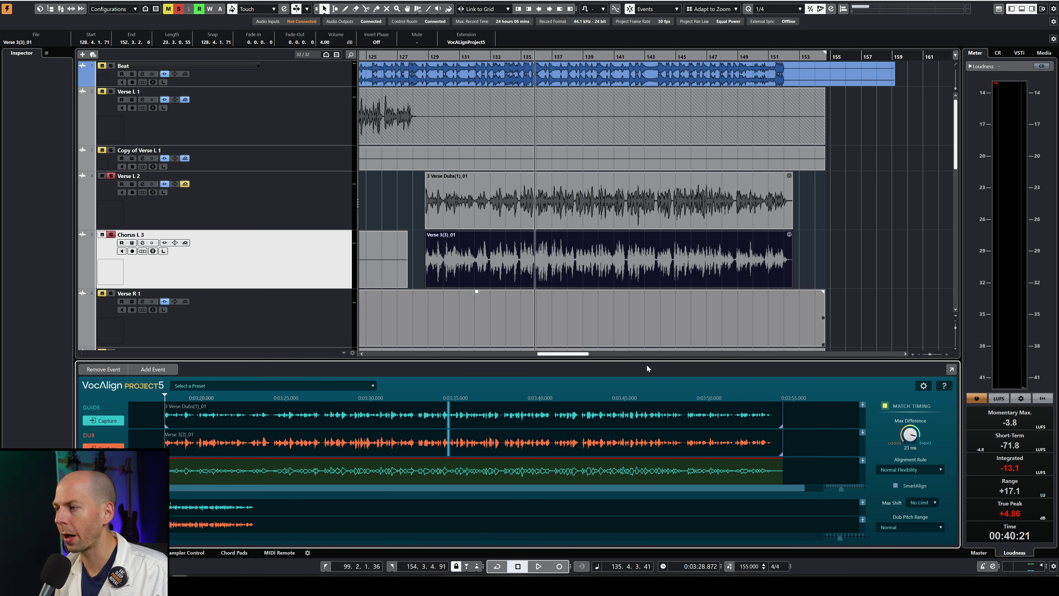
Step: Play the verse from its start, set VocAlign's Max Difference to 0 ms for the dub, and stop playback
left_click(588, 261)
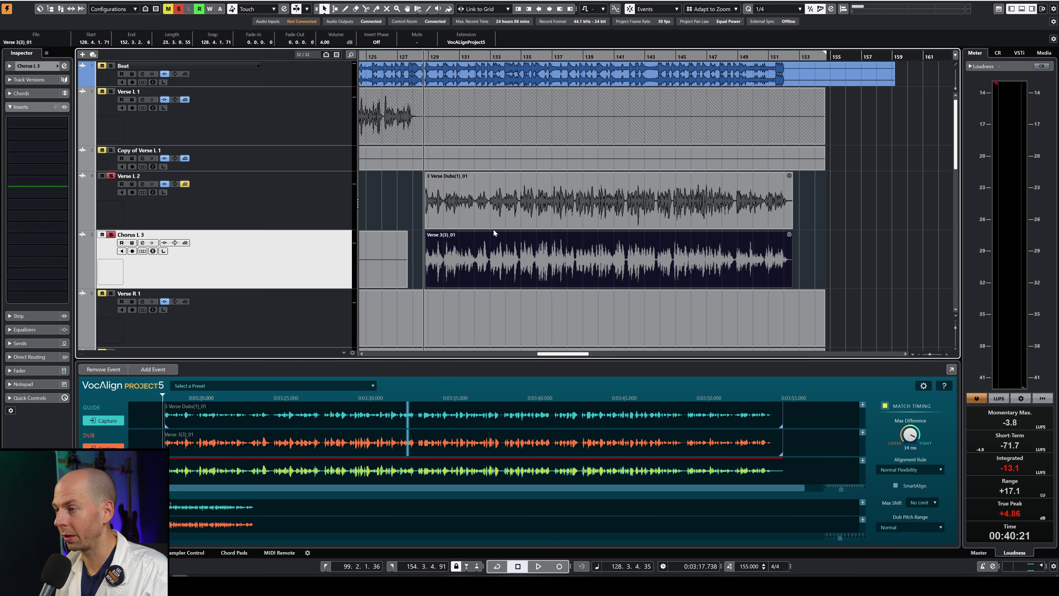
key("space")
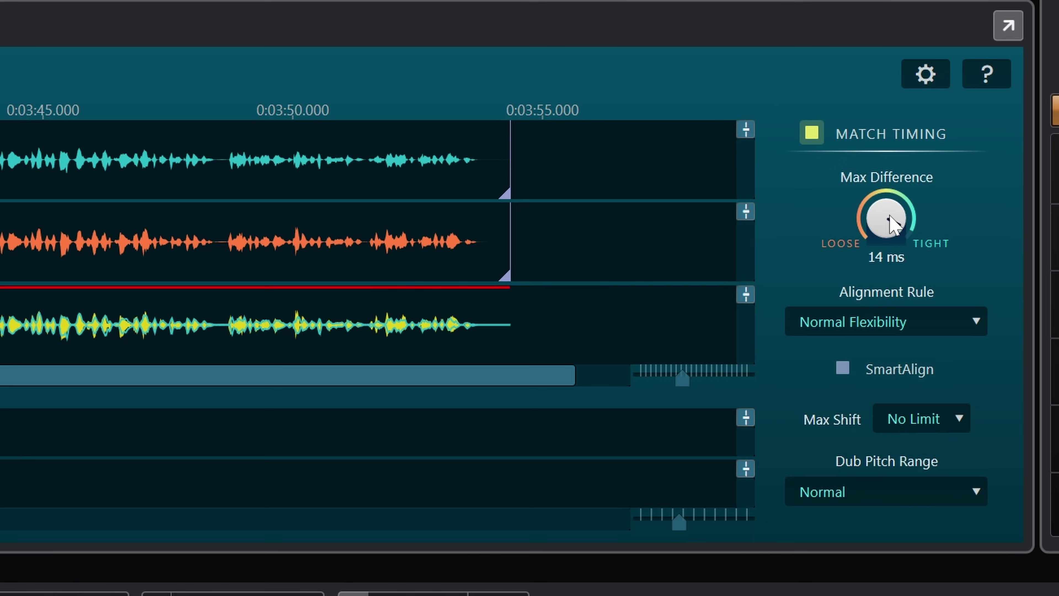
left_click_drag(910, 435, 912, 427)
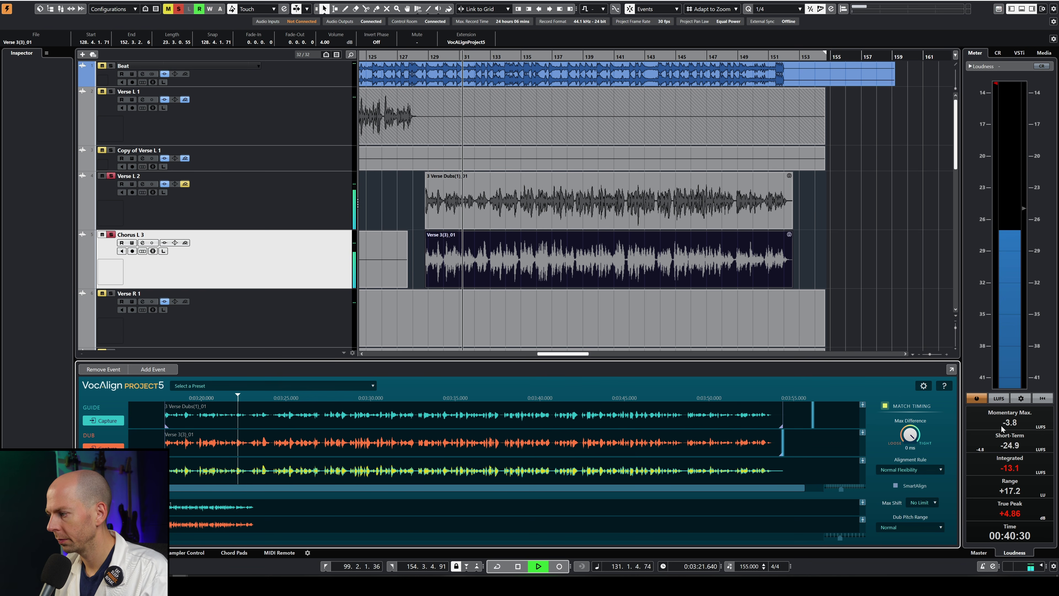
key("space")
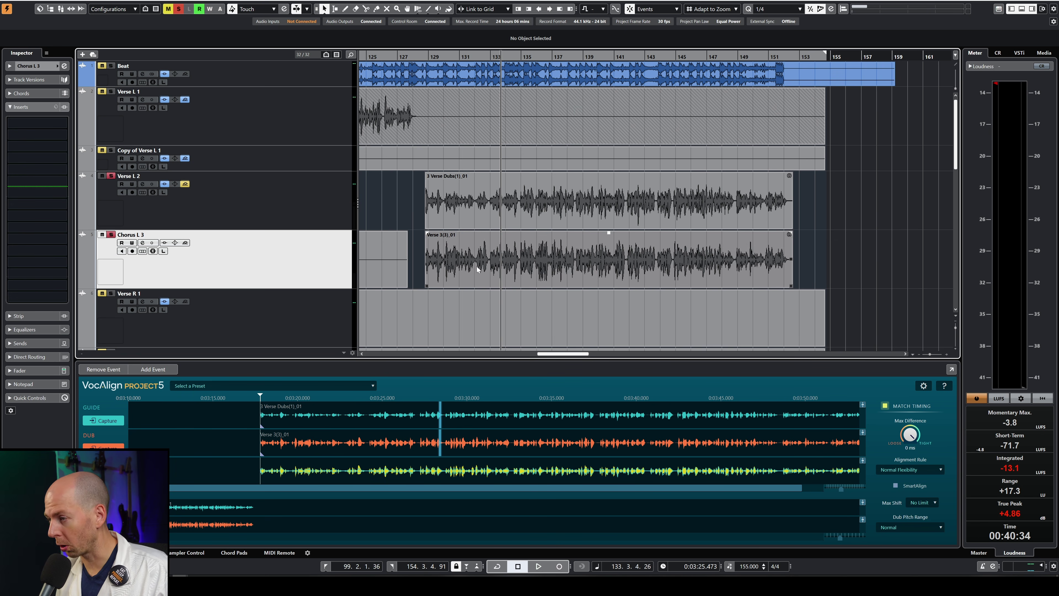
Step: Duplicate the v1 track version of Chorus L 3 and rename the copy as Time aligned
left_click(20, 81)
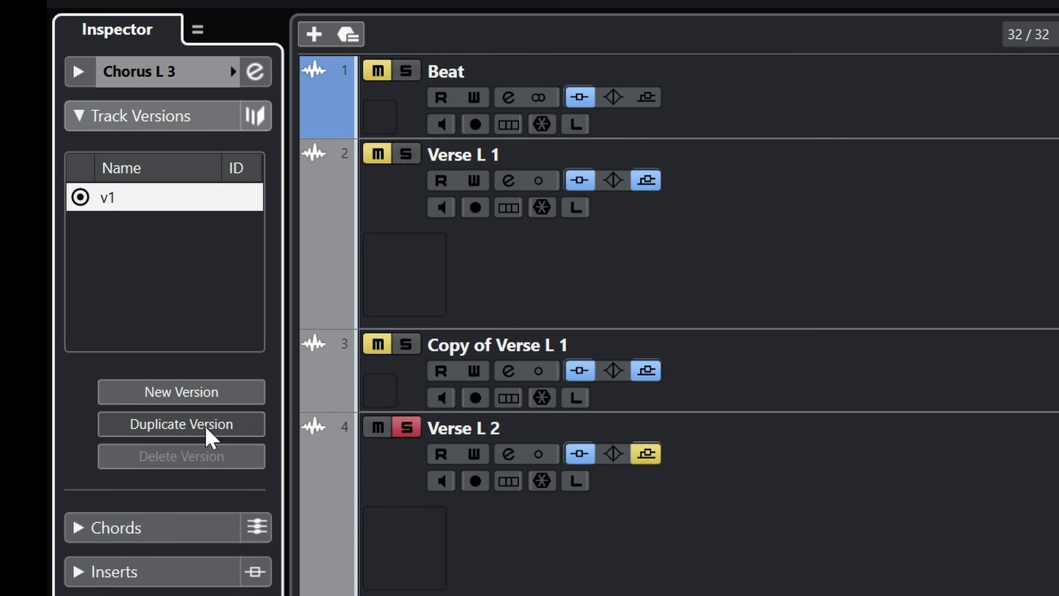
left_click(52, 175)
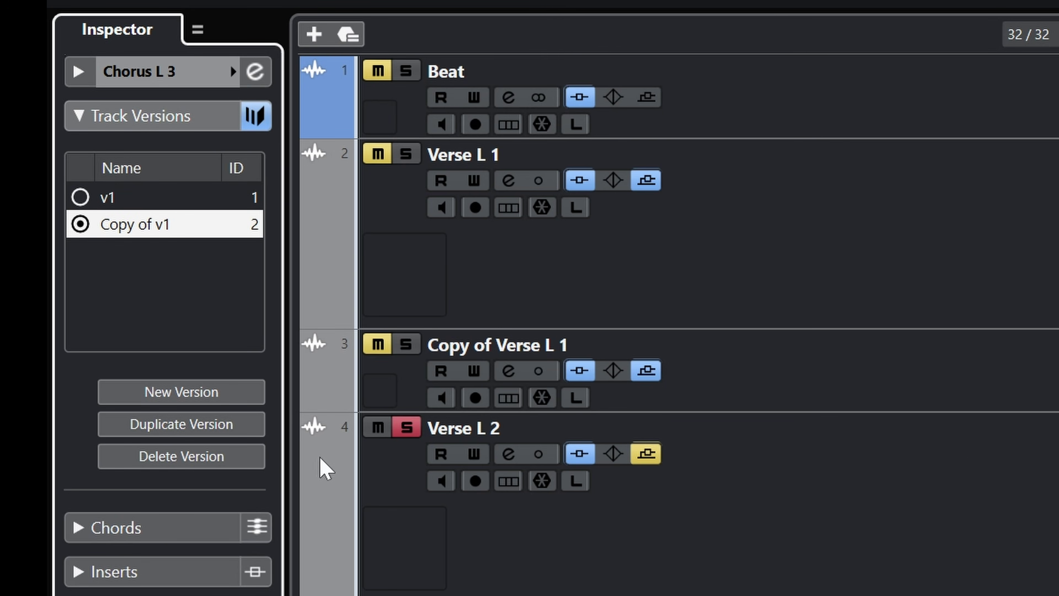
double_click(126, 217)
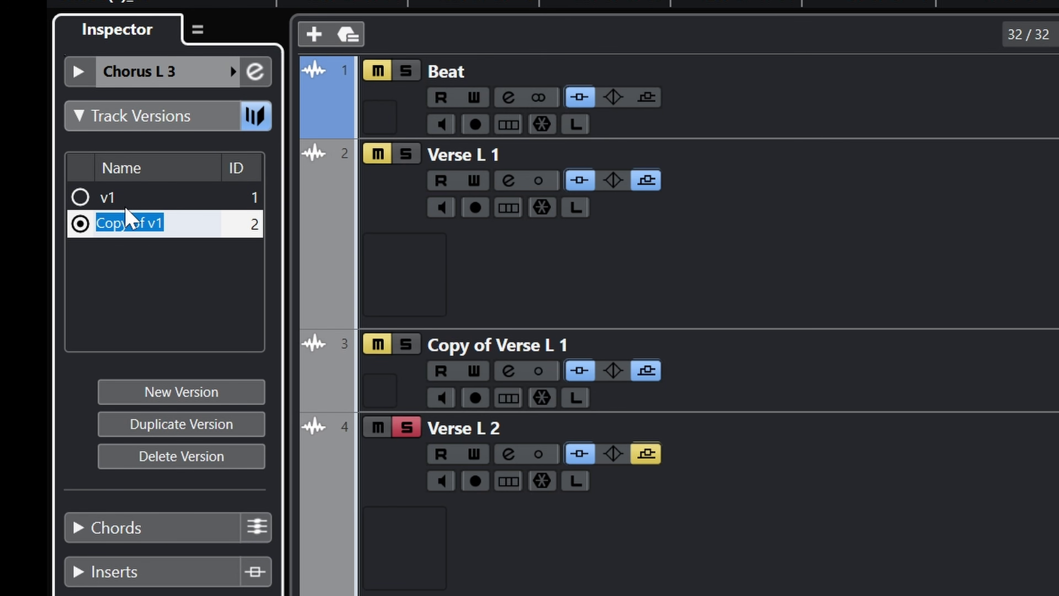
type("Time a")
type("ligned")
key("Return")
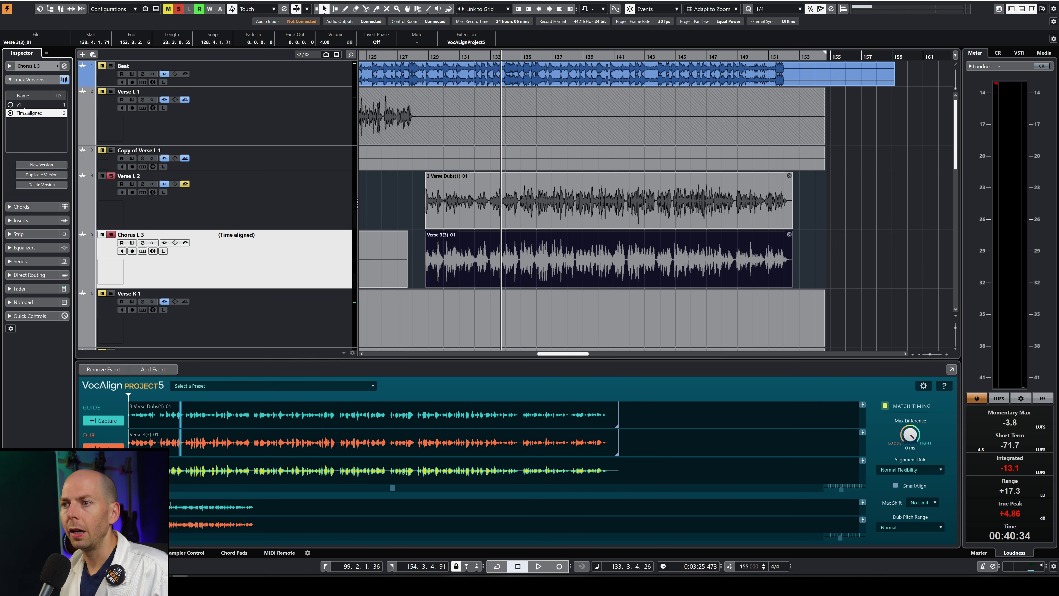
Step: Bounce the Verse 3(3)_01 event in Chorus L 3's Time aligned version, replacing it with the rendered audio
key("Up")
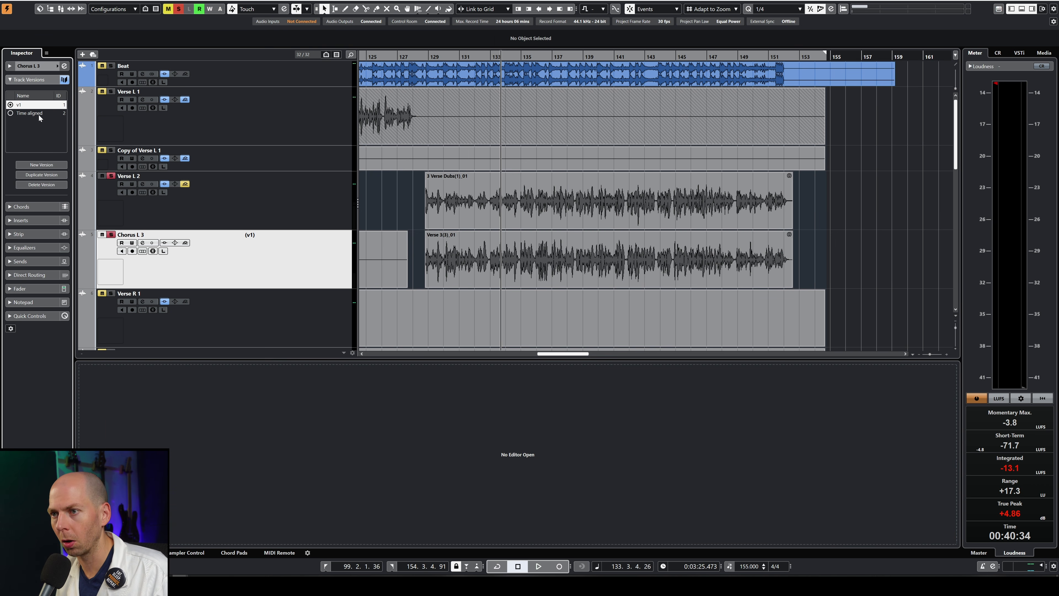
left_click(35, 114)
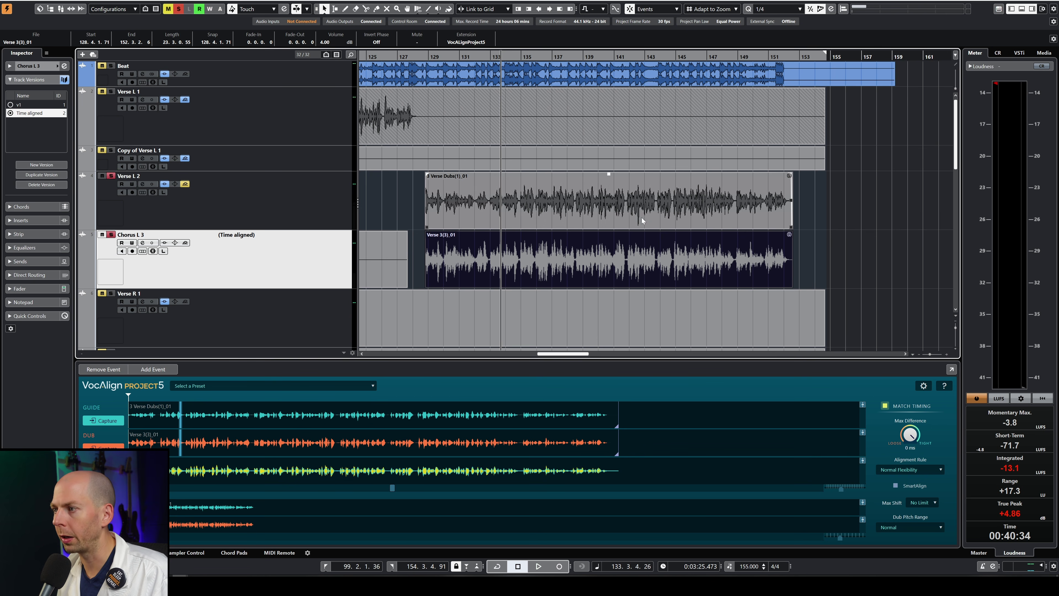
left_click(70, 1)
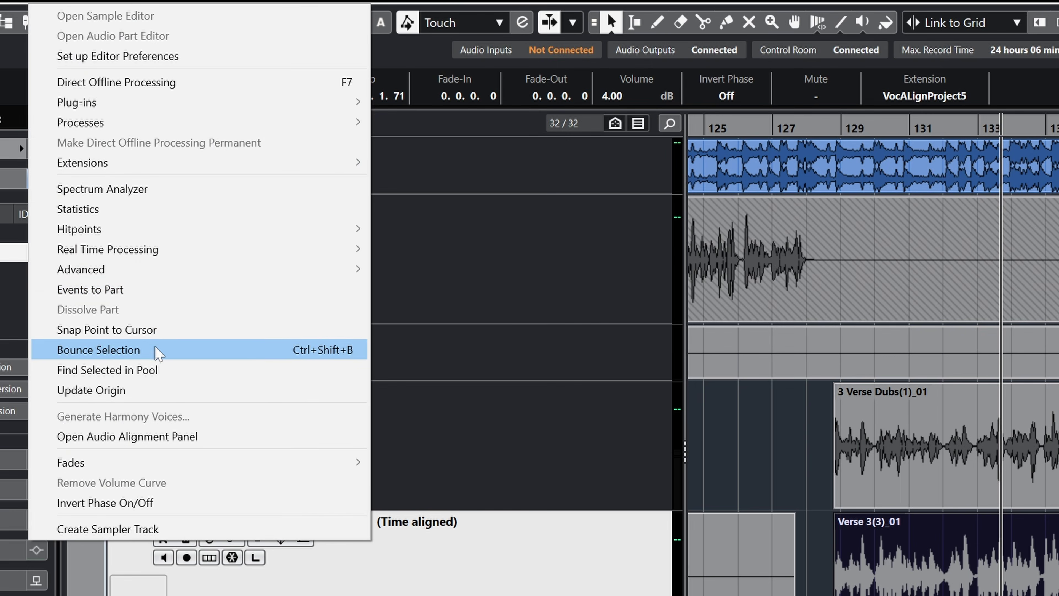
left_click(158, 350)
left_click(518, 307)
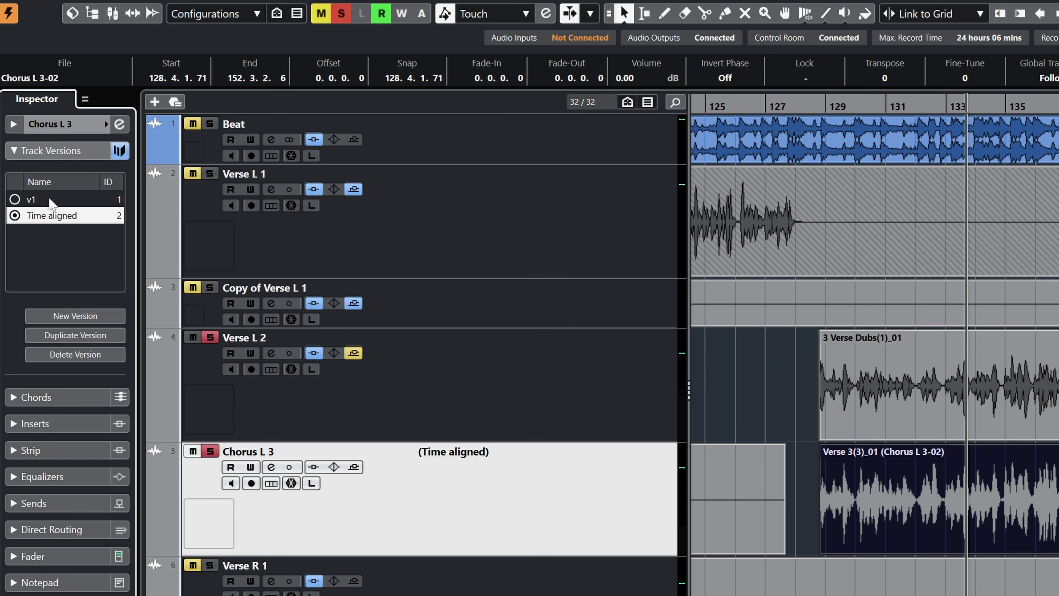
Step: Compare Chorus L 3's v1 and Time aligned track versions by playing the verse from its start with each
left_click(50, 200)
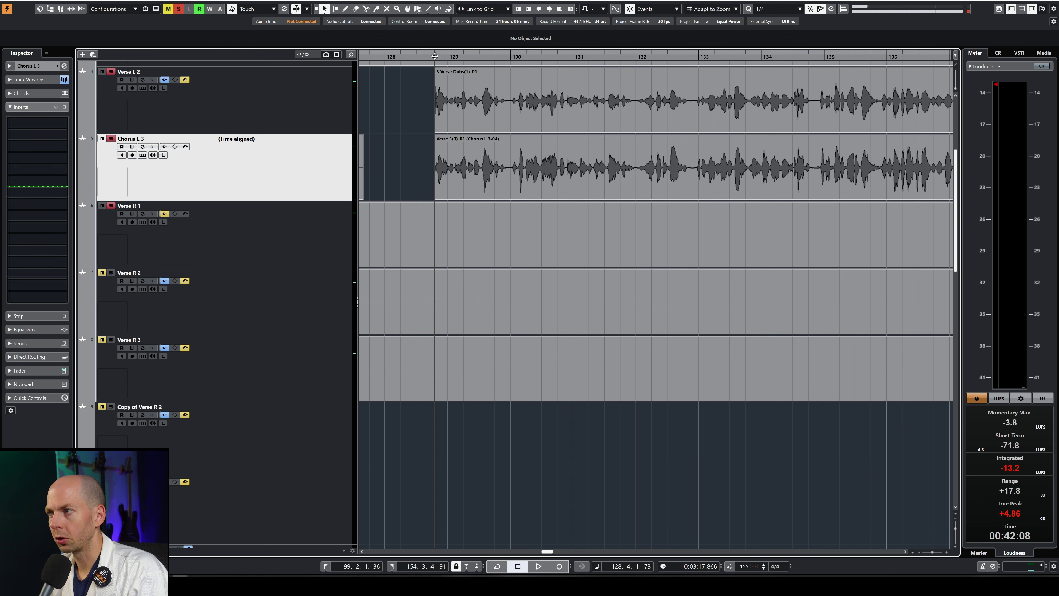
left_click(255, 138)
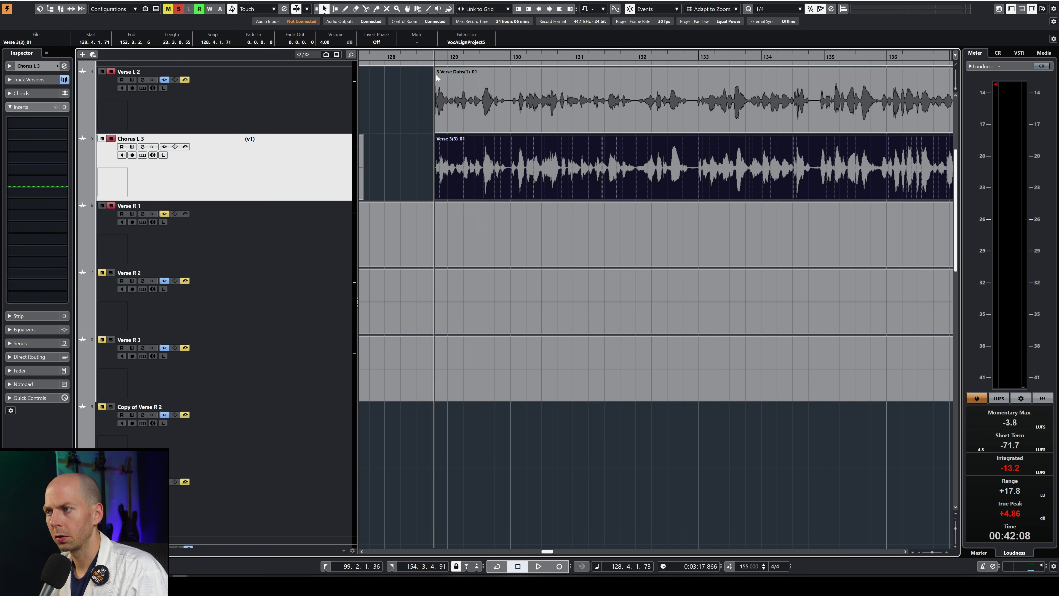
key("space")
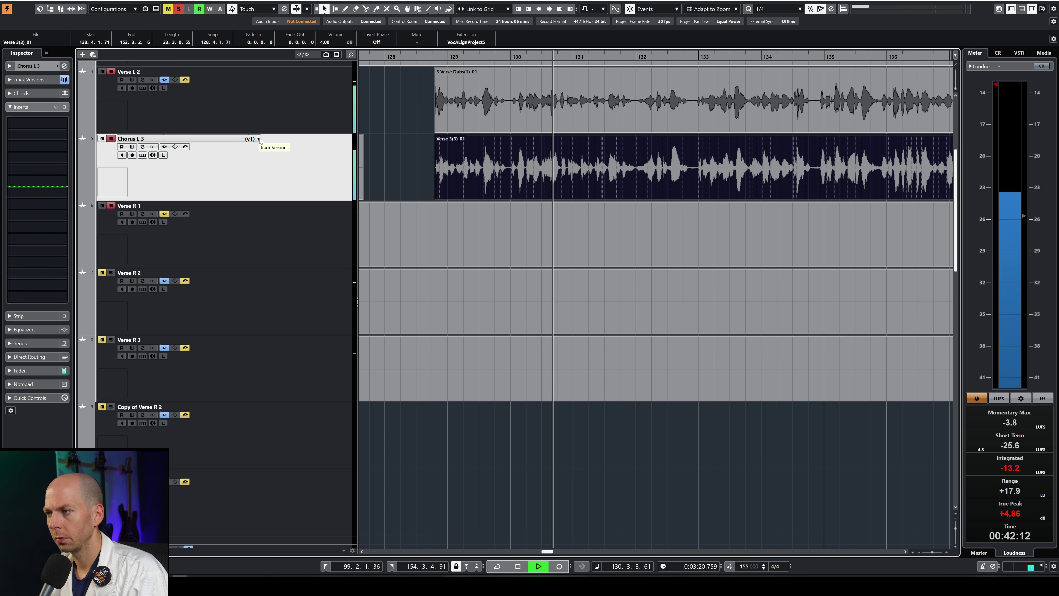
key("space")
left_click(259, 138)
left_click(287, 152)
double_click(434, 55)
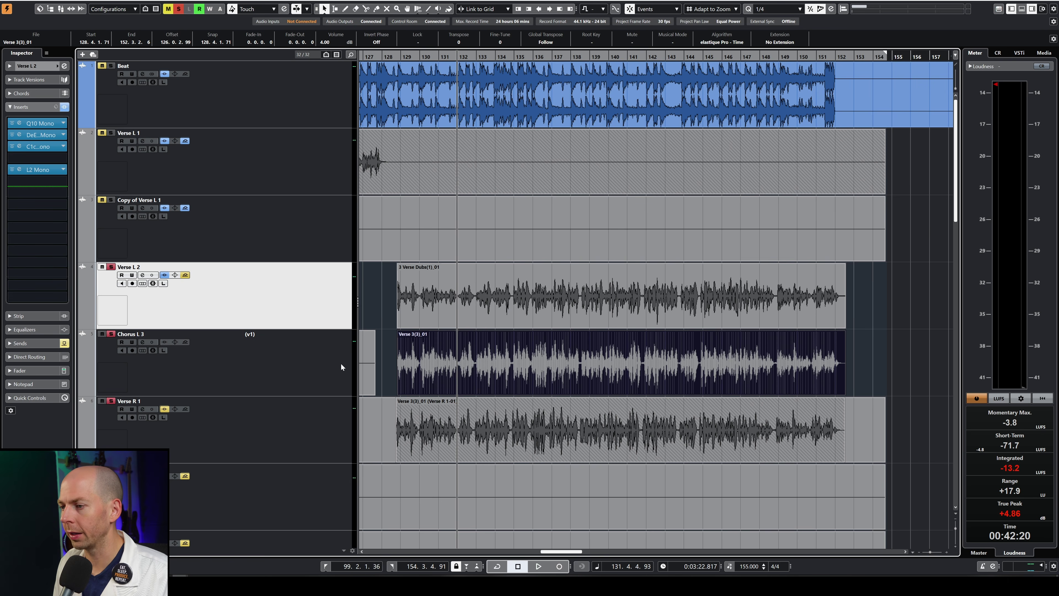
Step: Apply the VocALignProject5 extension to the verse events on Verse L 2, Chorus L 3 and Verse R 1 together
left_click(347, 365)
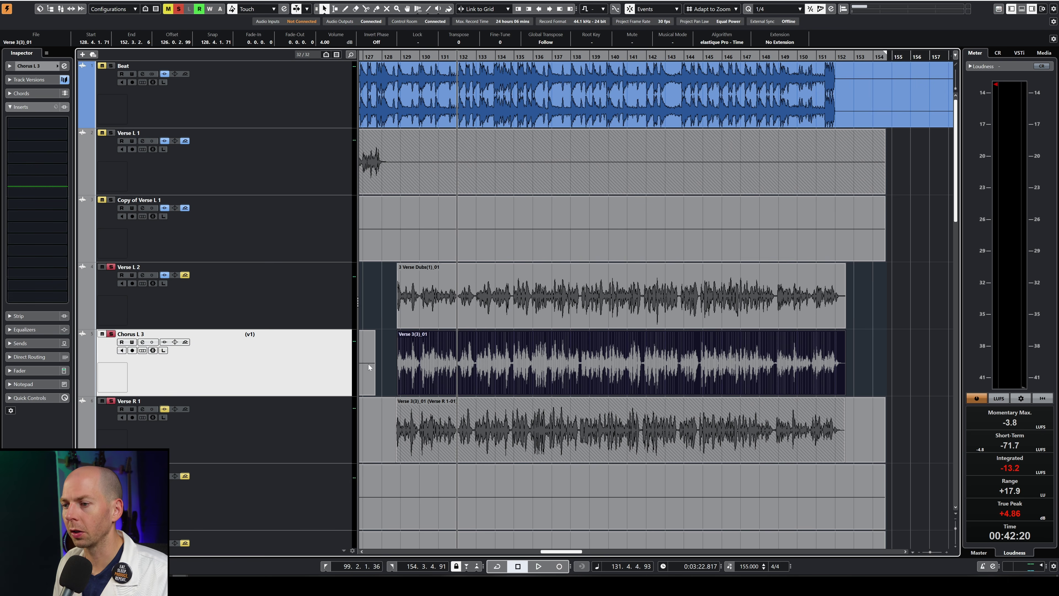
left_click(513, 411)
left_click(510, 295)
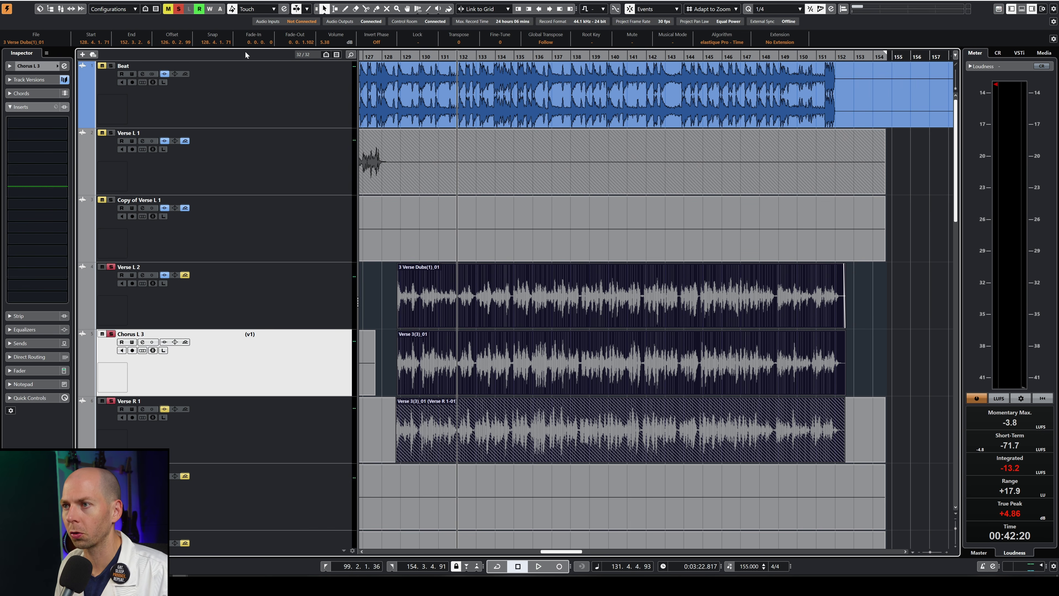
left_click(73, 2)
mouse_move(176, 73)
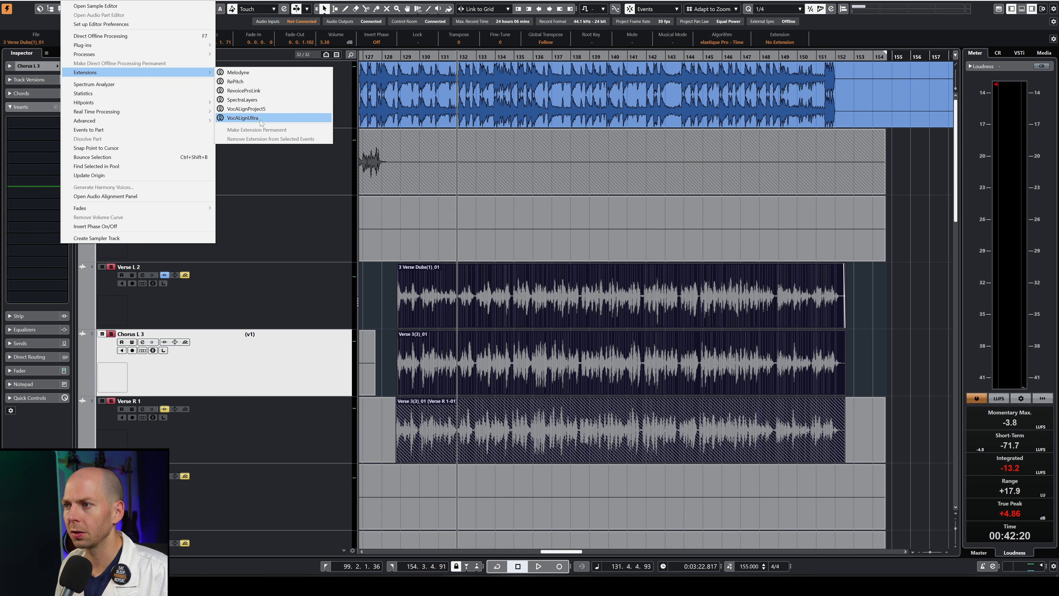
left_click(266, 110)
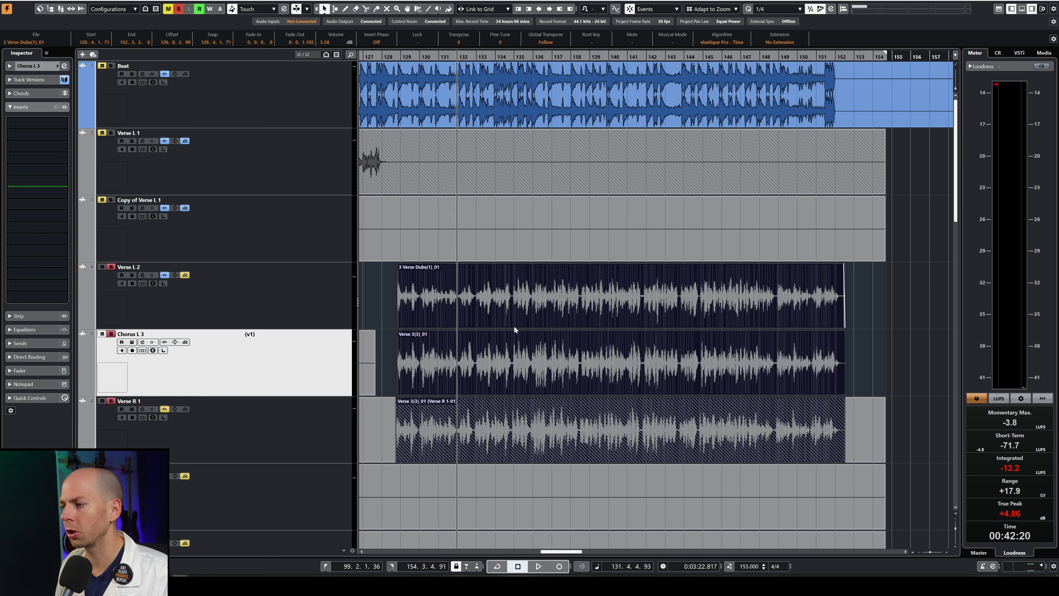
Step: Capture 3 Verse Dubs(1)_01 as the guide, and the verse events on Chorus L 3 and Verse R 1 together as dubs
scroll(490, 298, "down", 4)
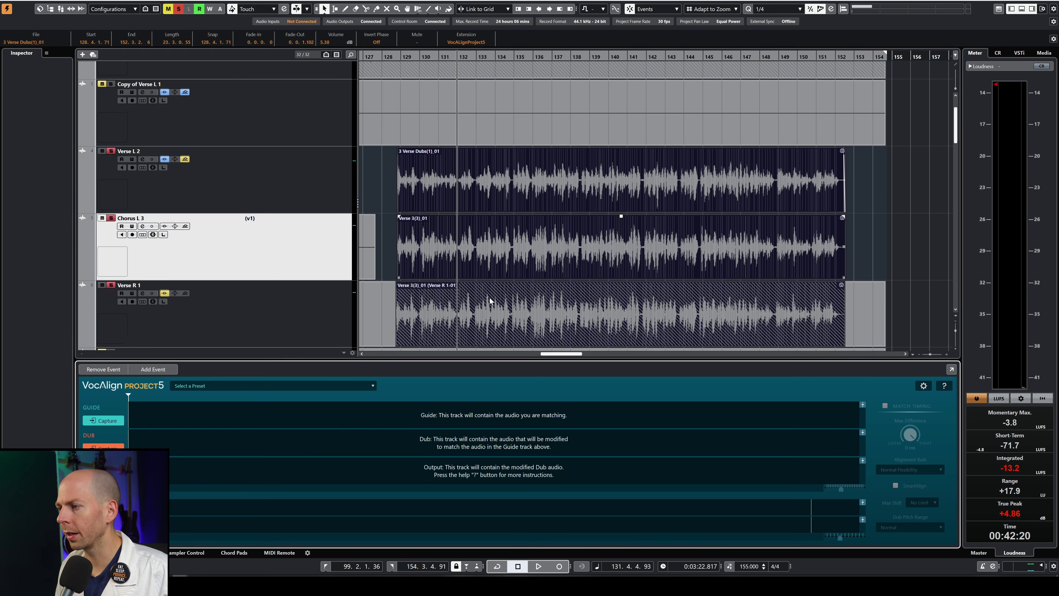
scroll(490, 298, "up", 2)
left_click(506, 189)
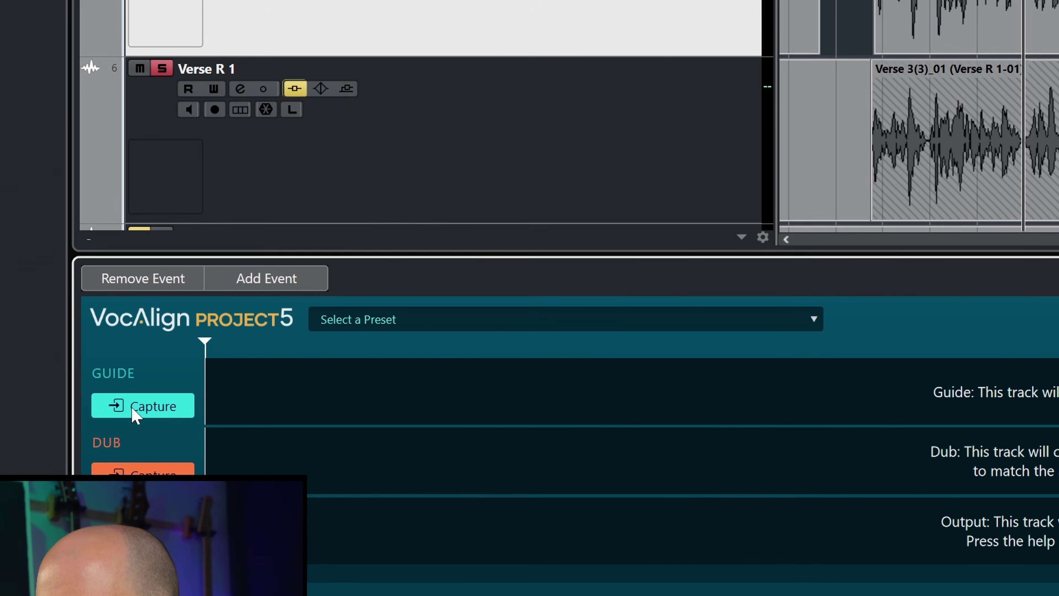
left_click(103, 420)
left_click(500, 255)
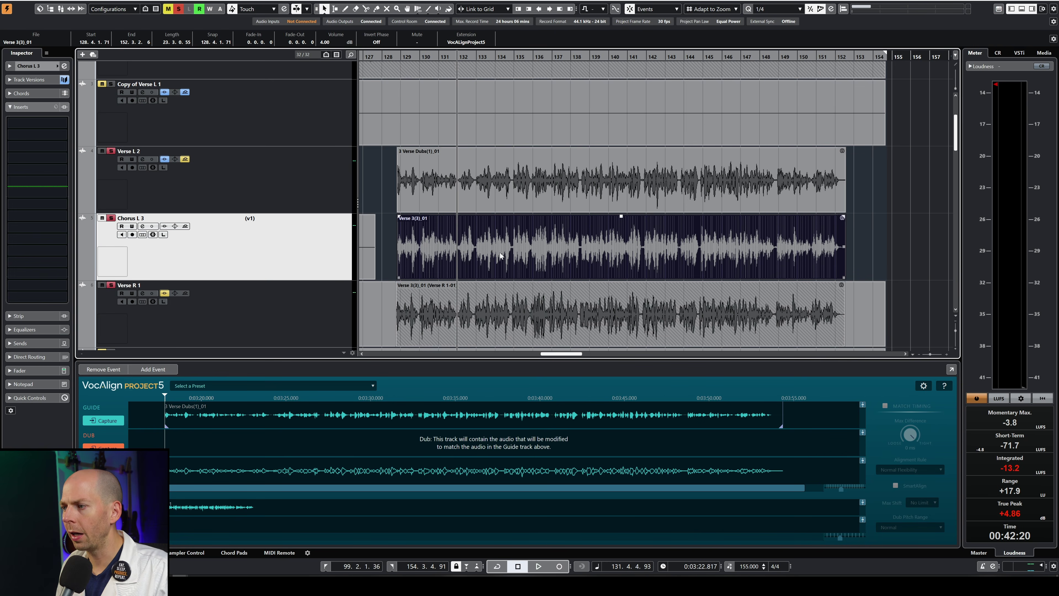
left_click(507, 305, "shift")
scroll(503, 270, "down", 2)
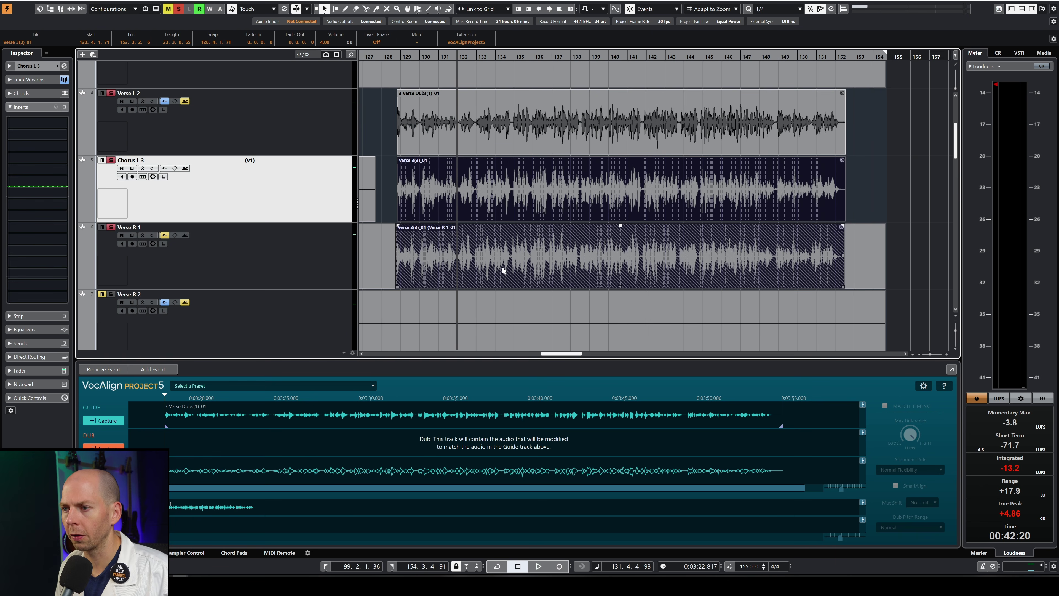
left_click(116, 447)
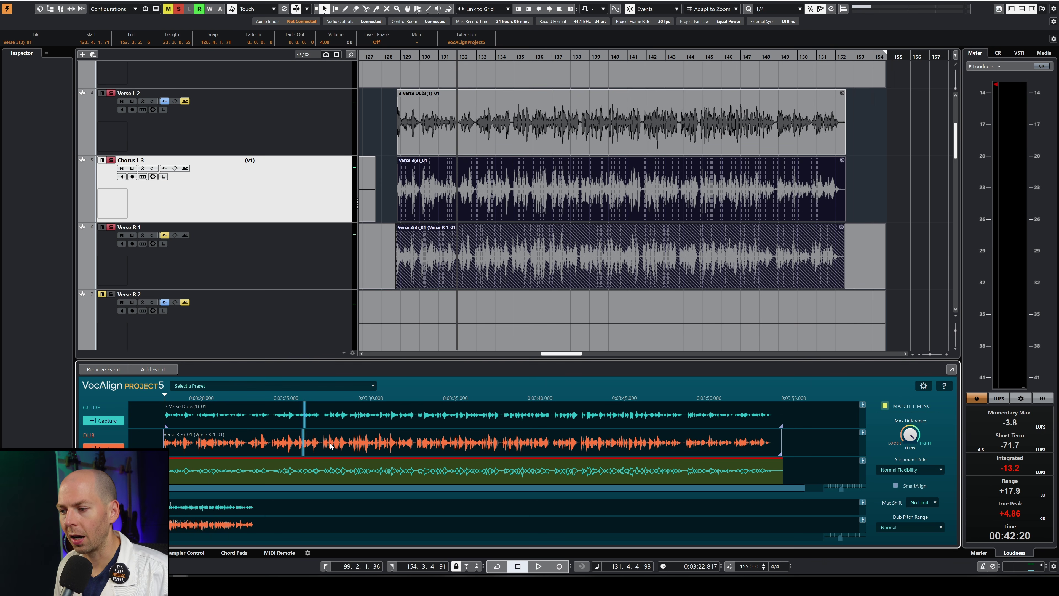
Step: Switch the dub lane between Verse 3(3)_01 and Verse 3(3)_01 (Verse R 1-01), ending on Verse 3(3)_01, and check its Alignment Rule options
left_click(279, 441)
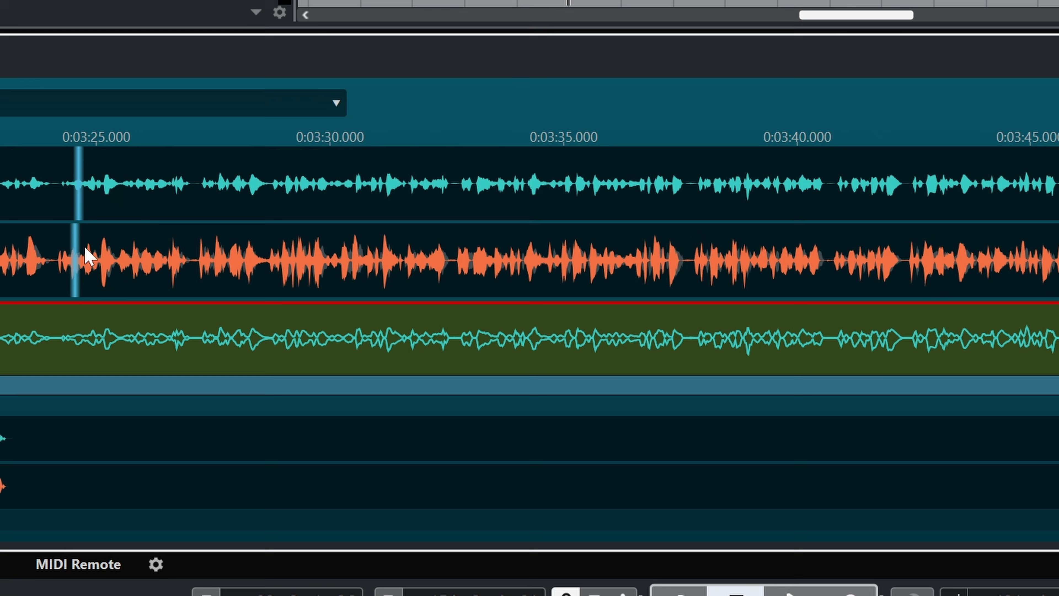
right_click(135, 262)
mouse_move(223, 273)
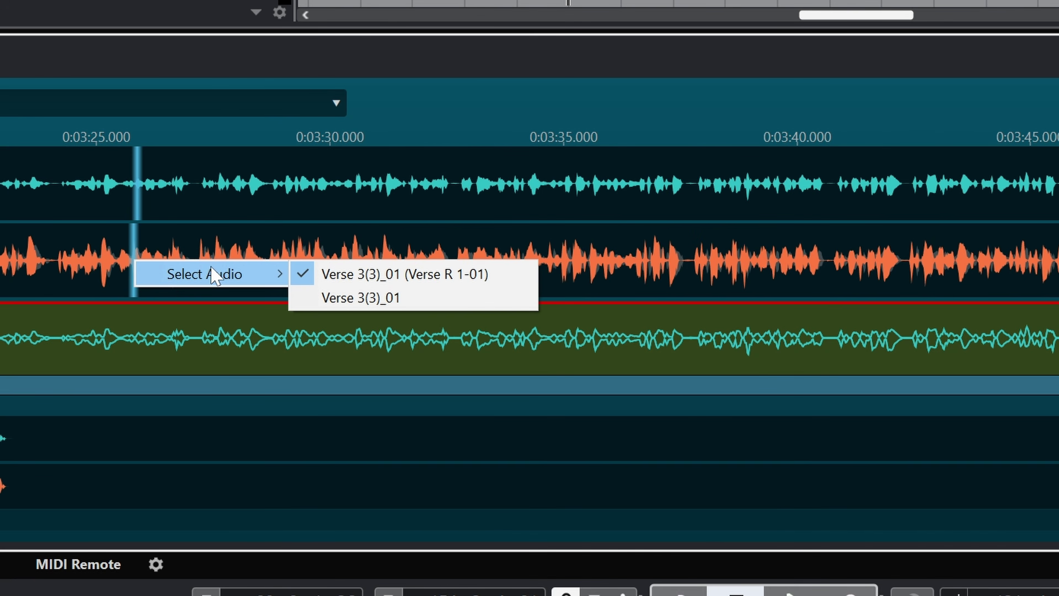
left_click(400, 298)
right_click(322, 262)
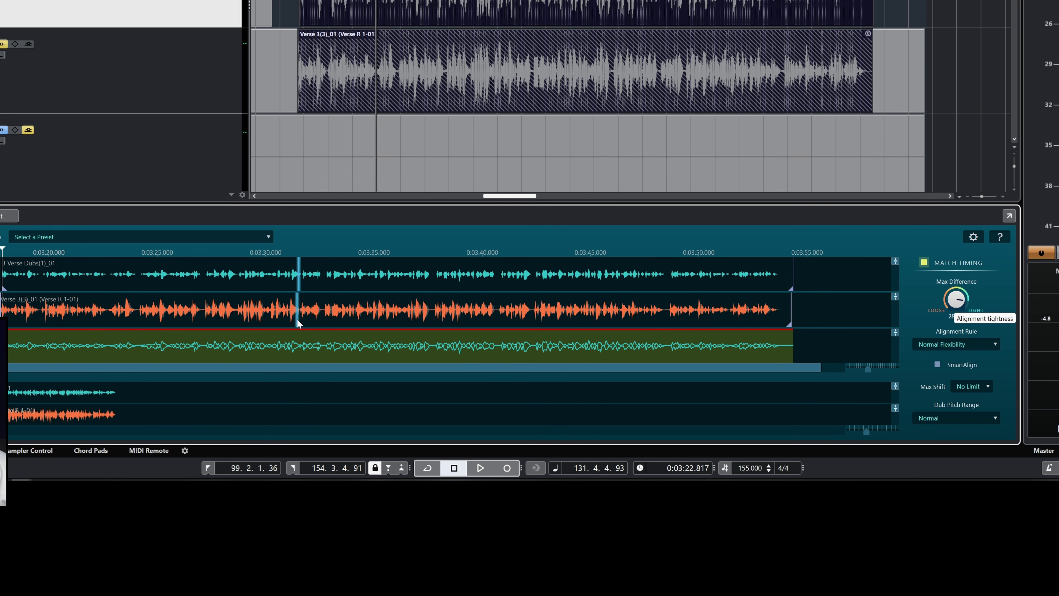
right_click(395, 445)
mouse_move(430, 453)
left_click(401, 329)
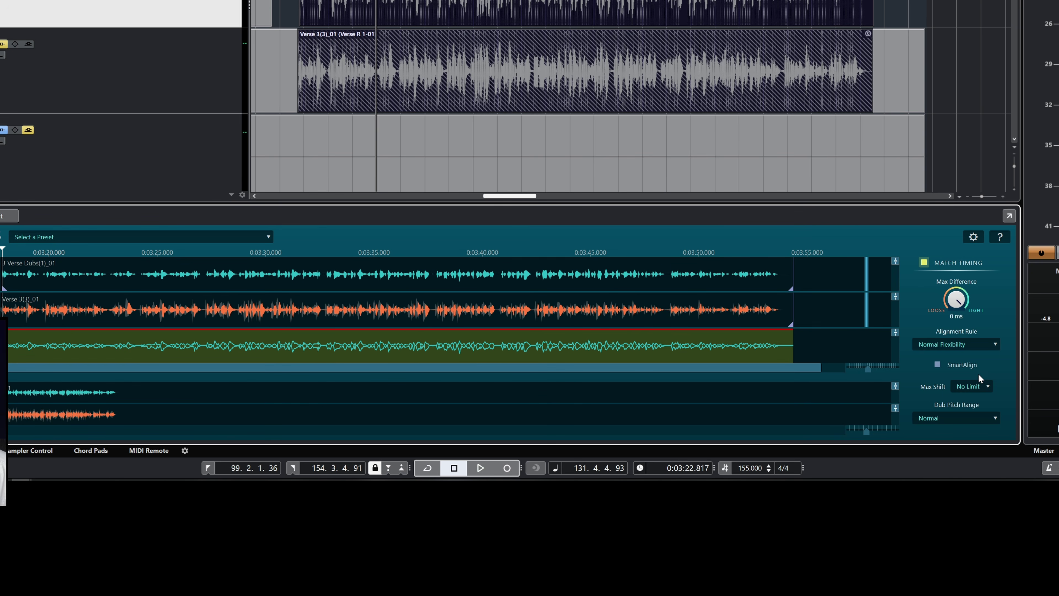
left_click(954, 345)
left_click(998, 346)
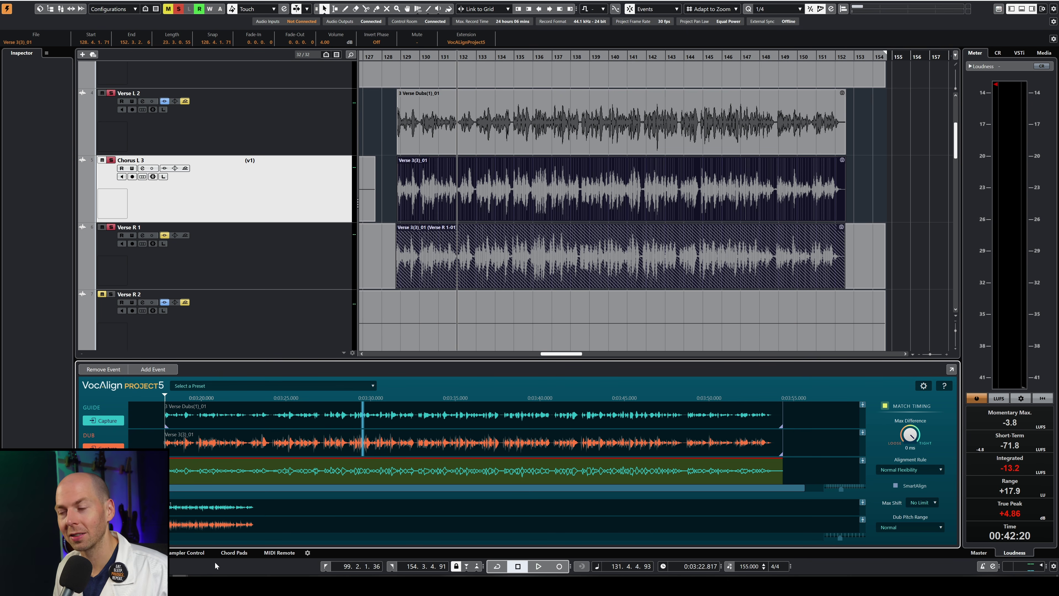
Step: Pan Chorus L 3 hard left and Verse R 1 hard right, and play the aligned verse
mouse_move(212, 593)
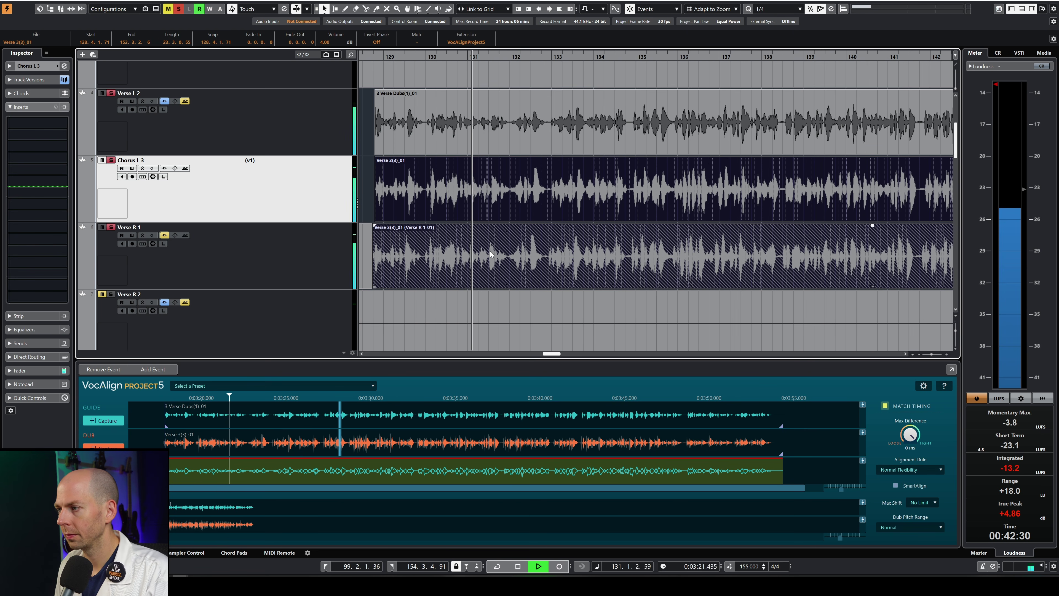
key("space")
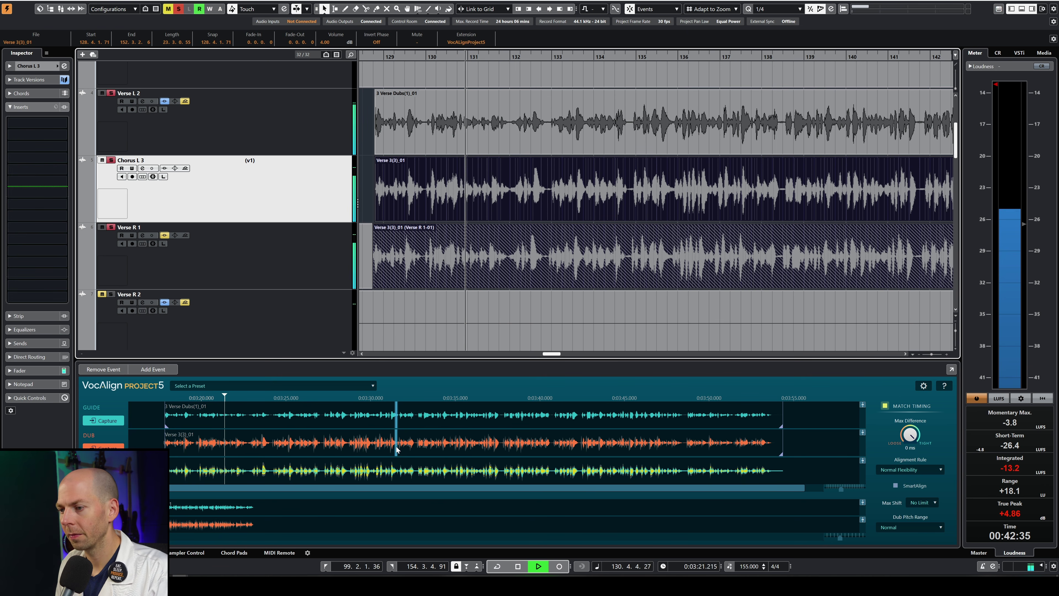
key("space")
left_click(46, 107)
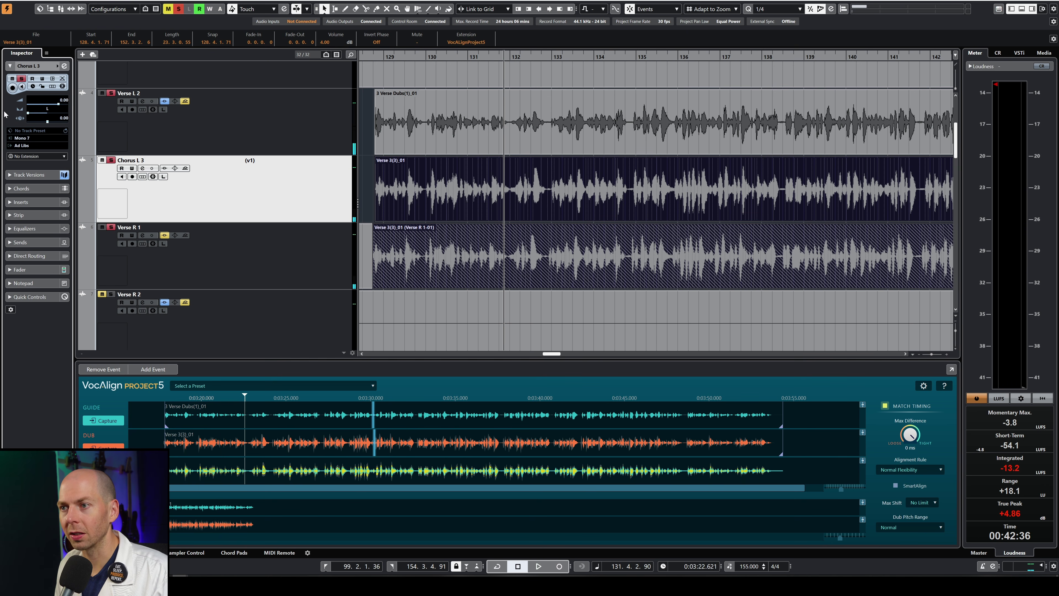
left_click(260, 260)
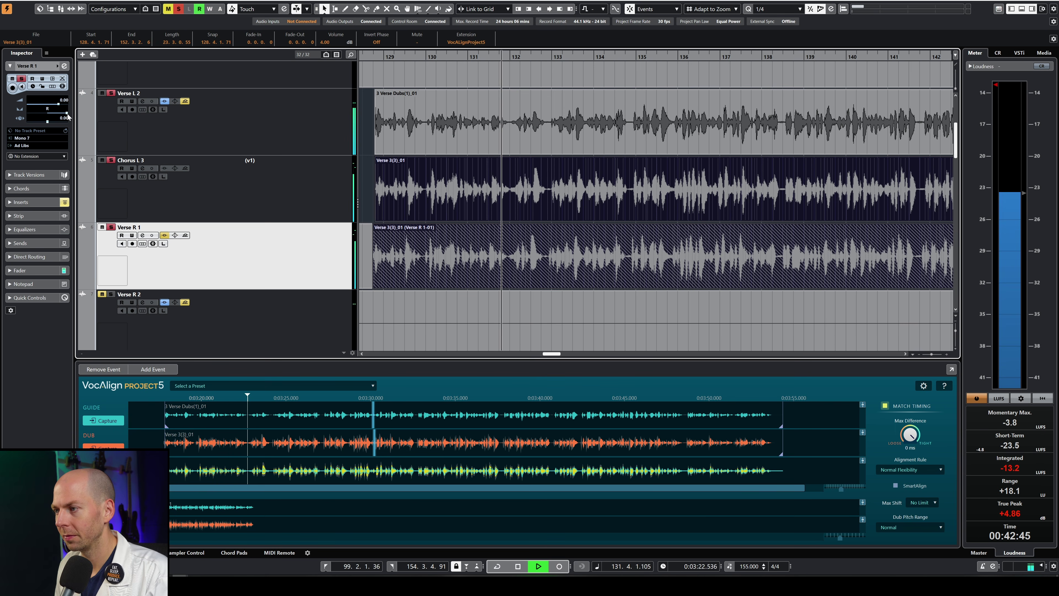
key("space")
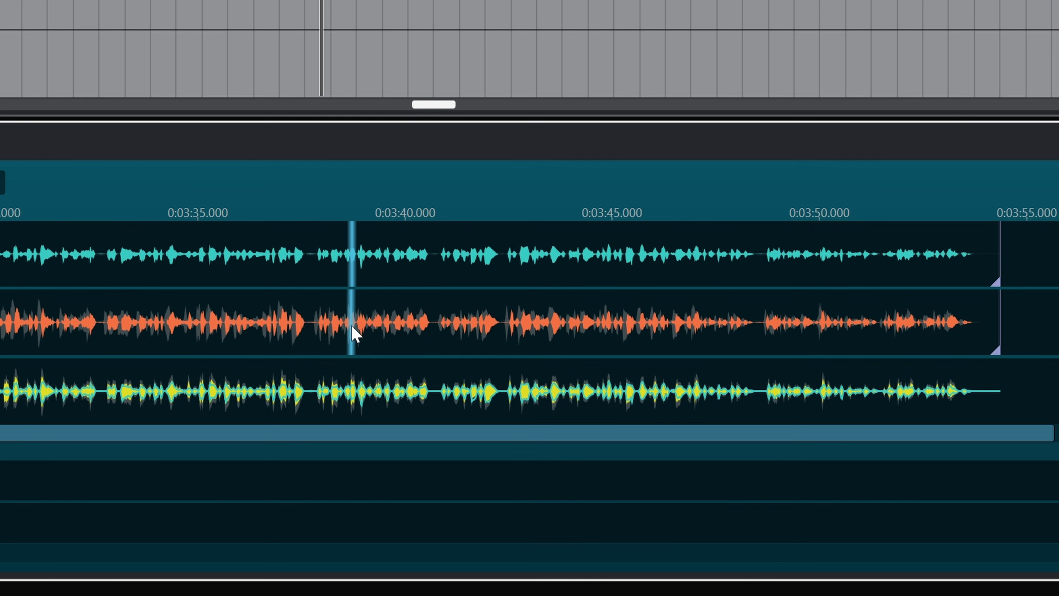
Step: Loosen the Max Difference to 28 ms for dub Verse 3(3)_01 (Verse R 1-01) and to 23 ms for Verse 3(3)_01
right_click(519, 446)
mouse_move(573, 448)
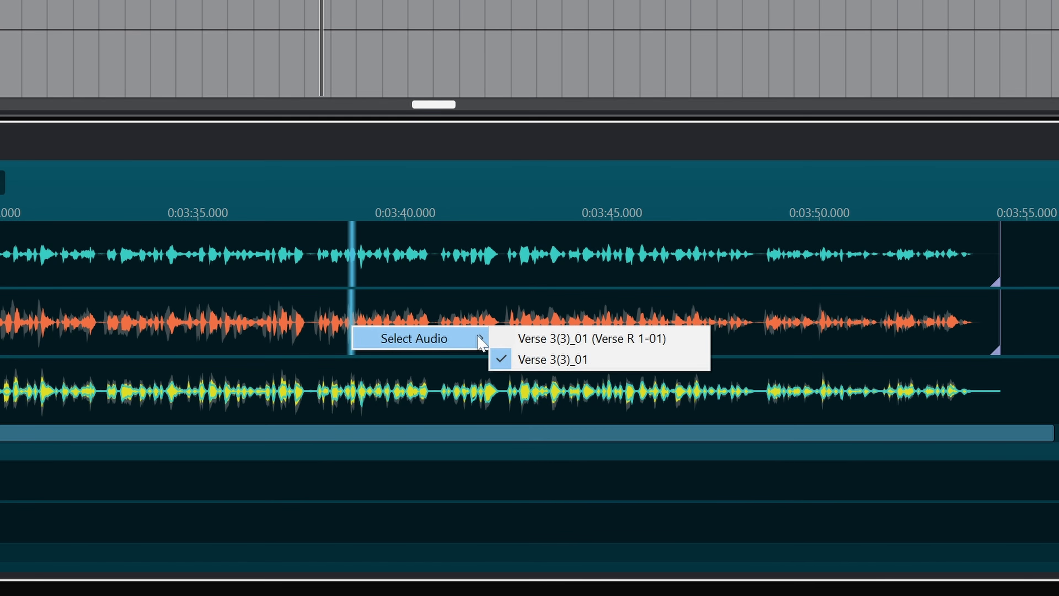
left_click(576, 342)
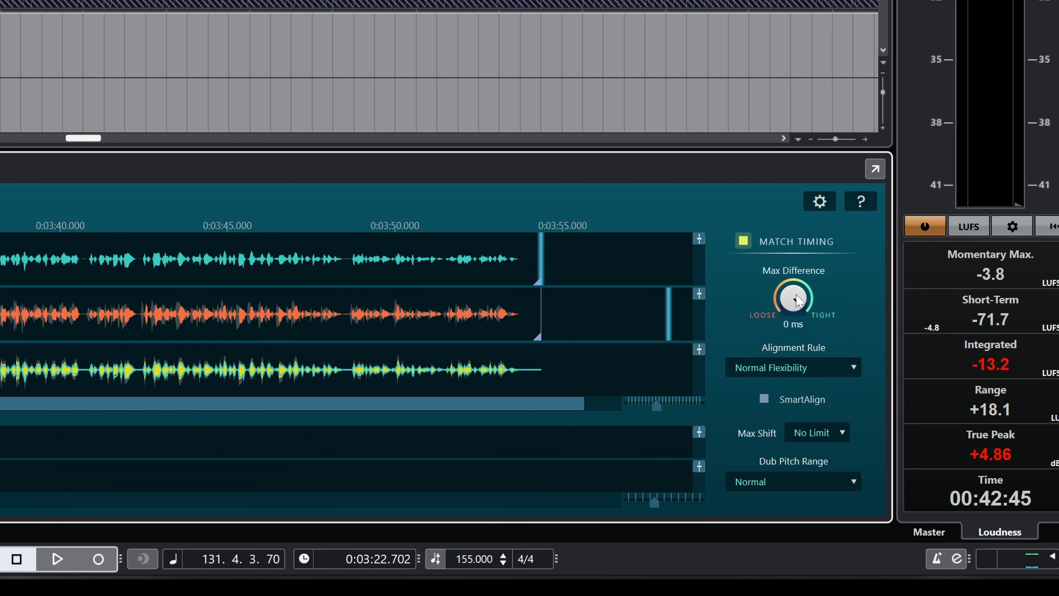
left_click_drag(797, 300, 796, 336)
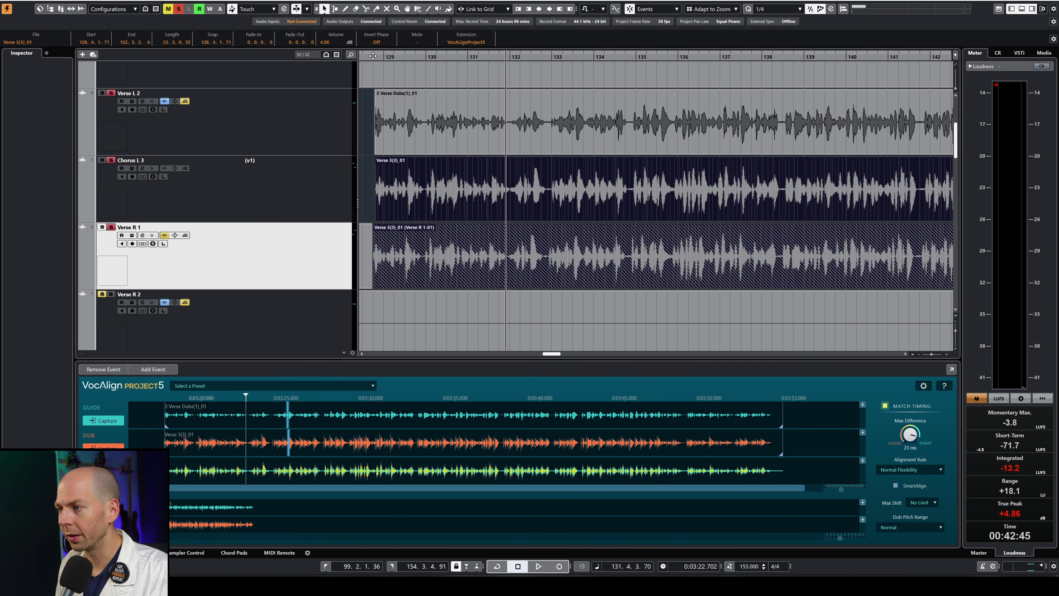
Step: Play the verse from its start to hear the dubs with the looser alignment
left_click(369, 57)
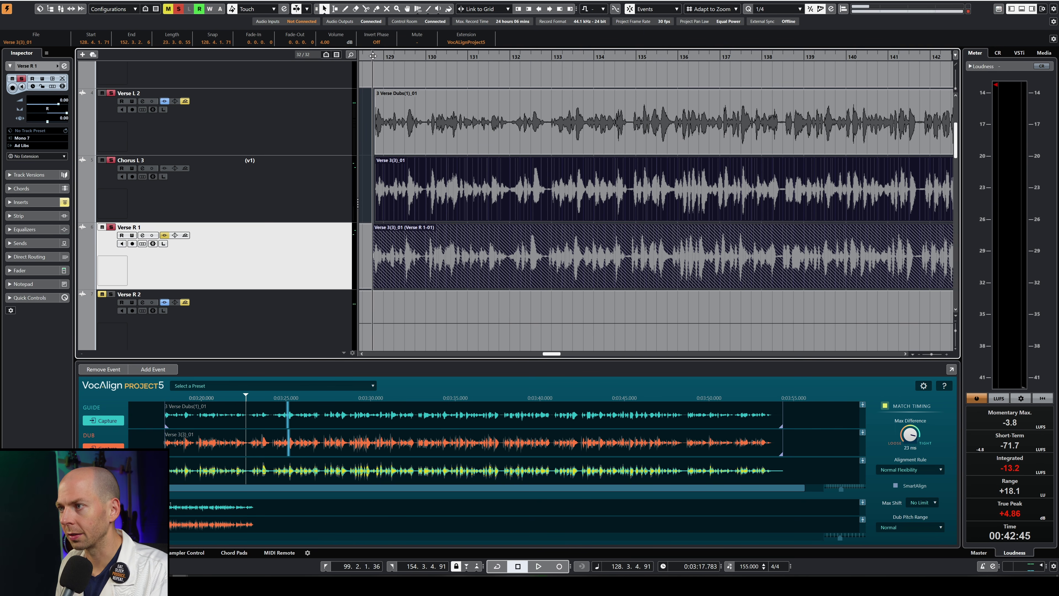
key("space")
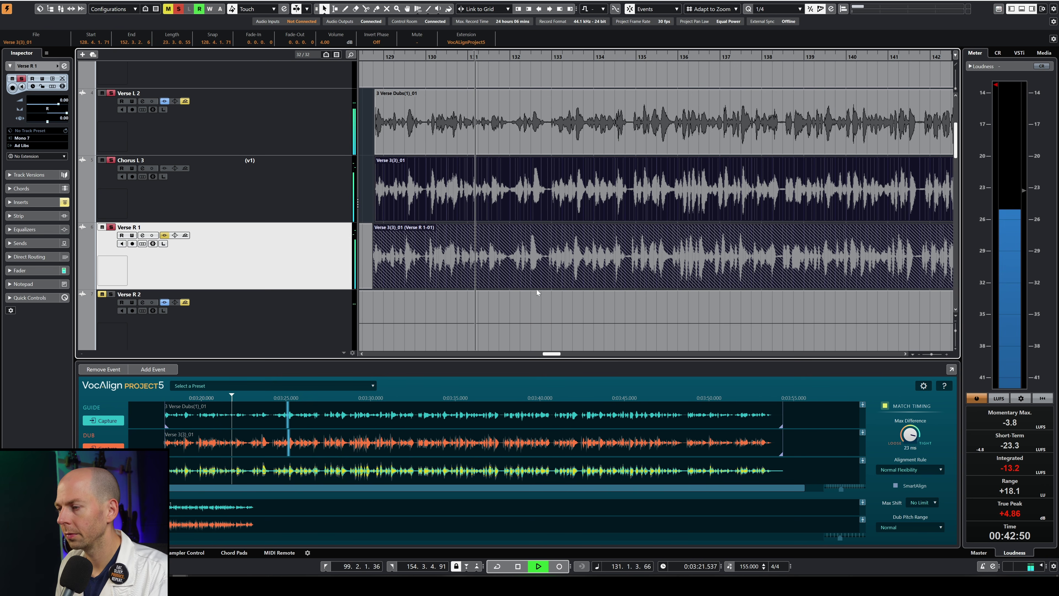
key("space")
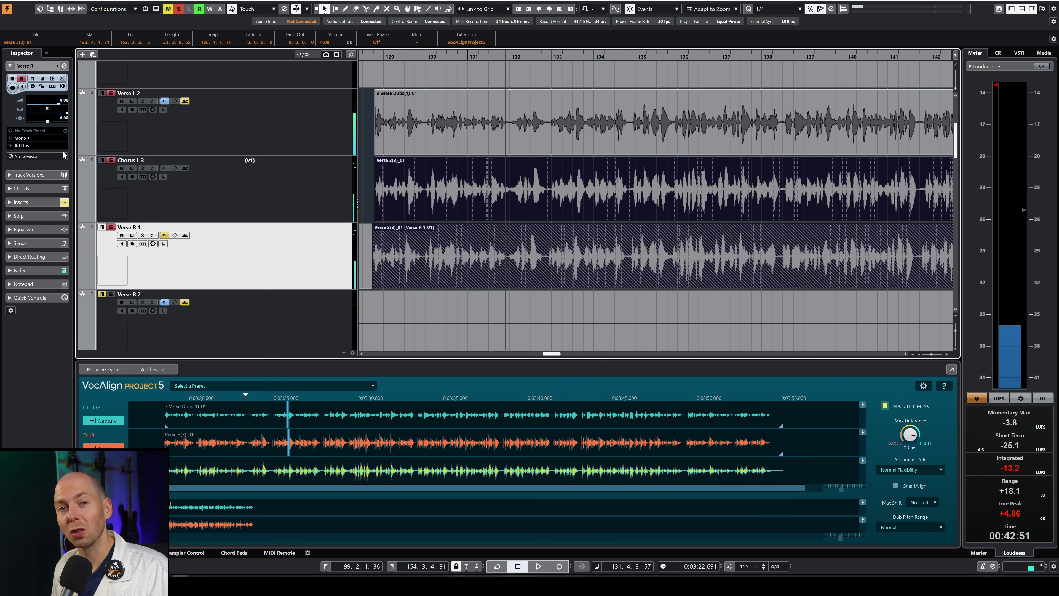
Step: Bounce the verse events on Chorus L 3 and Verse R 1 together, replacing the original events
left_click(204, 216, "ctrl")
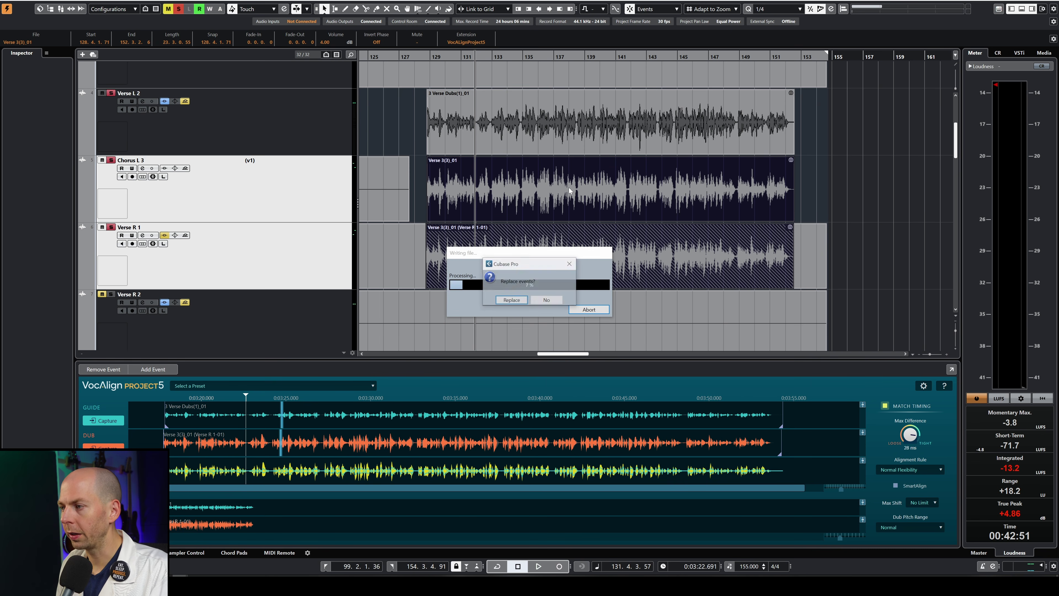
left_click(516, 301)
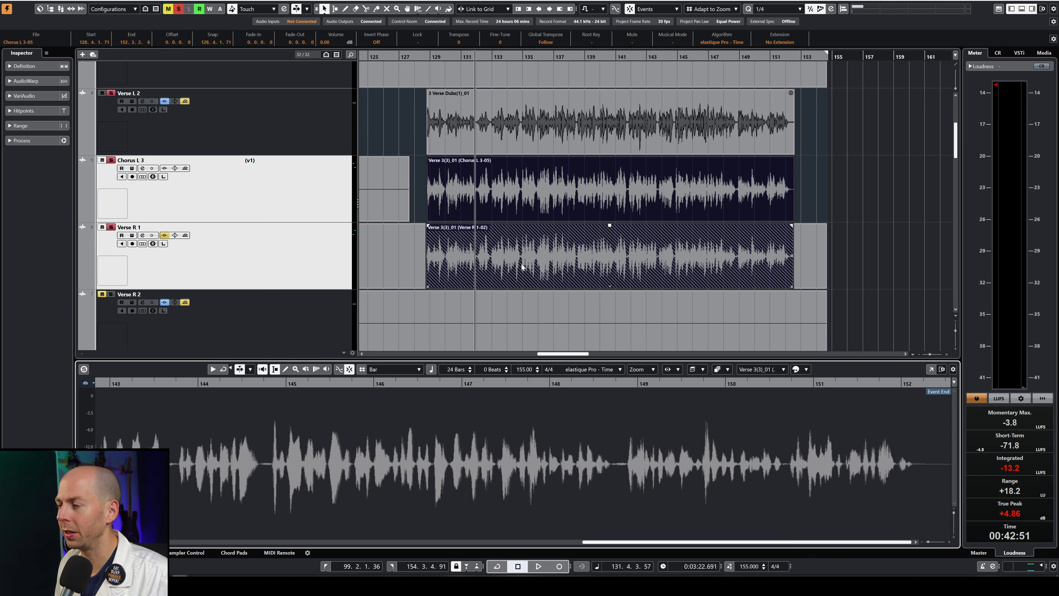
left_click(428, 61)
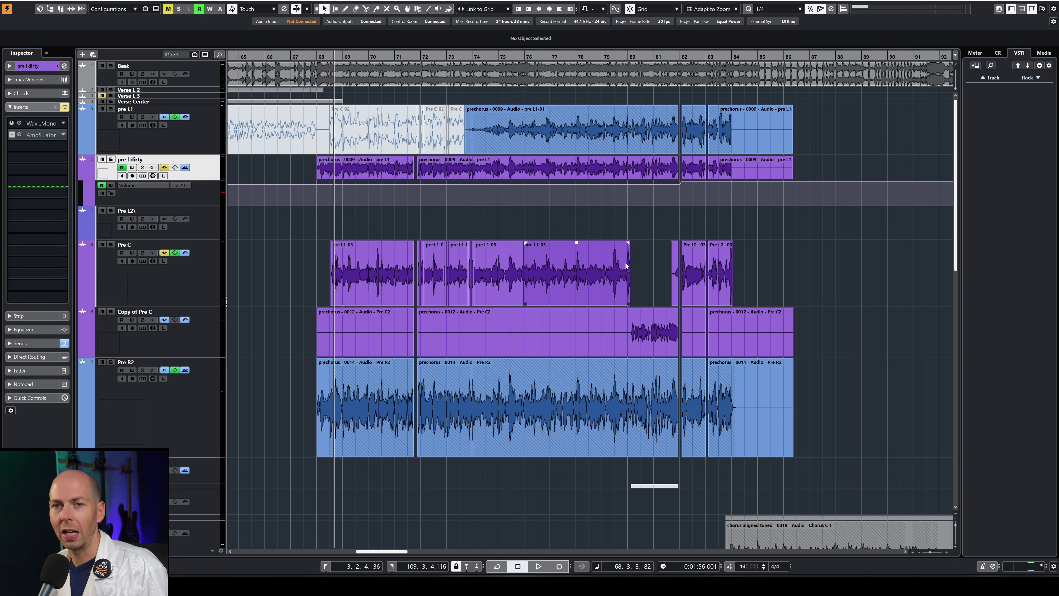
Step: Play the pre-chorus vocals with the beat from about bar 68 in the 140 BPM project
left_click(634, 248)
key("space")
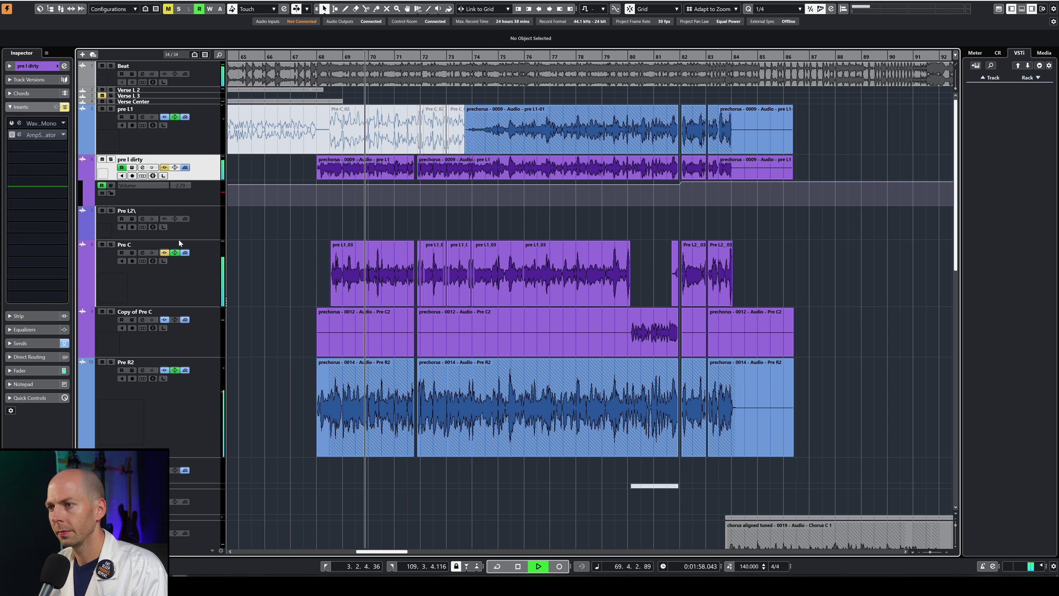
left_click(191, 287)
key("space")
Step: Solo the pre l dirty track and listen to its pre-chorus part
scroll(345, 180, "up", 1)
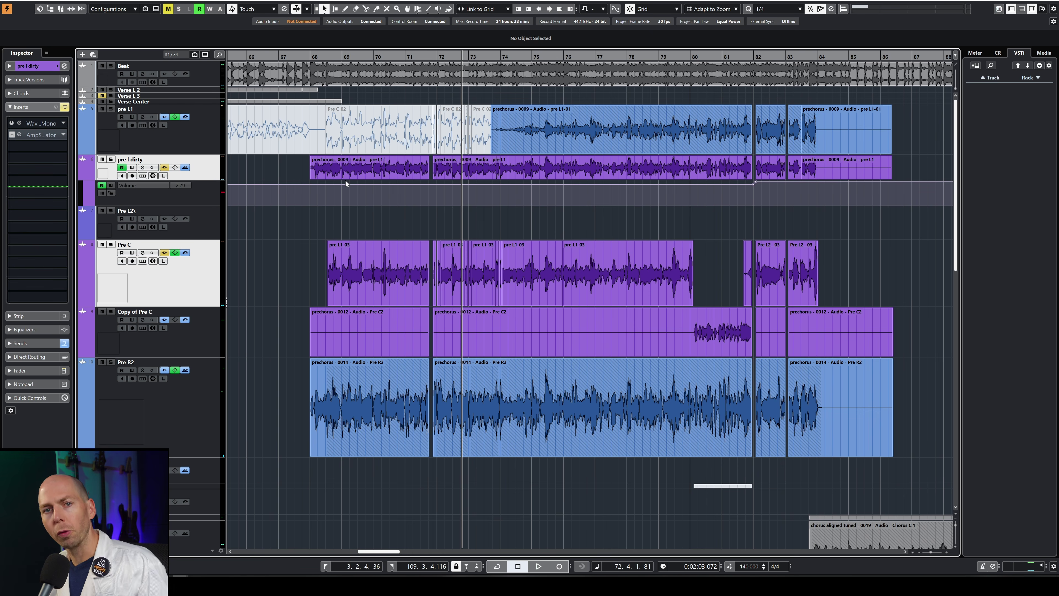
left_click(345, 181)
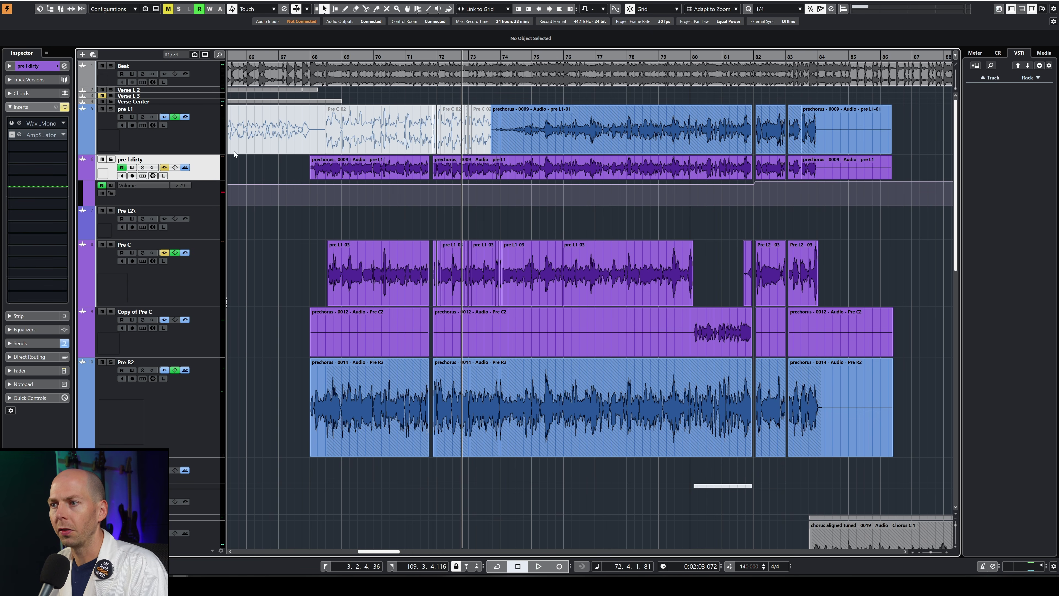
key("s")
key("space")
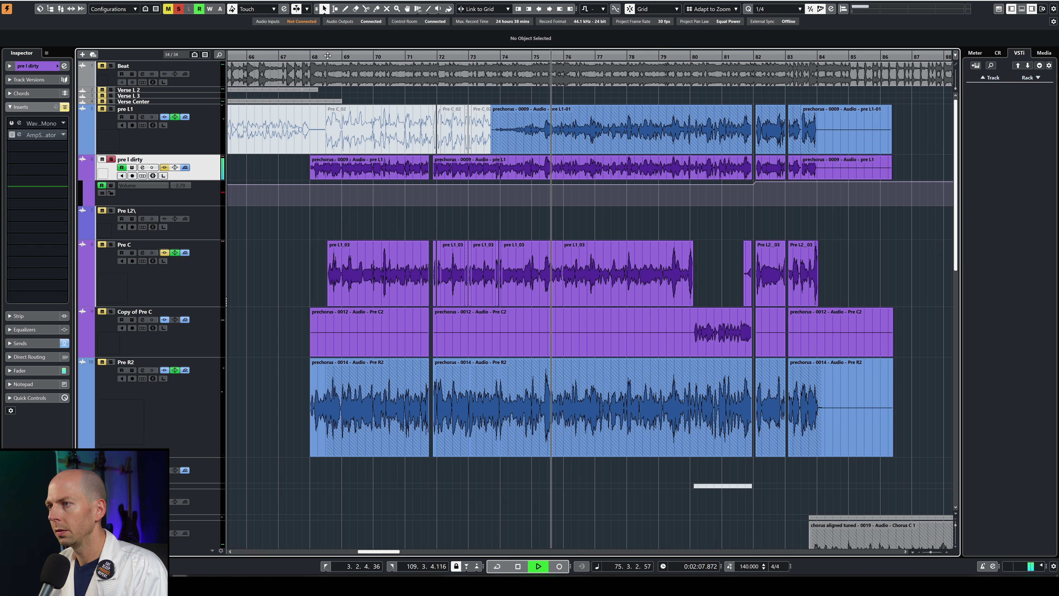
key("space")
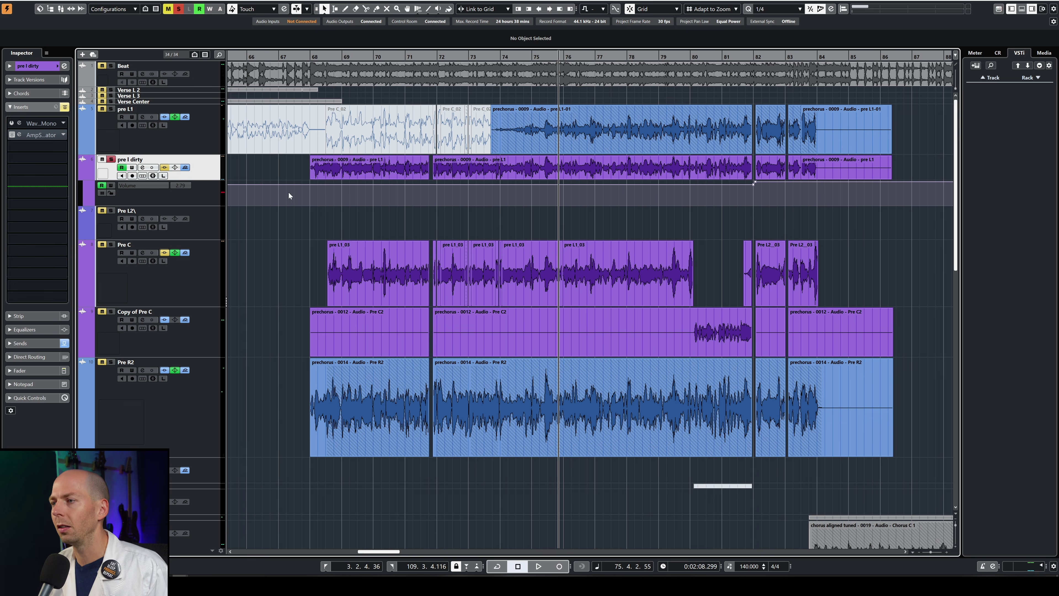
Step: Solo Pre C and play it from about bar 68, both alone and together with pre l dirty
left_click(194, 279)
left_click(333, 63)
key("space")
left_click(417, 298)
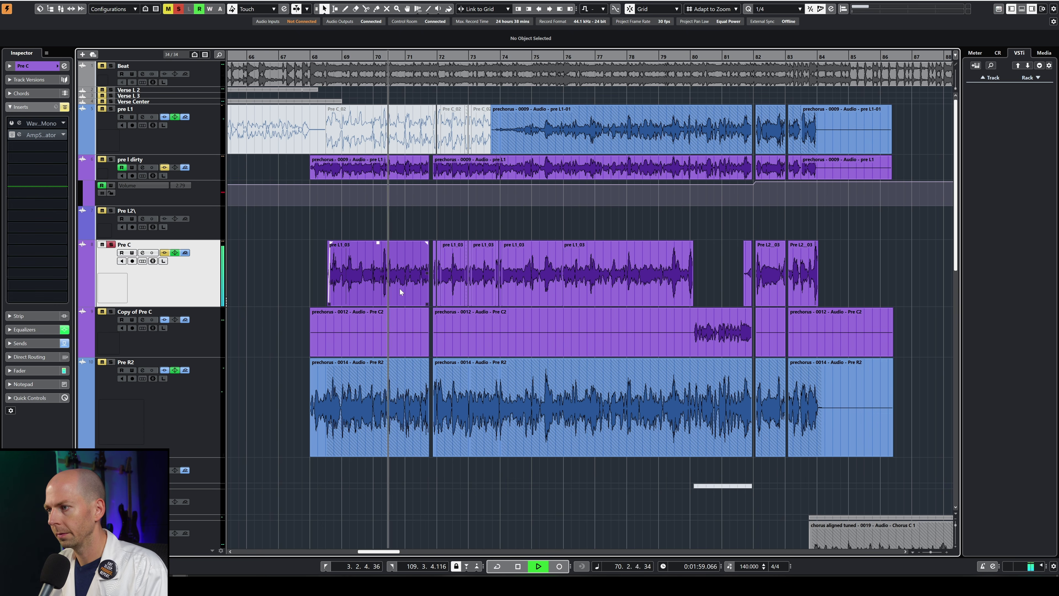
key("space")
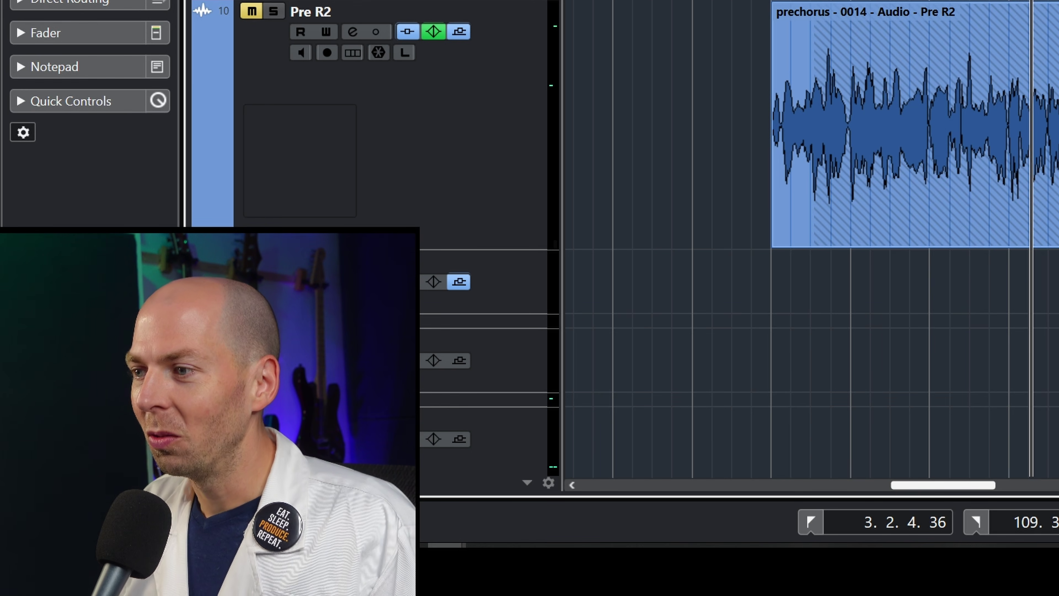
left_click(333, 57)
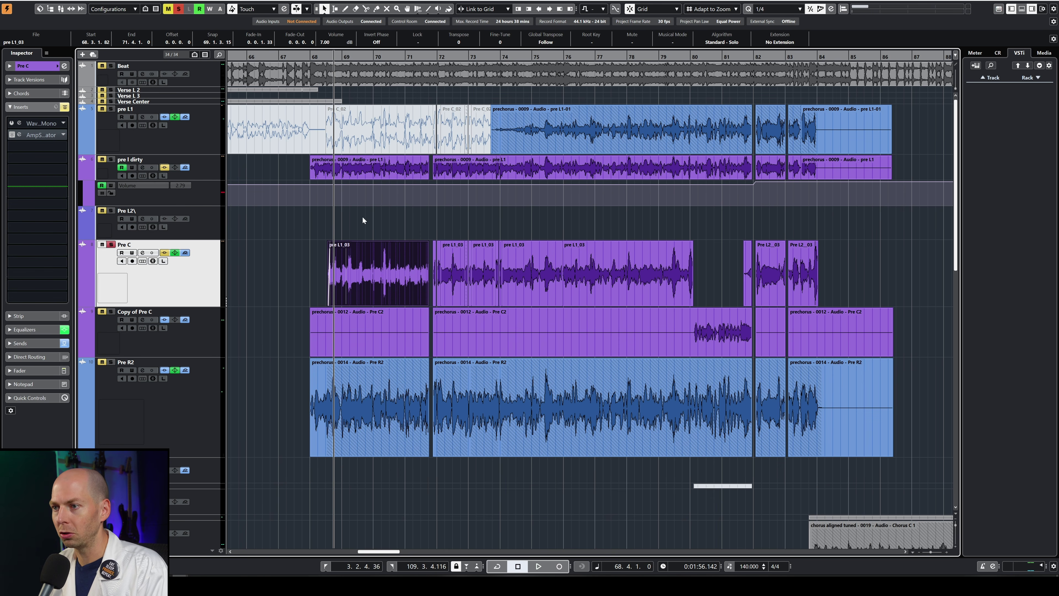
key("space")
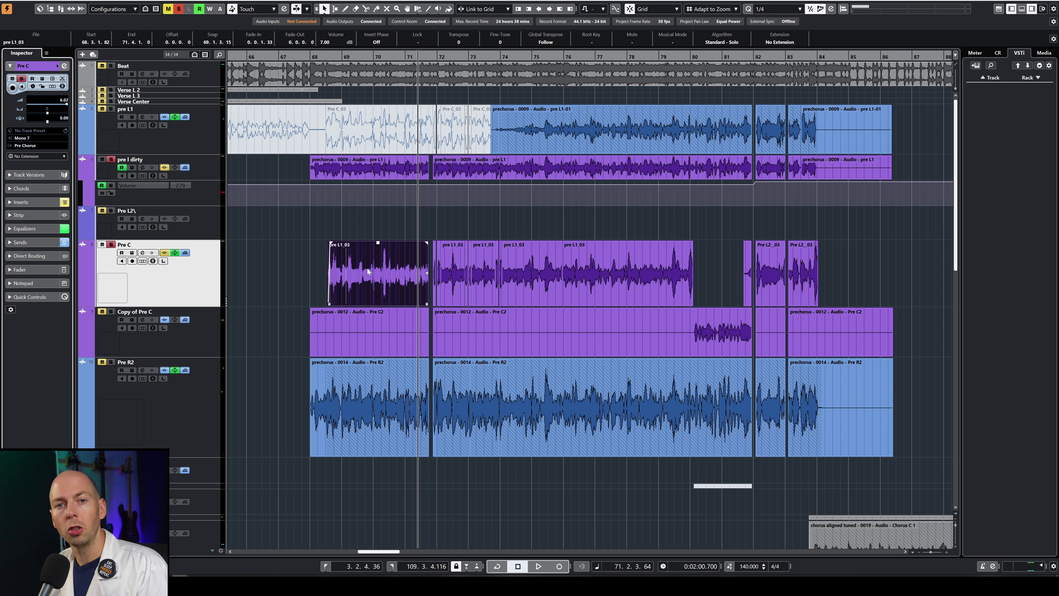
Step: Open the first pre L1_03 event on Pre C in the Sample Editor and enable VariAudio editing
double_click(353, 272)
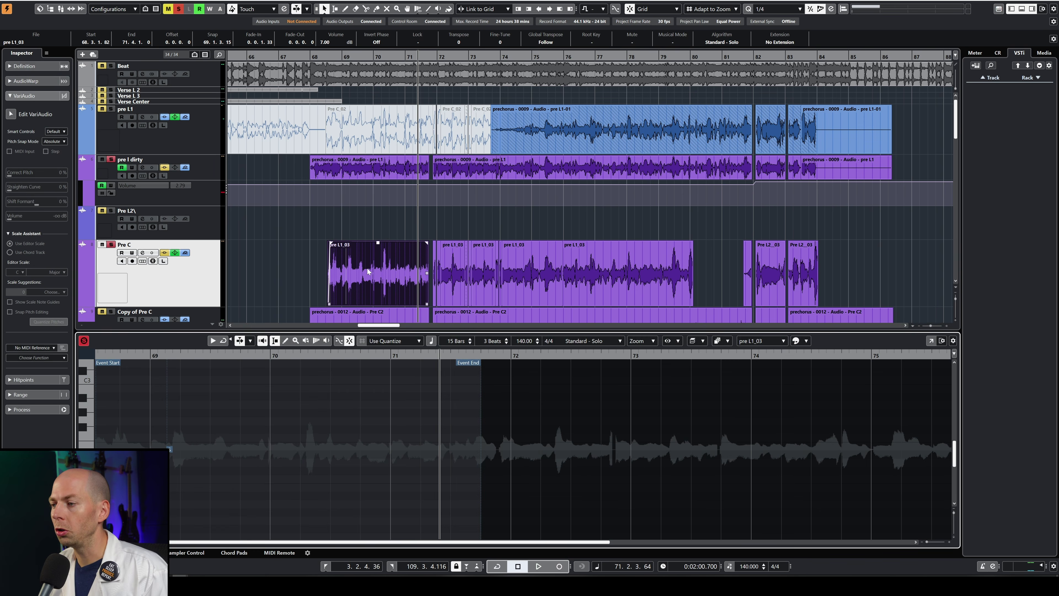
left_click(11, 114)
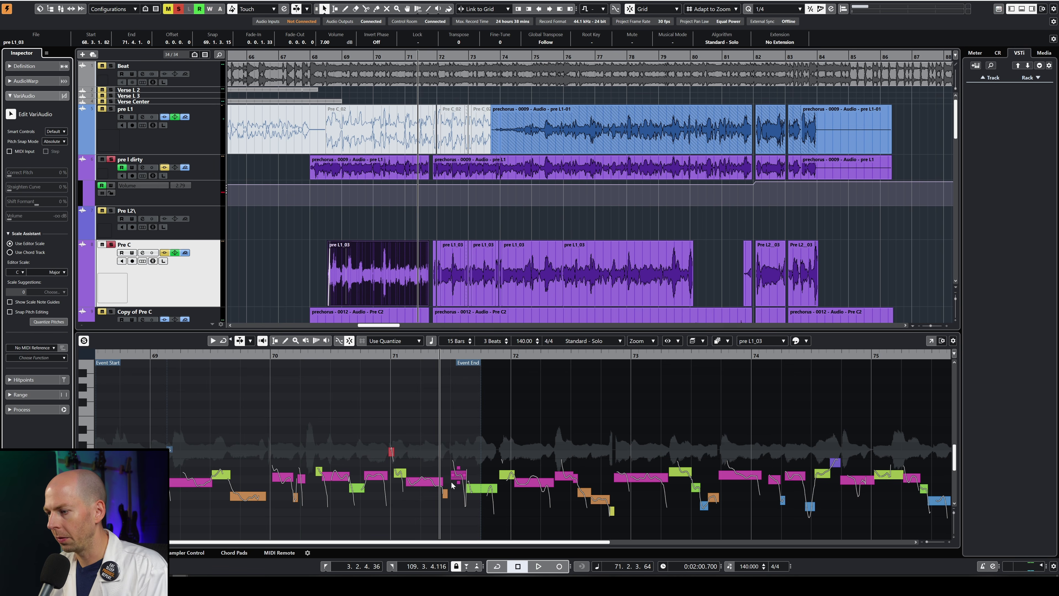
key("g")
left_click_drag(112, 355, 140, 401)
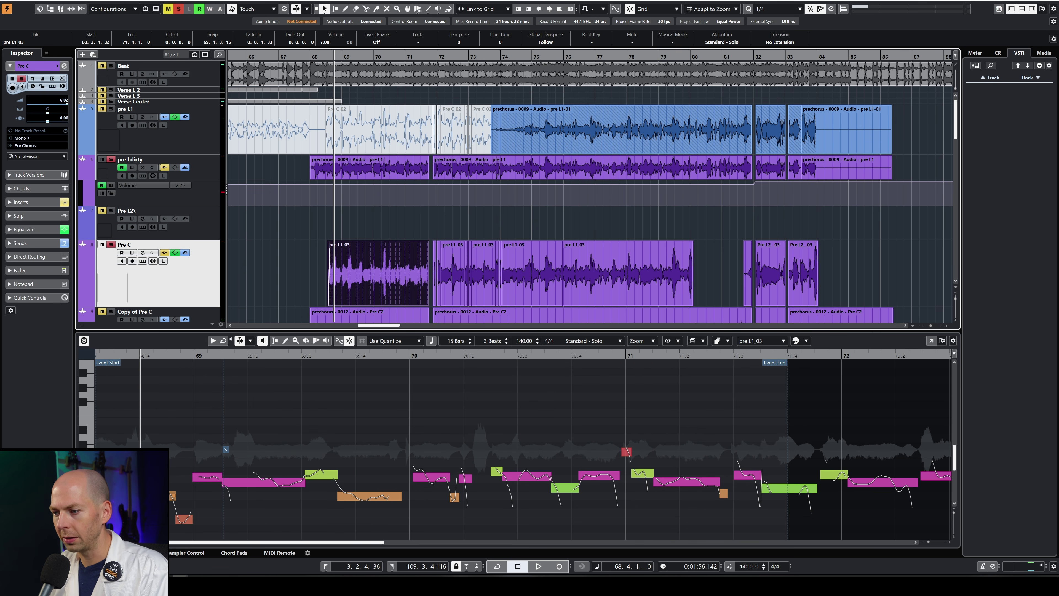
Step: Split the long pitch segment just before bar 70, moving its first part up and its second part down
scroll(321, 474, "down", 2)
left_click(171, 482)
left_click(7, 357)
left_click_drag(64, 360, 64, 395)
left_click(132, 422)
key("ctrl+z")
key("ctrl+z")
key("ctrl+z")
key("ctrl+z")
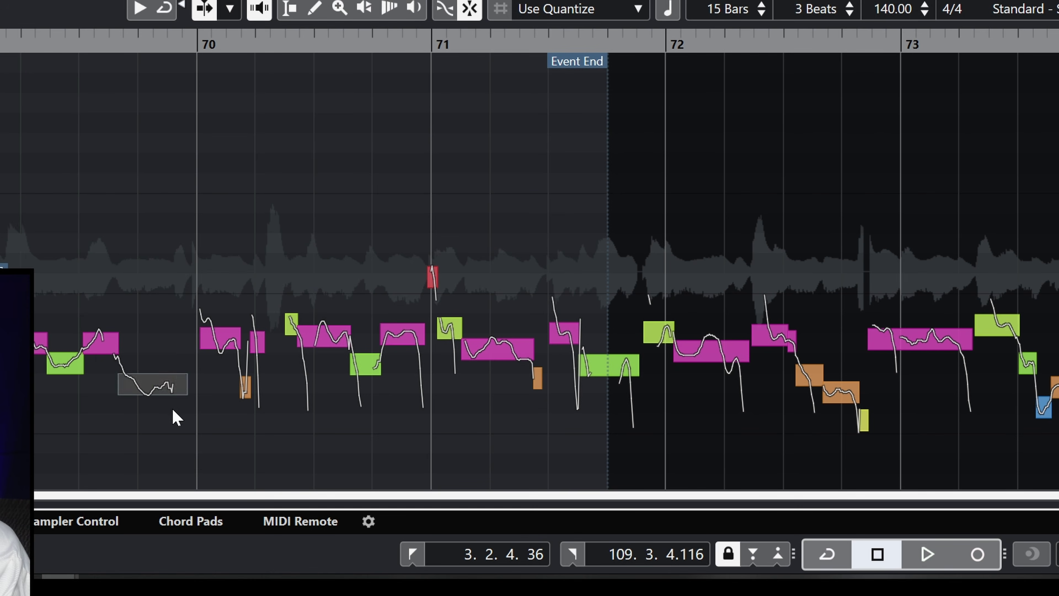
key("ctrl+z")
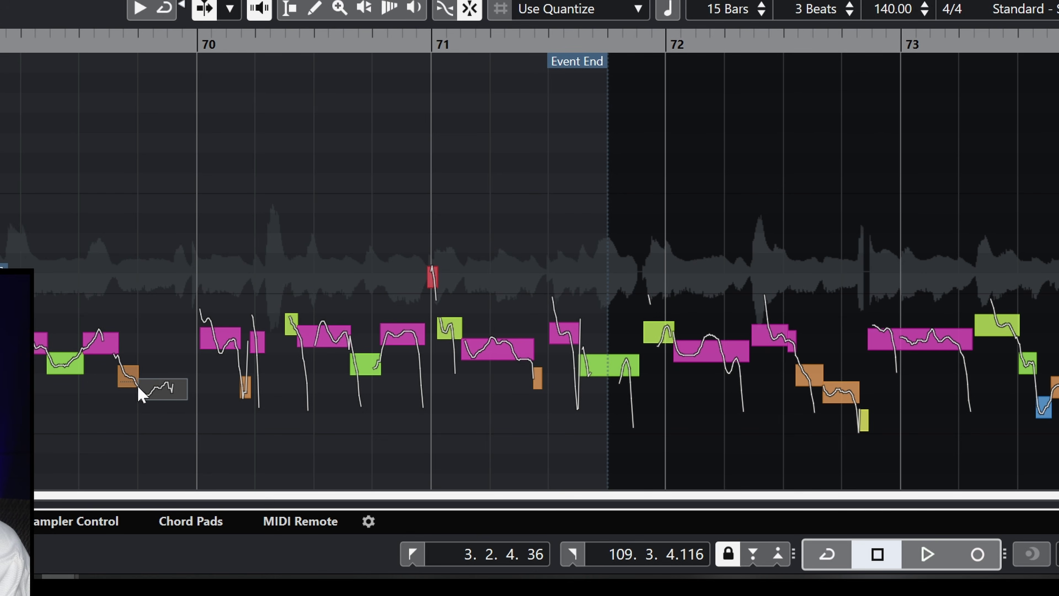
key("ctrl+z")
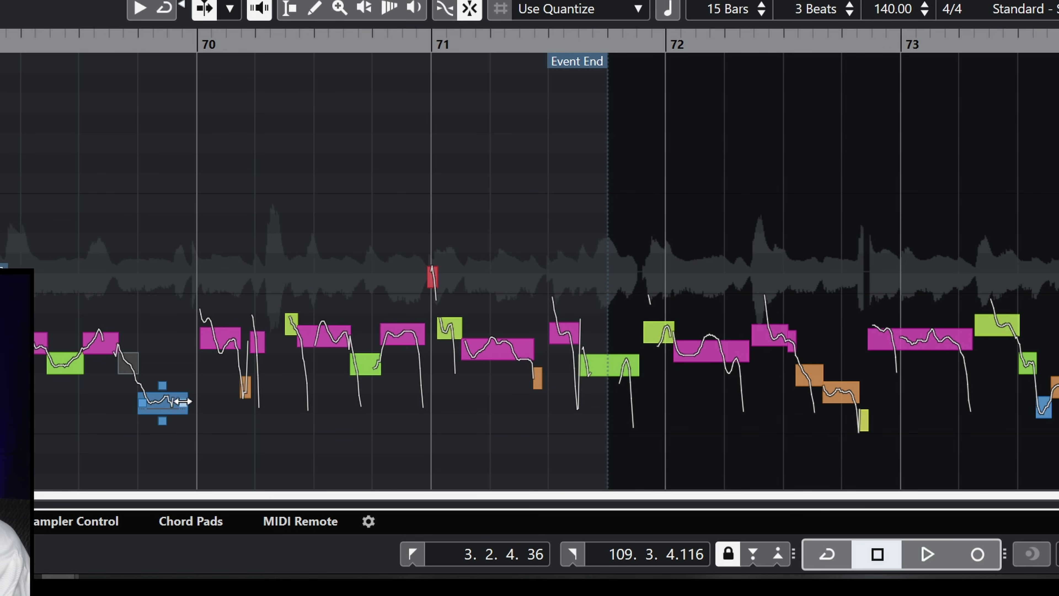
Step: Split the mixed-pitch segments in bar 70 and shift the separated parts to their own notes
key("ctrl+z")
key("ctrl+z")
key("ctrl+z")
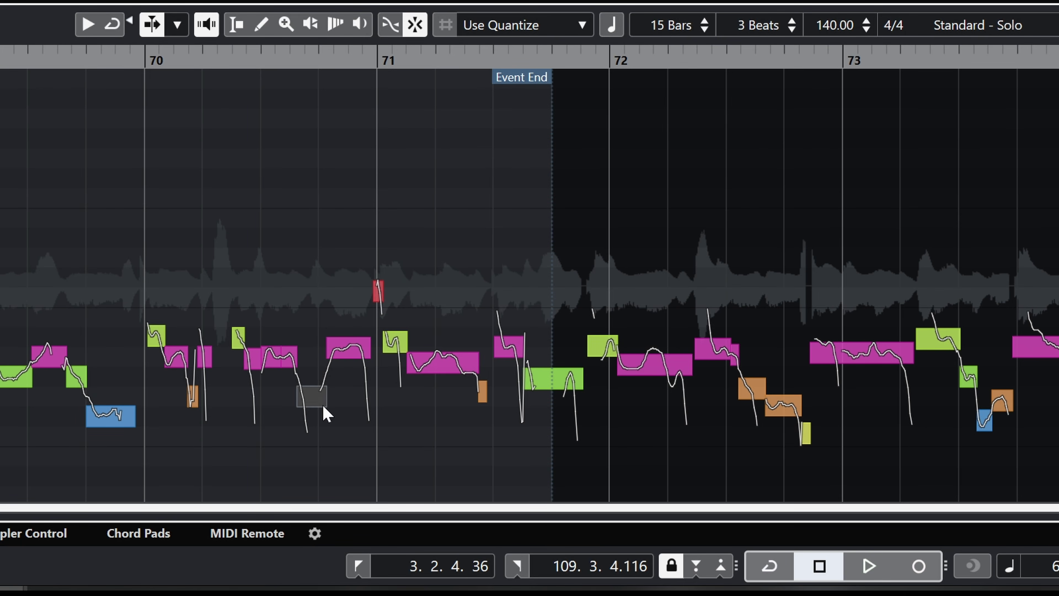
key("ctrl+z")
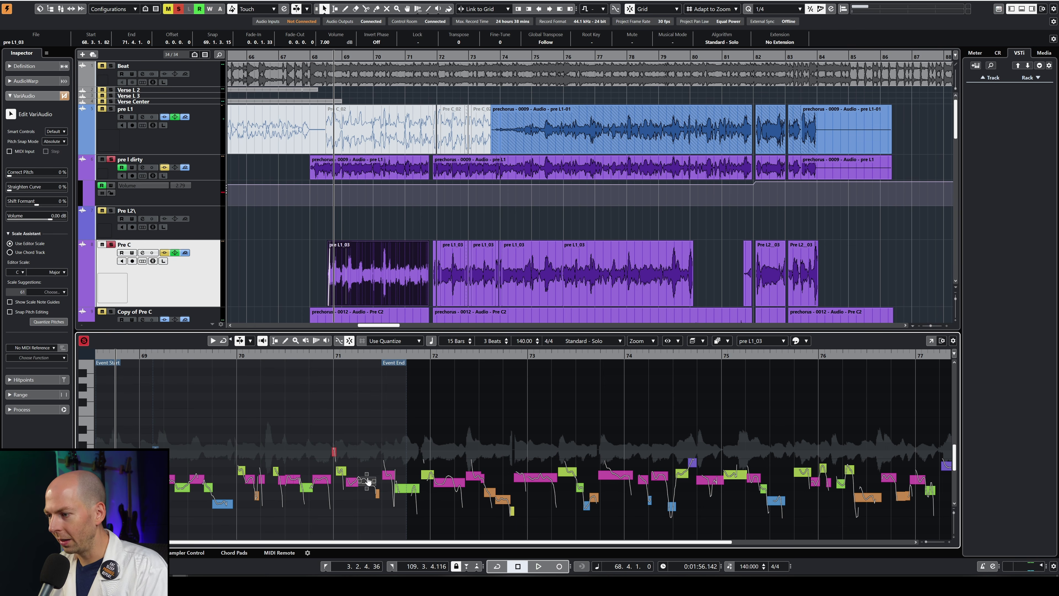
Step: Split the long segment after bar 71 into separate notes, adjust their pitches, and cut the segment crossing the event end
left_click(370, 486)
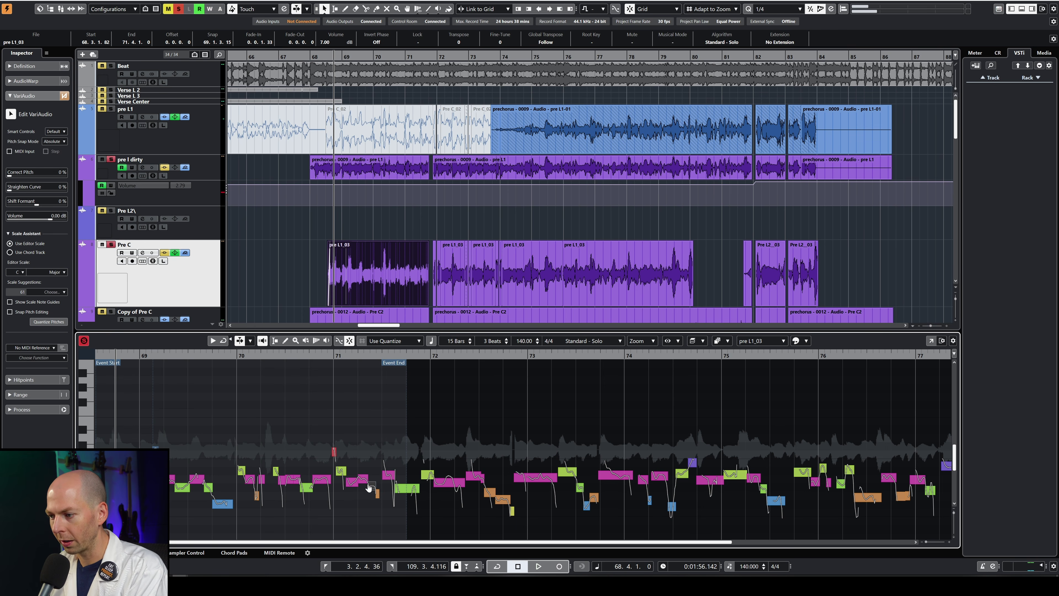
key("Left")
key("Down")
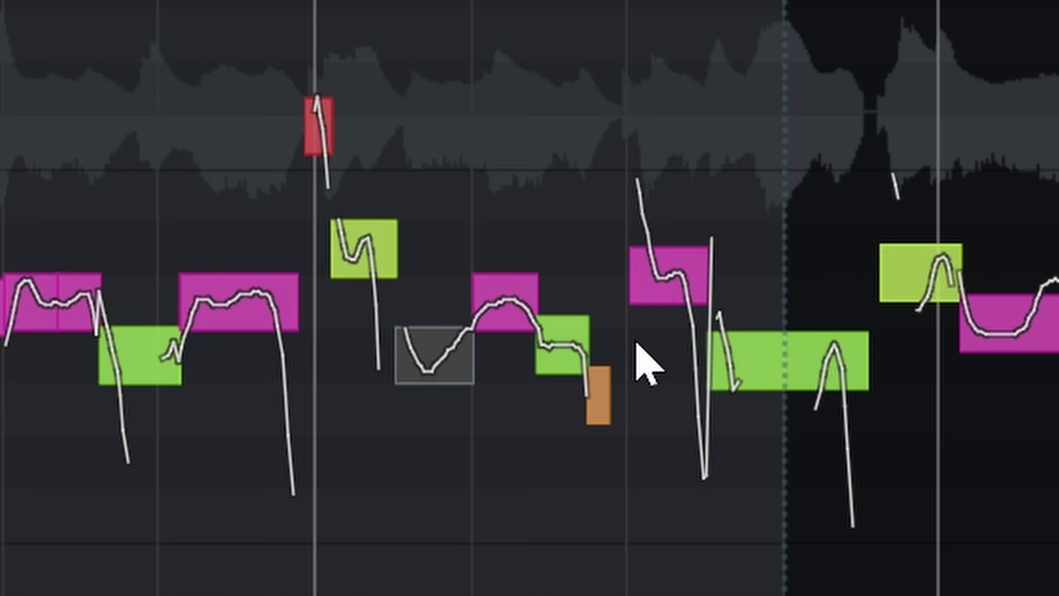
key("Right")
key("Right")
key("Down")
key("Right")
key("Right")
key("Down")
left_click(747, 388, "alt")
Step: Select the event's pitch segments and raise Correct Pitch to 54 %
left_click_drag(146, 441, 400, 515)
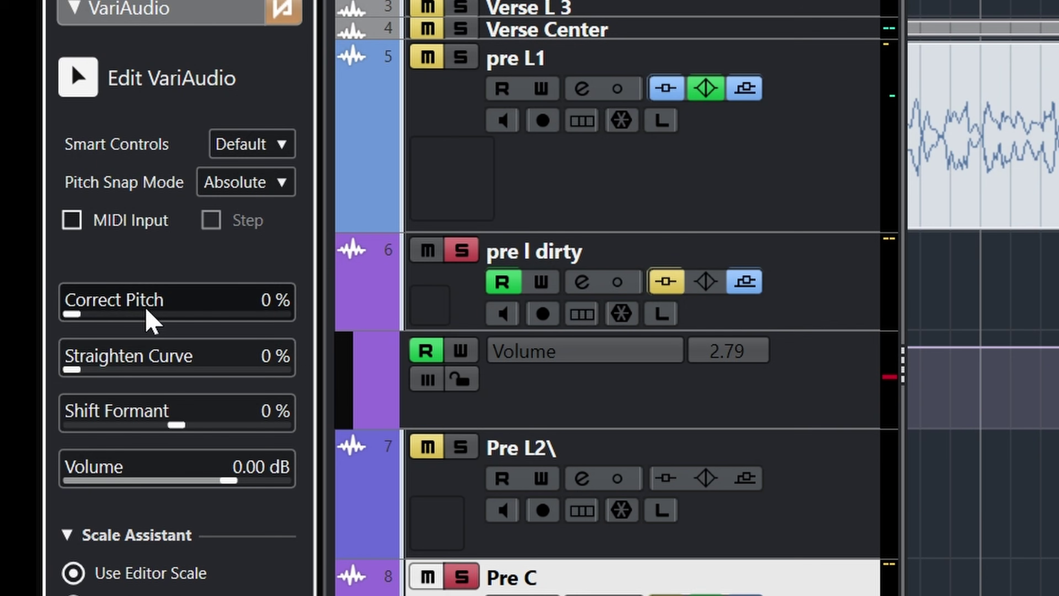
left_click(142, 274)
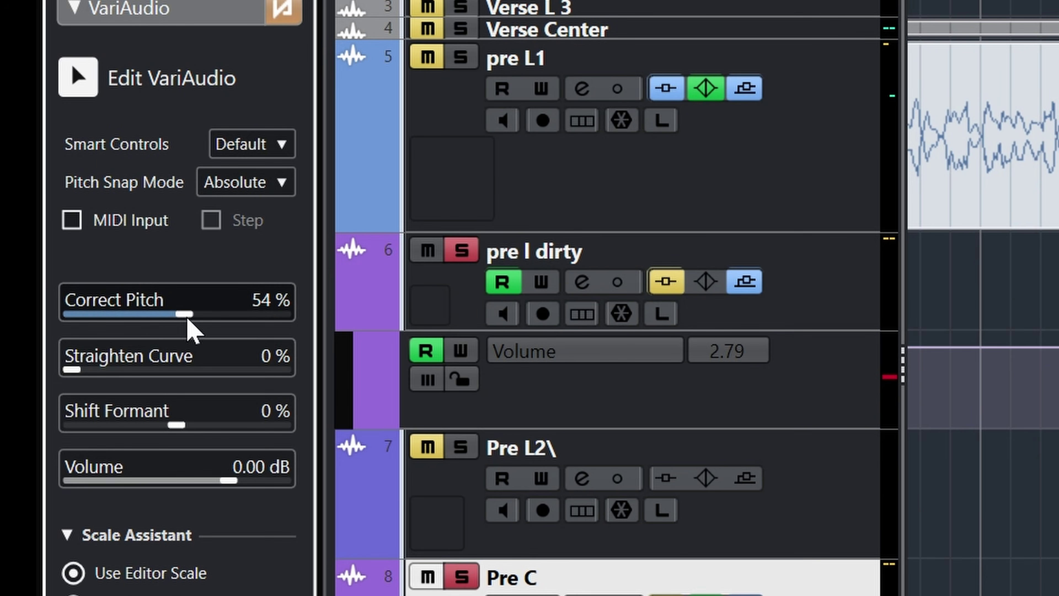
Step: Raise Straighten Curve to 53 % for the selected segments and audition the vocal without the pre l dirty track
left_click(105, 318)
left_click(169, 370)
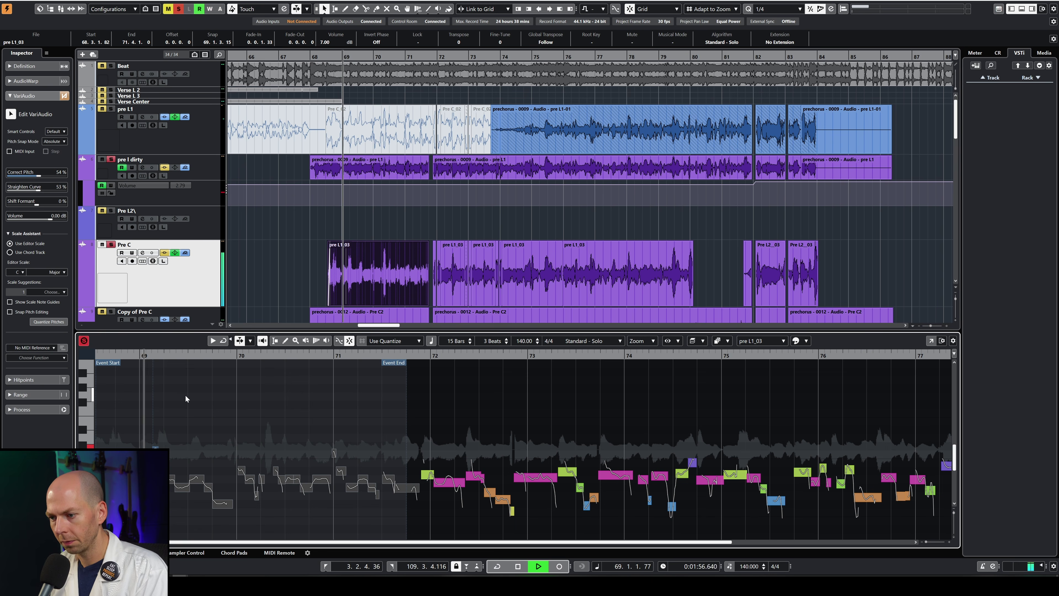
left_click(111, 159)
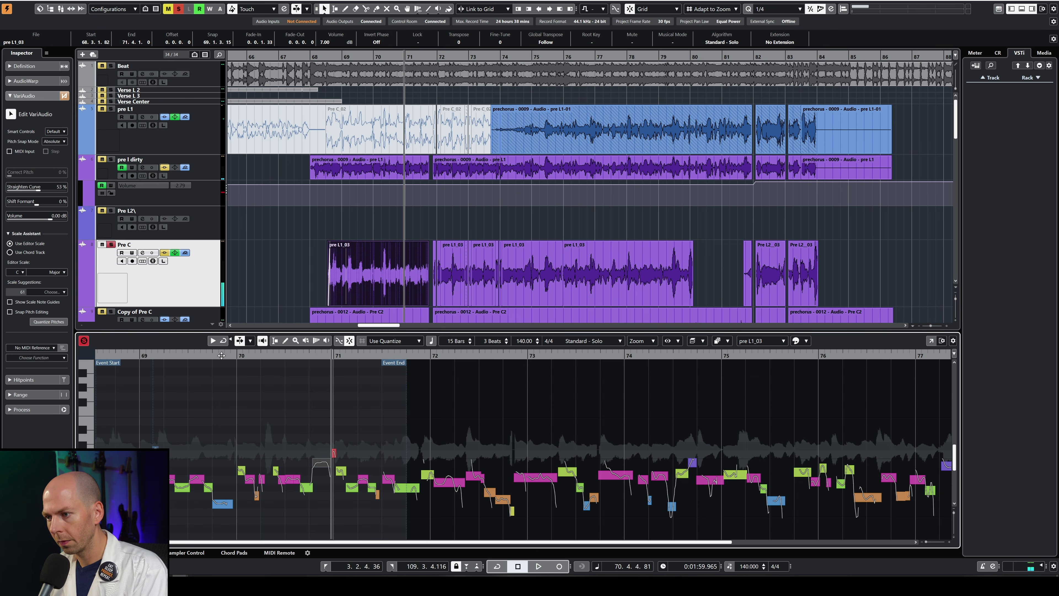
left_click(211, 354)
key("space")
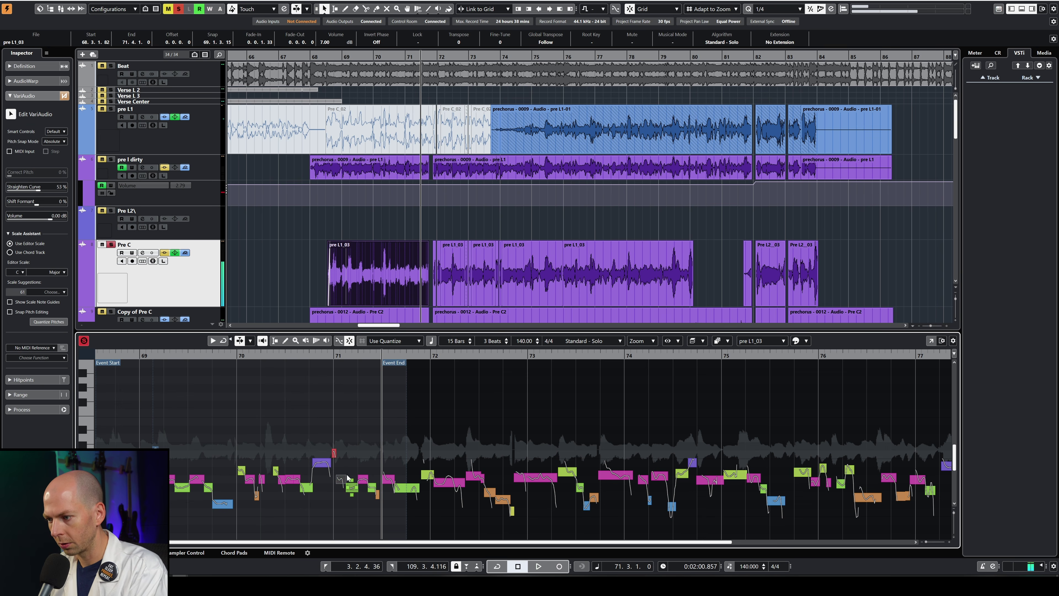
Step: Solo the pre l dirty track again and listen to both pre-chorus vocals together from bar 69
left_click(140, 356)
left_click(112, 160)
key("space")
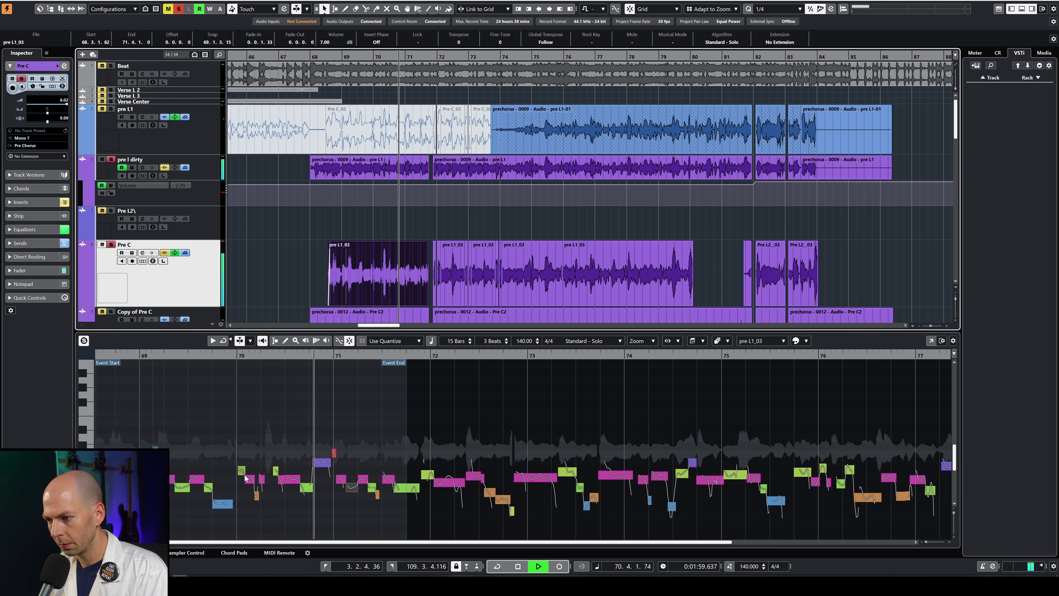
key("space")
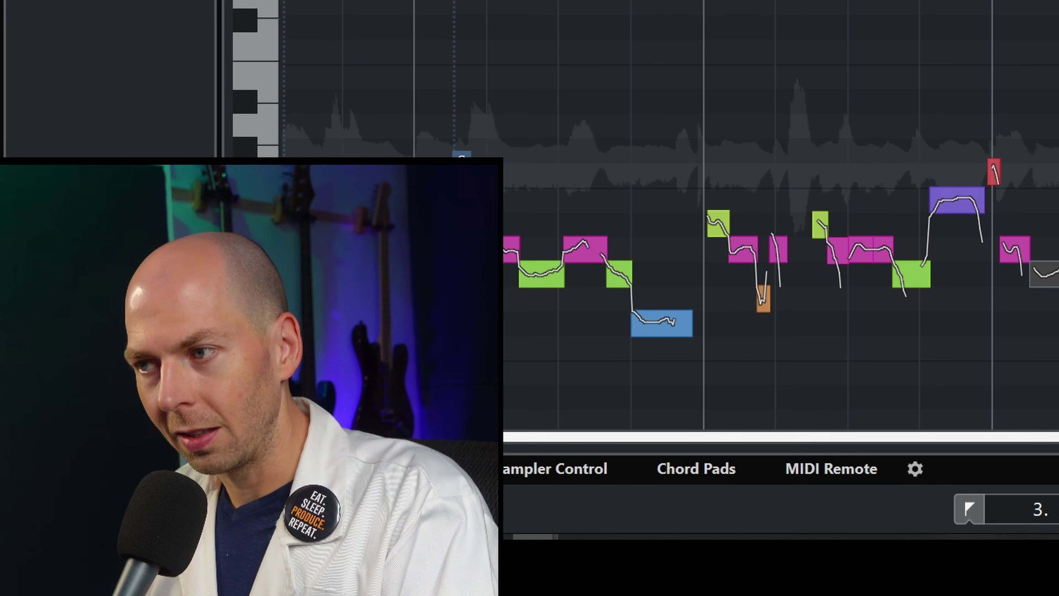
Step: Select the pre-chorus events on the pre l dirty and Pre C tracks and apply the VocAlignUltra extension to them
scroll(366, 174, "down", 5)
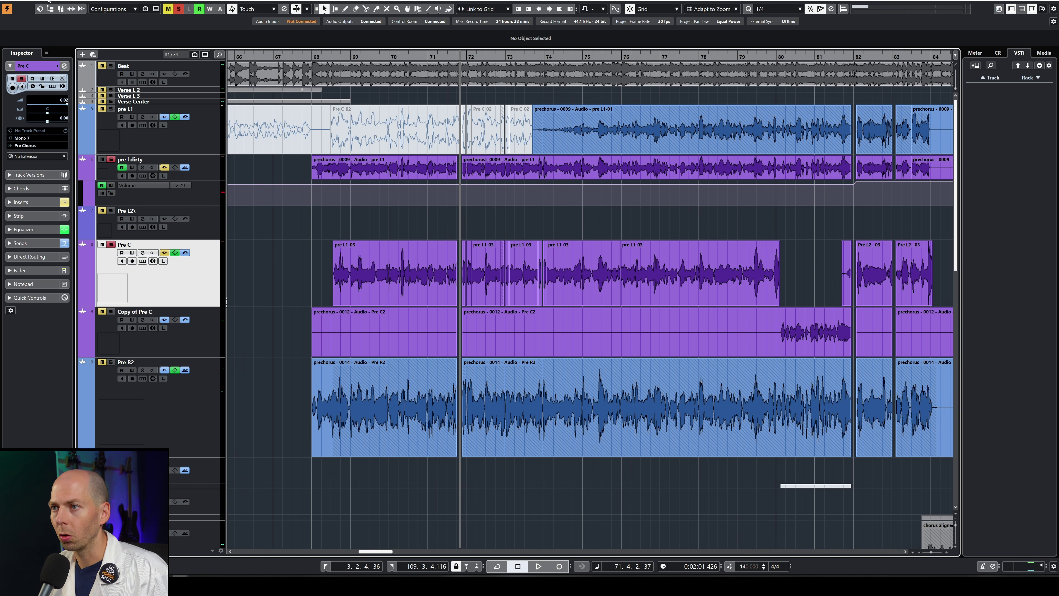
scroll(308, 407, "down", 6)
left_click_drag(297, 268, 573, 281)
left_click(71, 1)
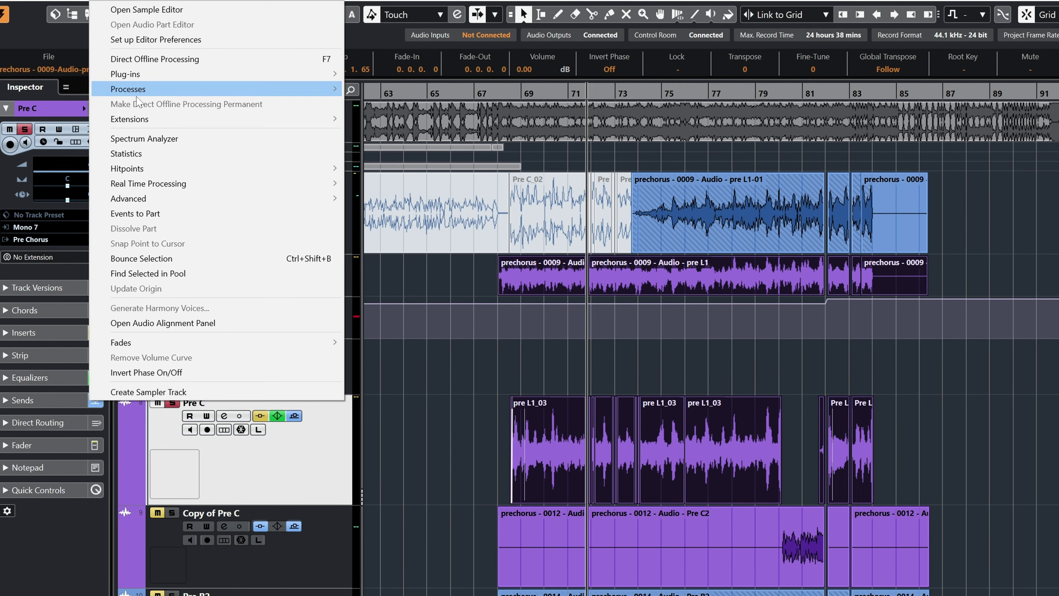
mouse_move(138, 120)
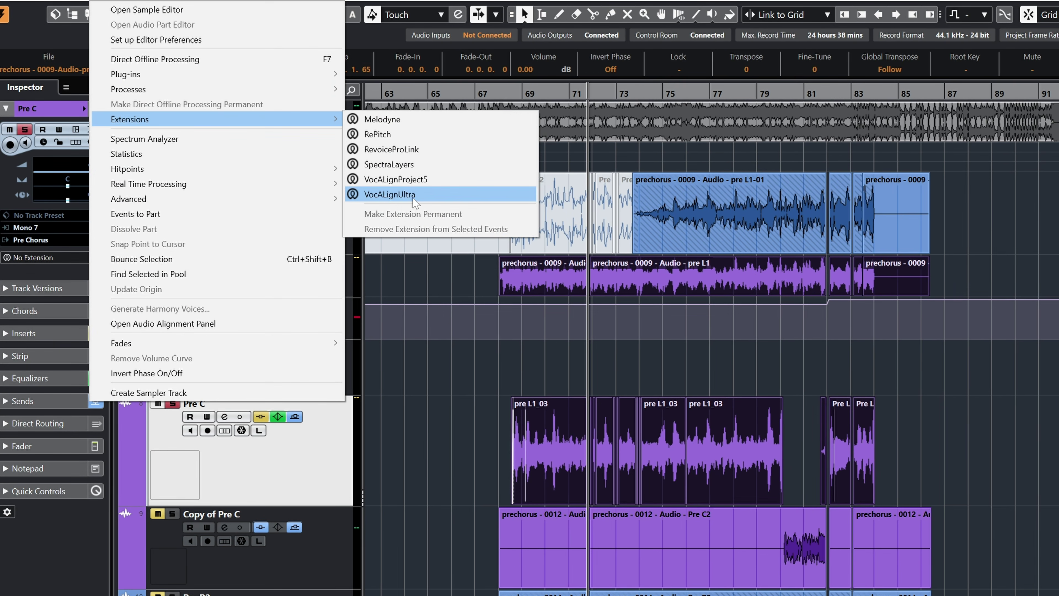
left_click(376, 194)
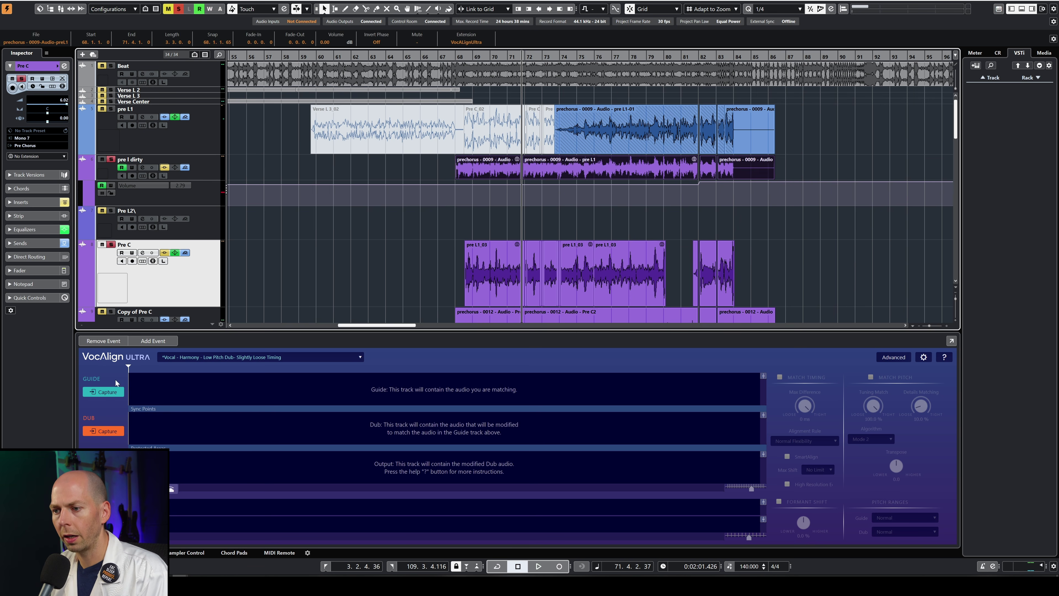
Step: Capture the pre l dirty events as the VocAlign Ultra guide and the Pre C events as the dub
left_click(111, 392)
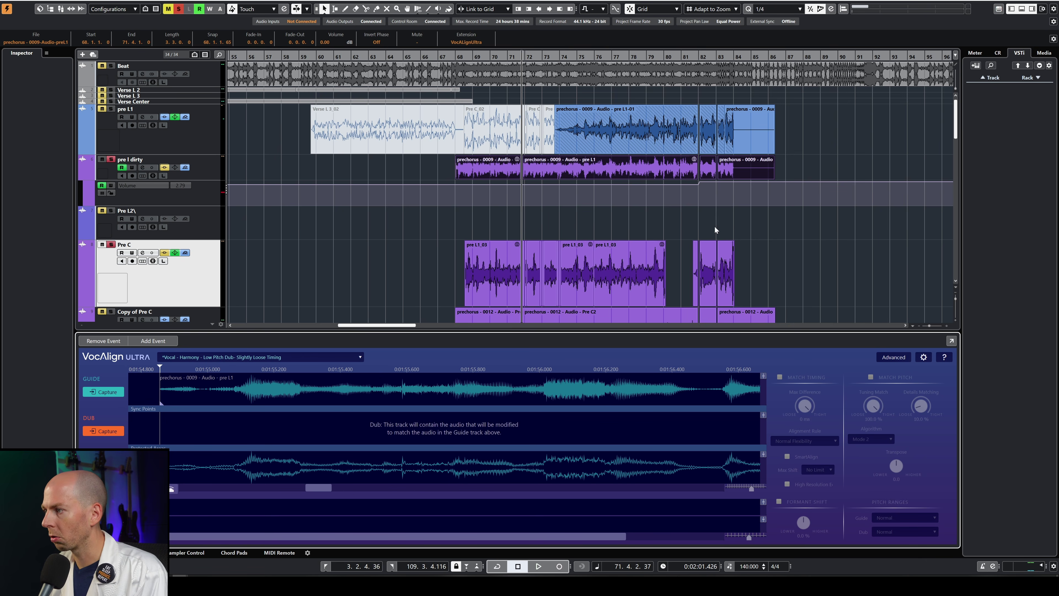
scroll(665, 229, "down", 2)
left_click_drag(381, 211, 871, 238)
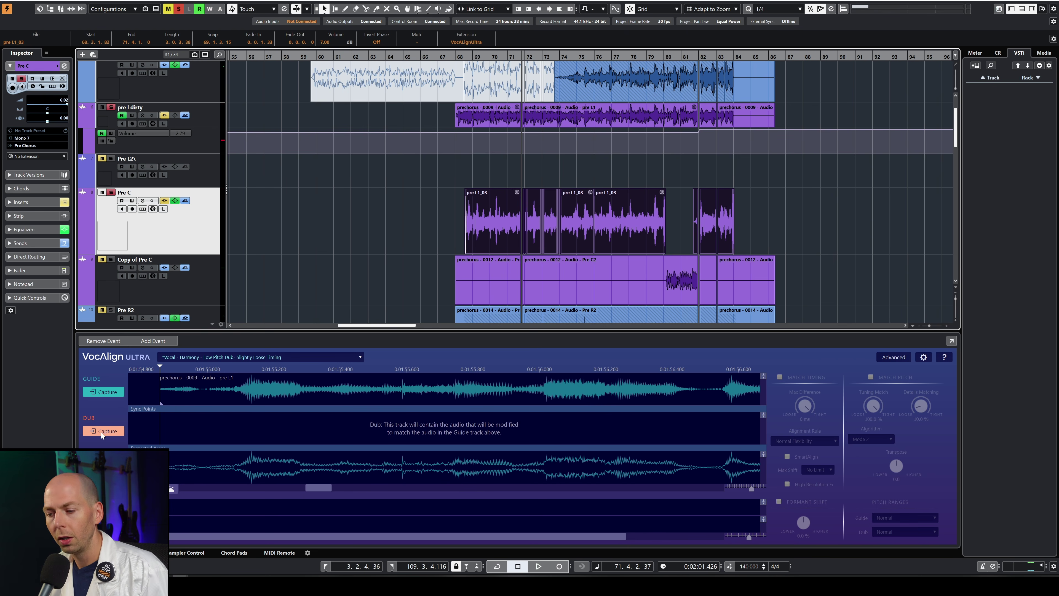
left_click(117, 432)
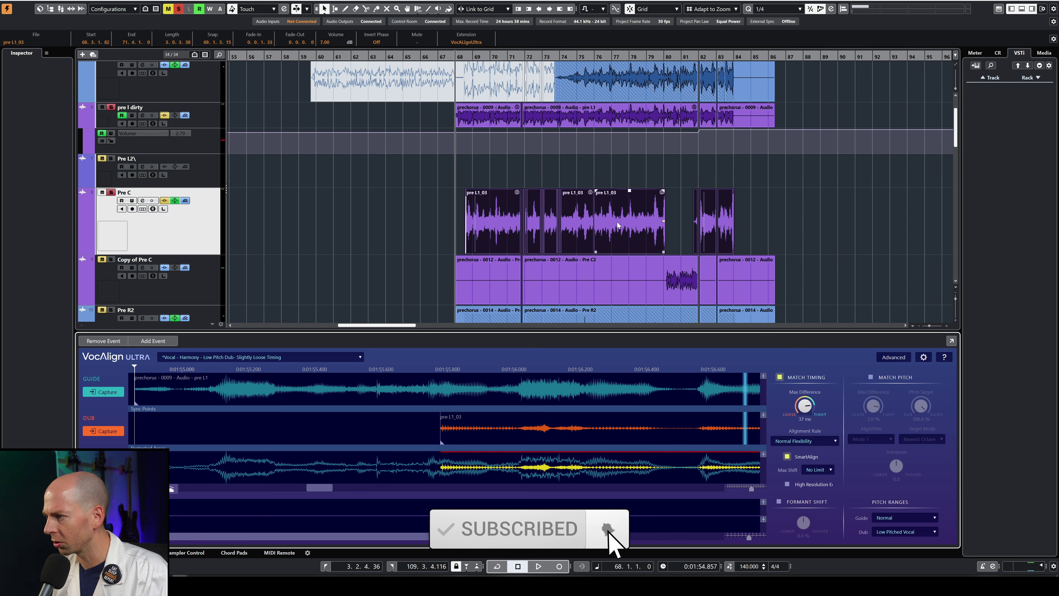
Step: Tighten the Match Timing Max Difference to 0 ms and play back the aligned vocals
left_click(617, 214)
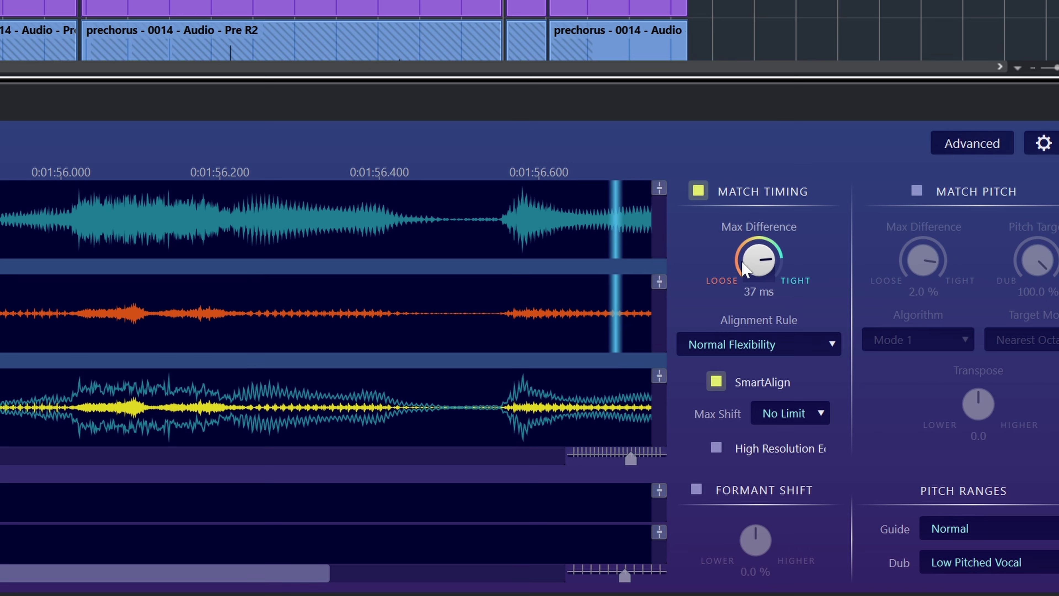
left_click_drag(745, 269, 757, 272)
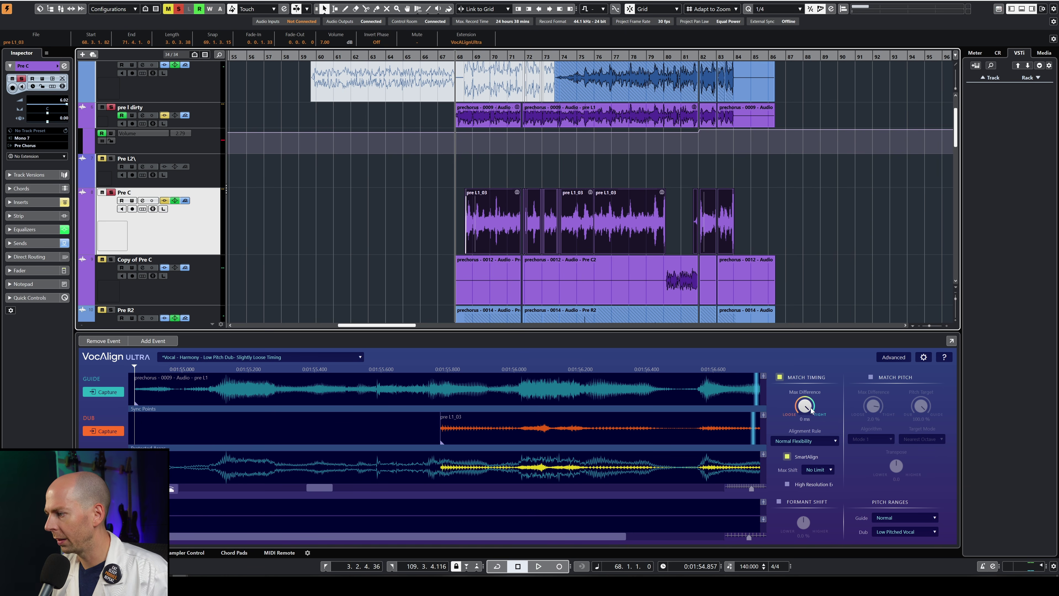
left_click_drag(811, 409, 805, 410)
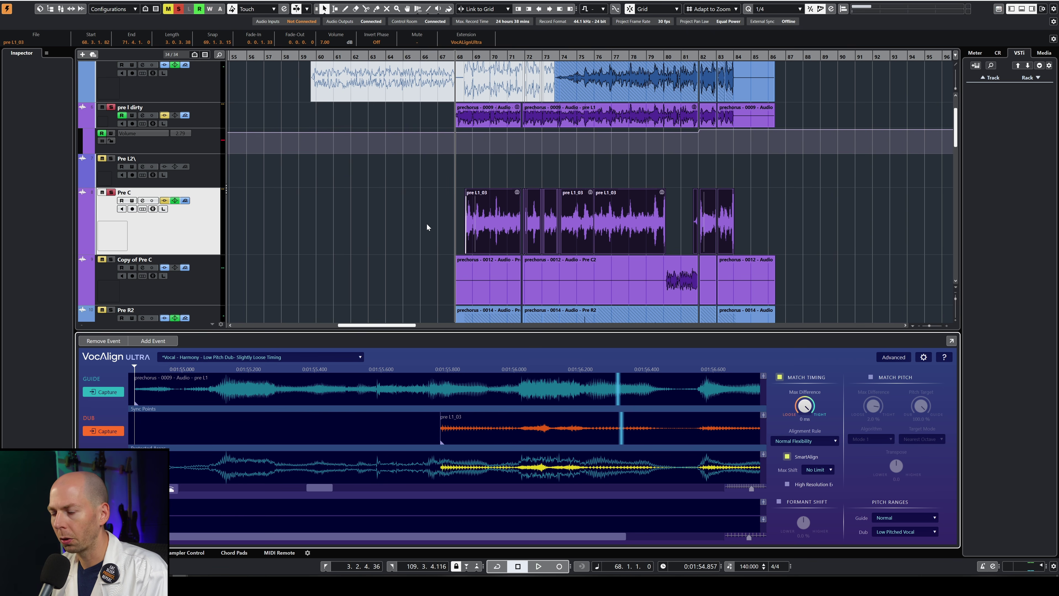
left_click(392, 239)
key("space")
key("h")
key("h")
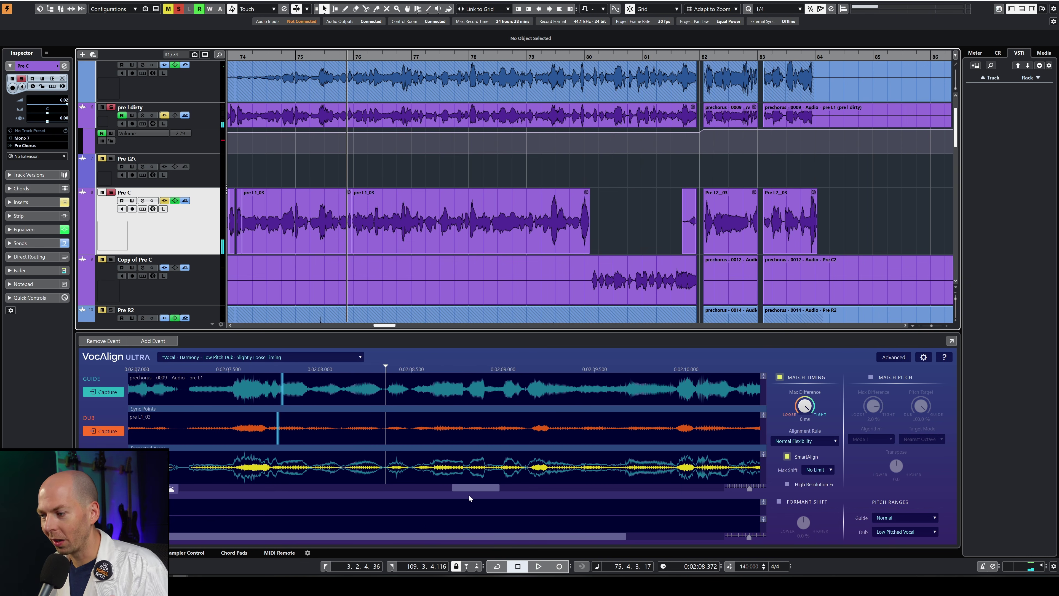
Step: Enable Match Pitch and set its Max Difference to 0.5 %
left_click_drag(469, 488, 307, 479)
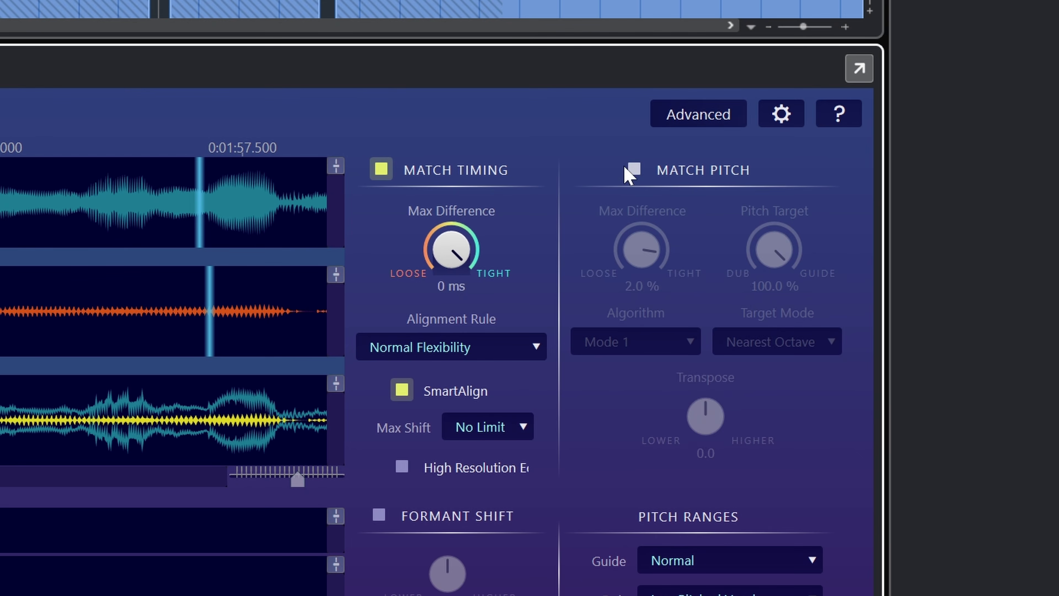
left_click(627, 169)
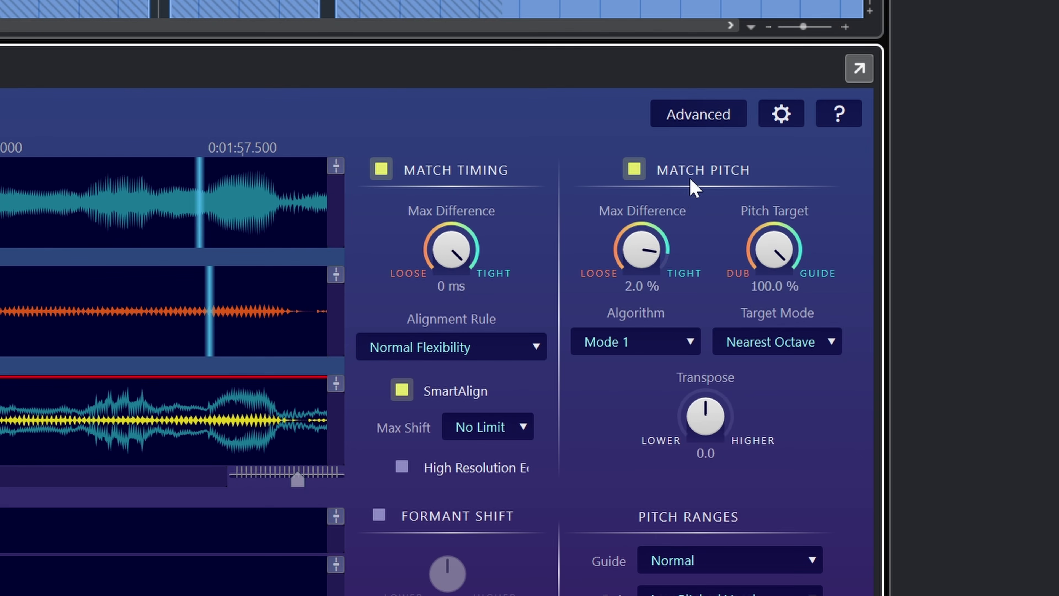
scroll(648, 254, "down", 3)
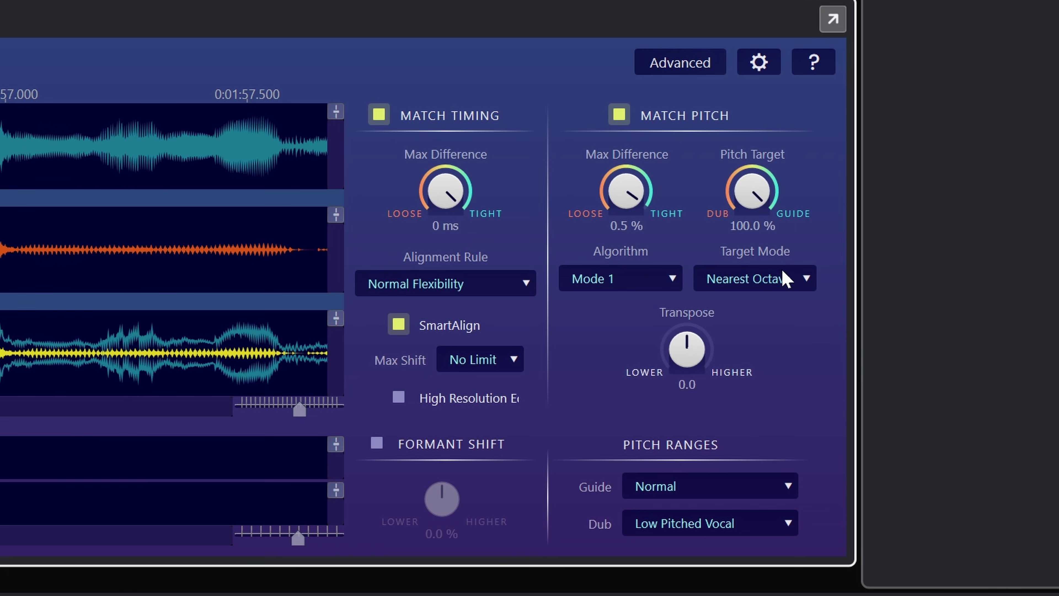
Step: Audition the Absolute pitch target mode on the dub and return the mode to Nearest Octave
left_click(765, 286)
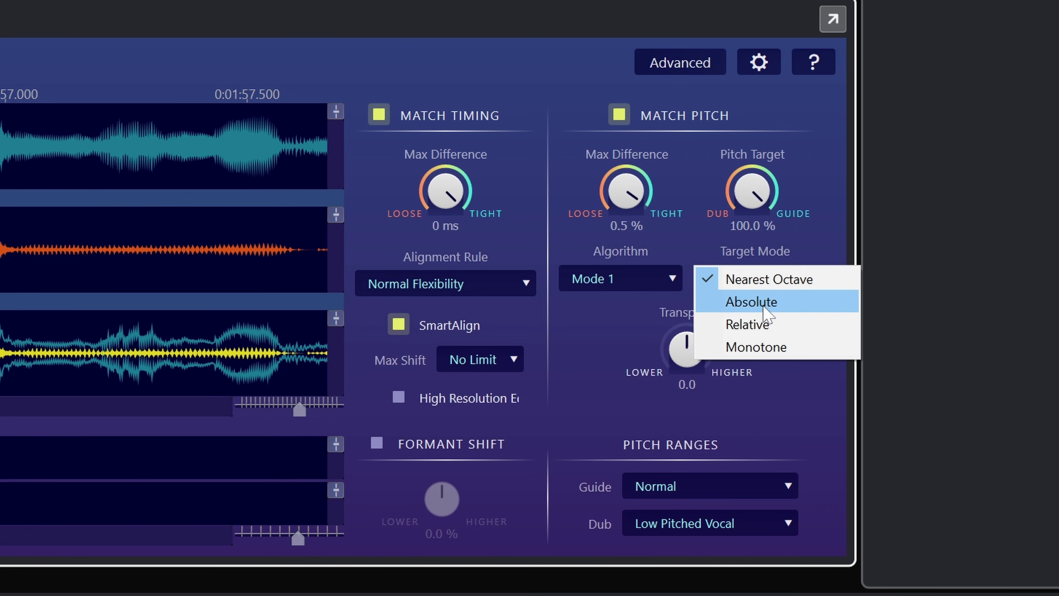
left_click(756, 301)
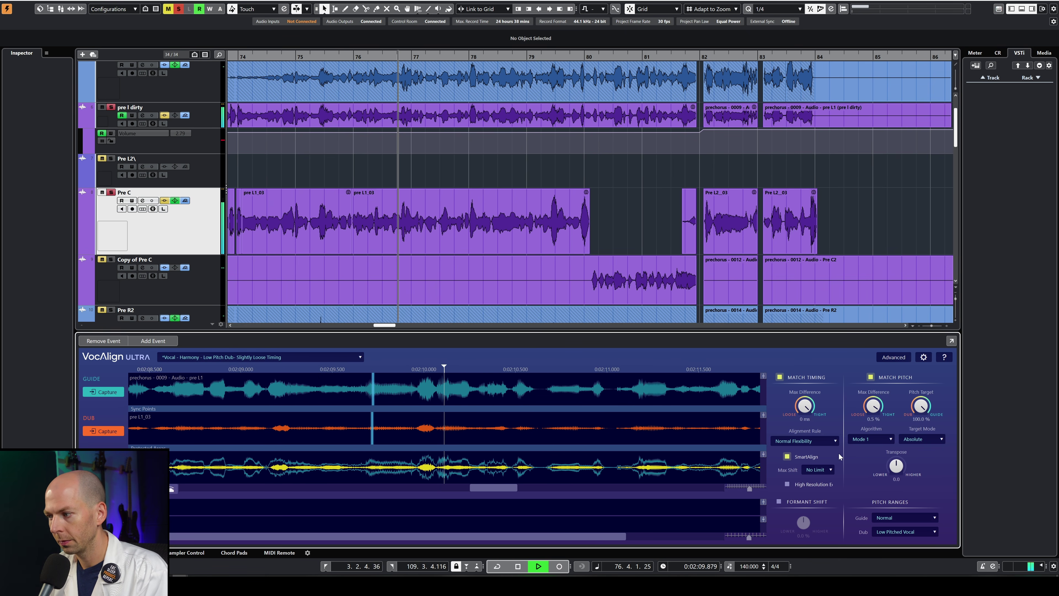
key("space")
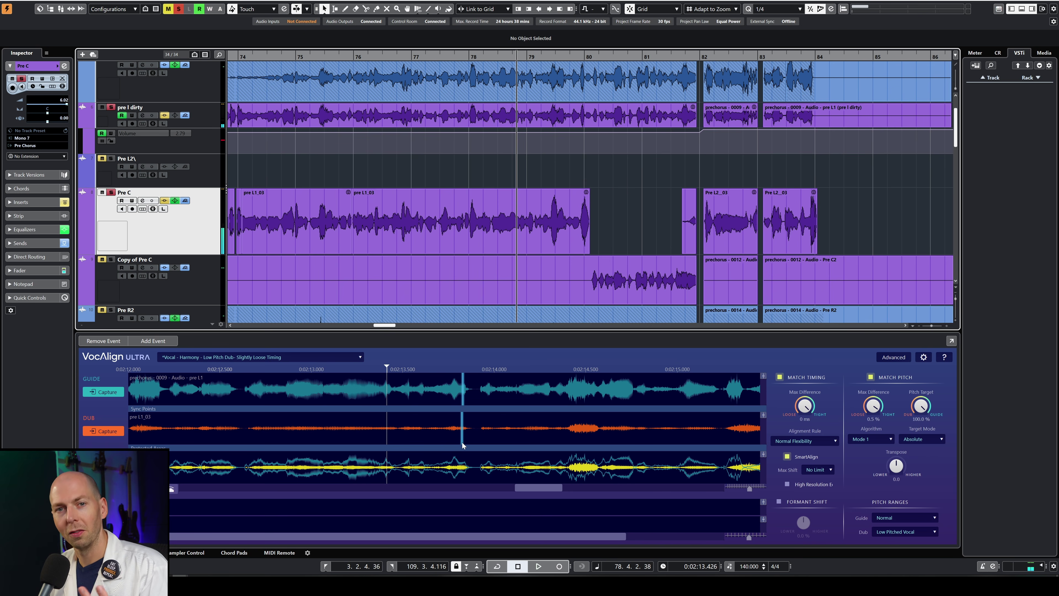
left_click(924, 439)
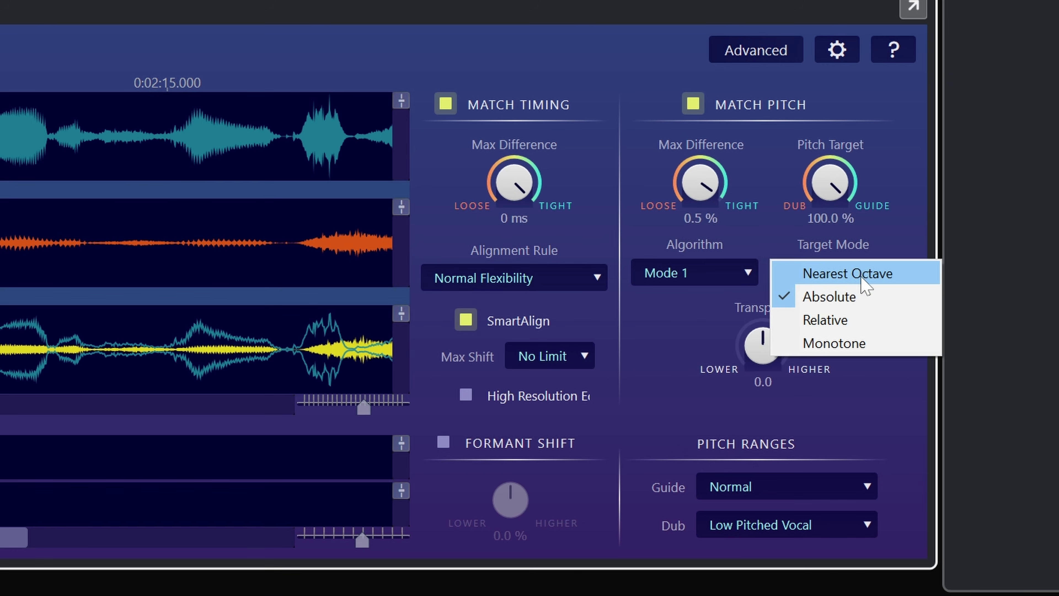
left_click(861, 278)
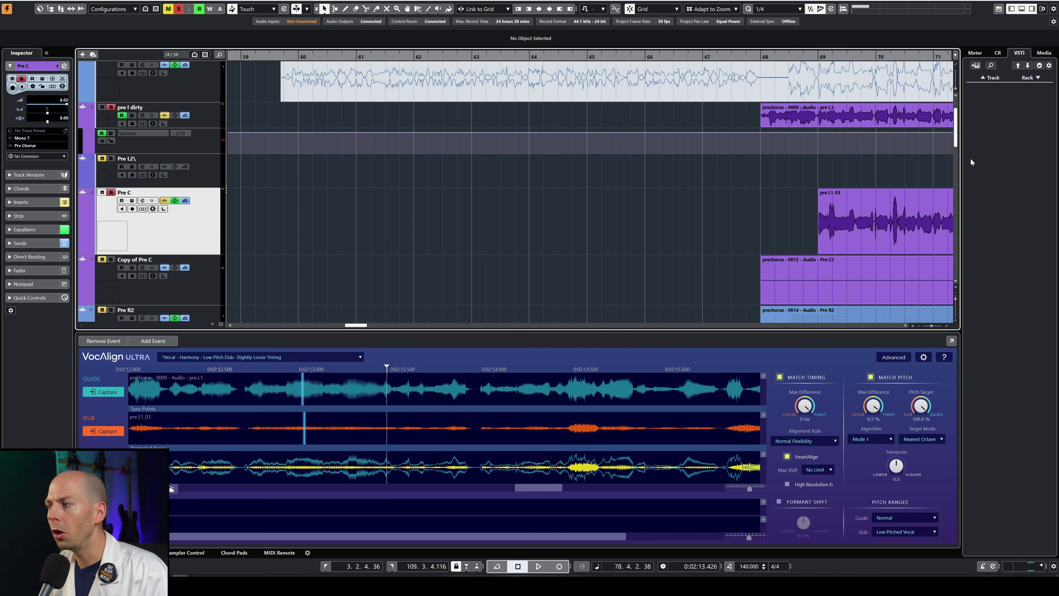
Step: Play the vocals from just before bar 68 to check the pitch-matched alignment
left_click(752, 56)
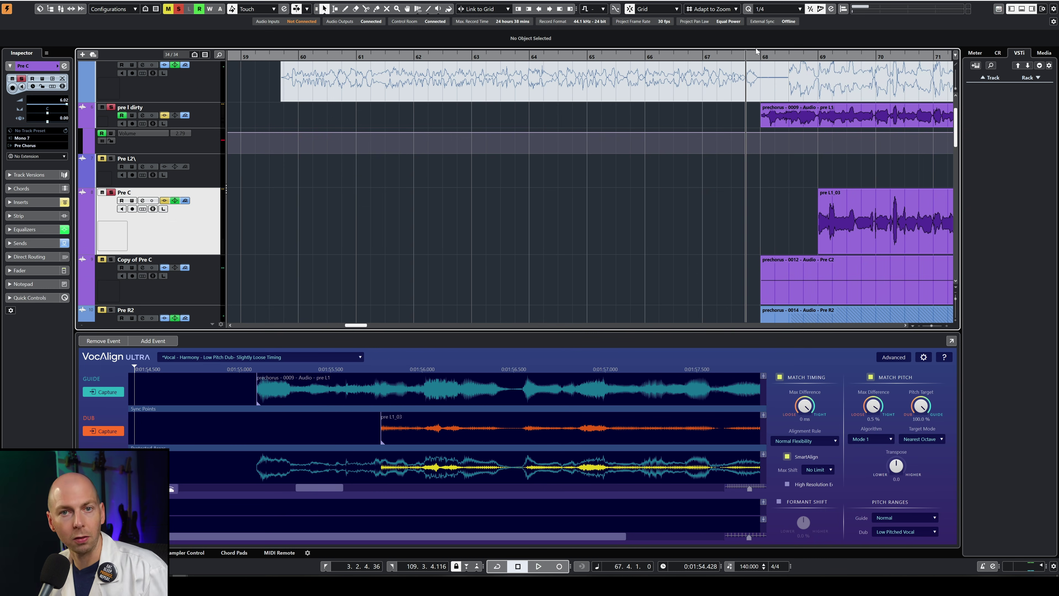
key("space")
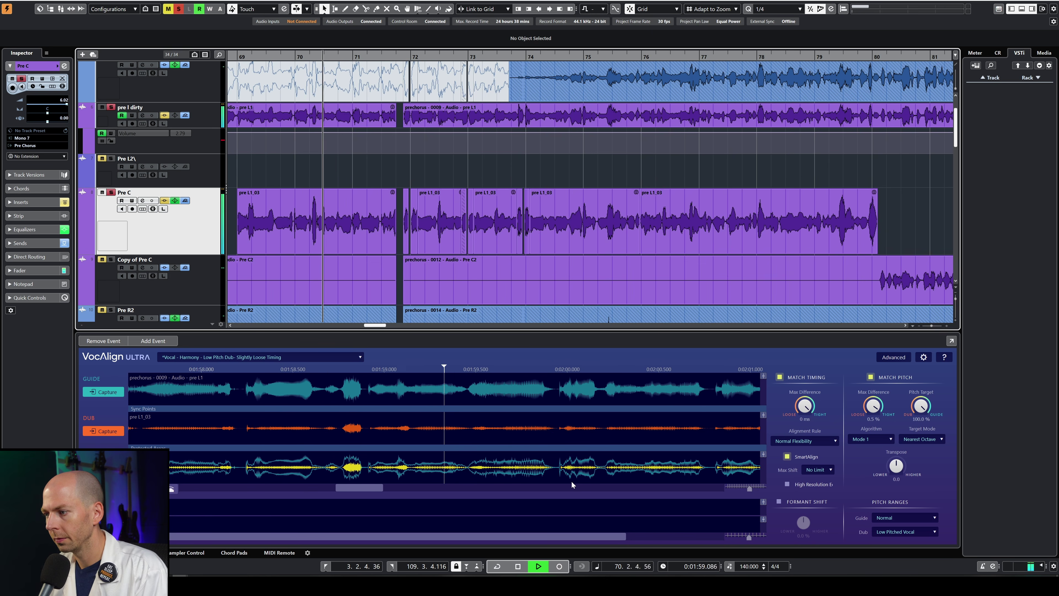
key("space")
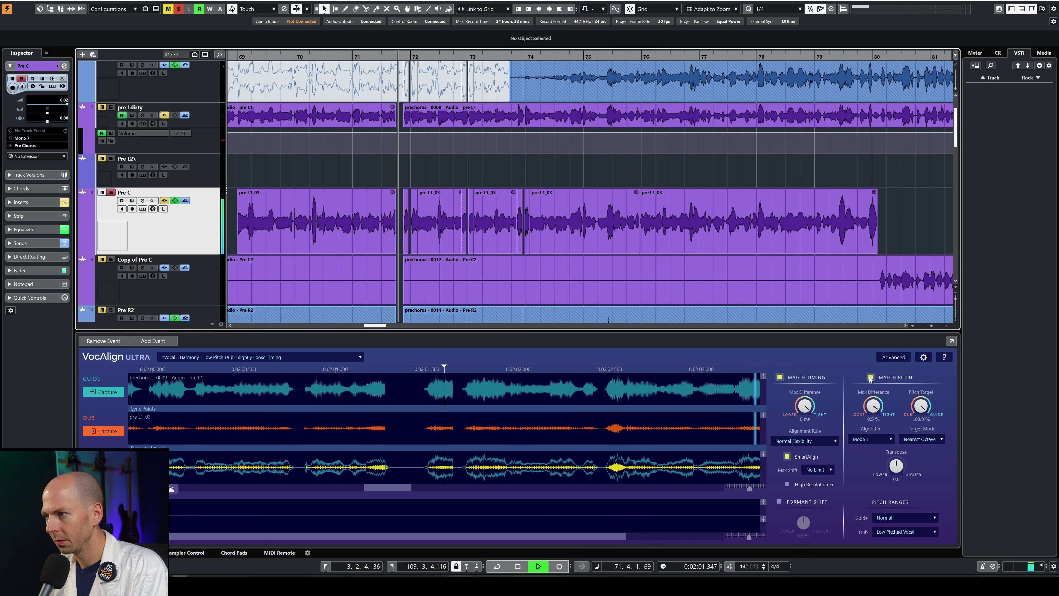
Step: Switch Match Pitch off and back on while playing from around bar 72 to compare the two results
key("space")
left_click(351, 54)
left_click(871, 377)
key("space")
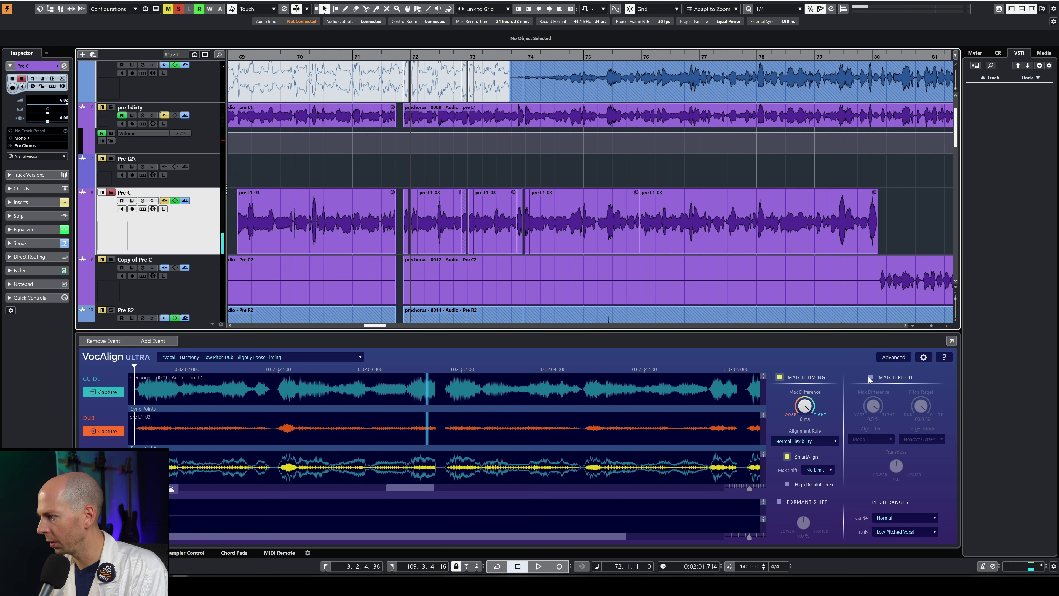
left_click(870, 377)
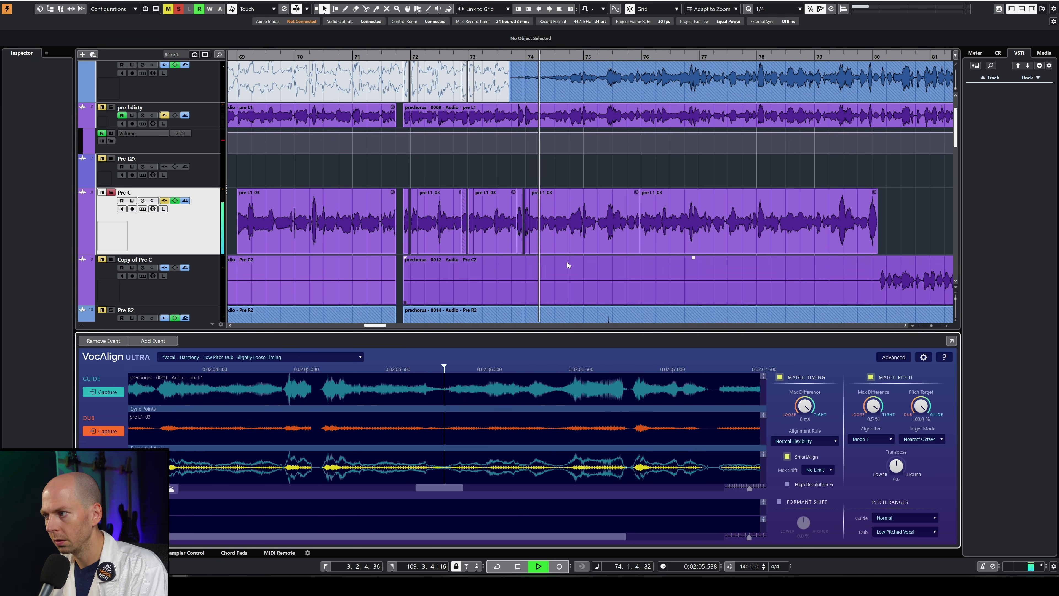
left_click(111, 192)
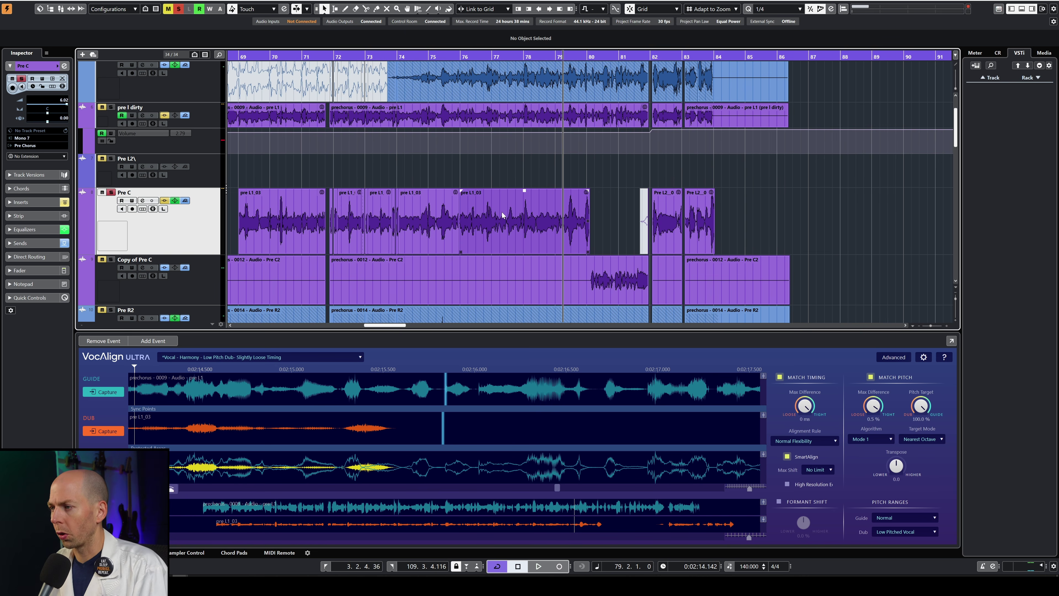
Step: Add the Copy of Pre C event starting at bar 80 to VocAlign Ultra, capture it as dub, and play it back
left_click(567, 252)
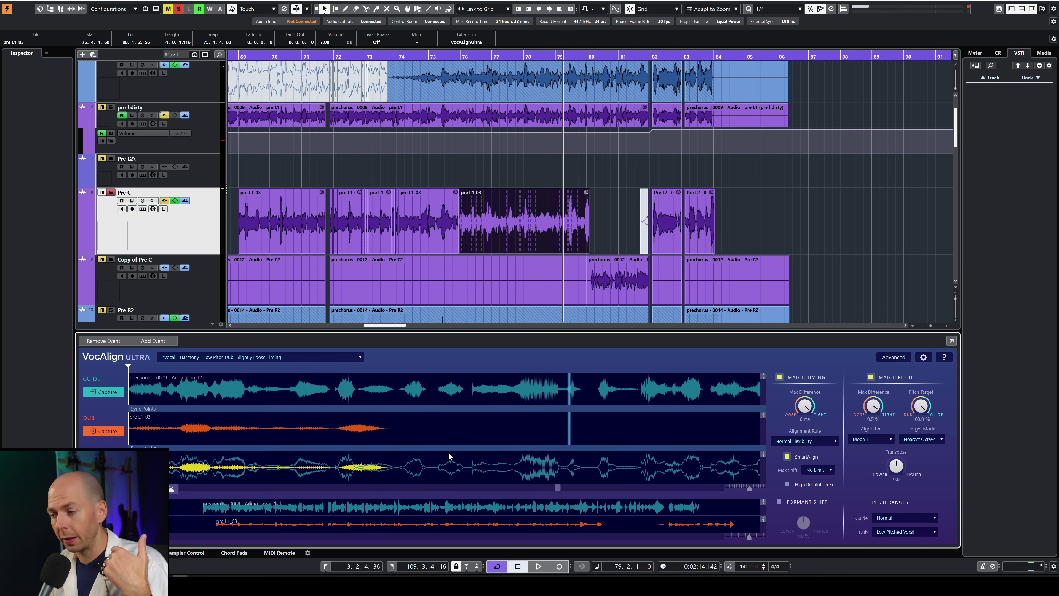
left_click(176, 376)
left_click(638, 280)
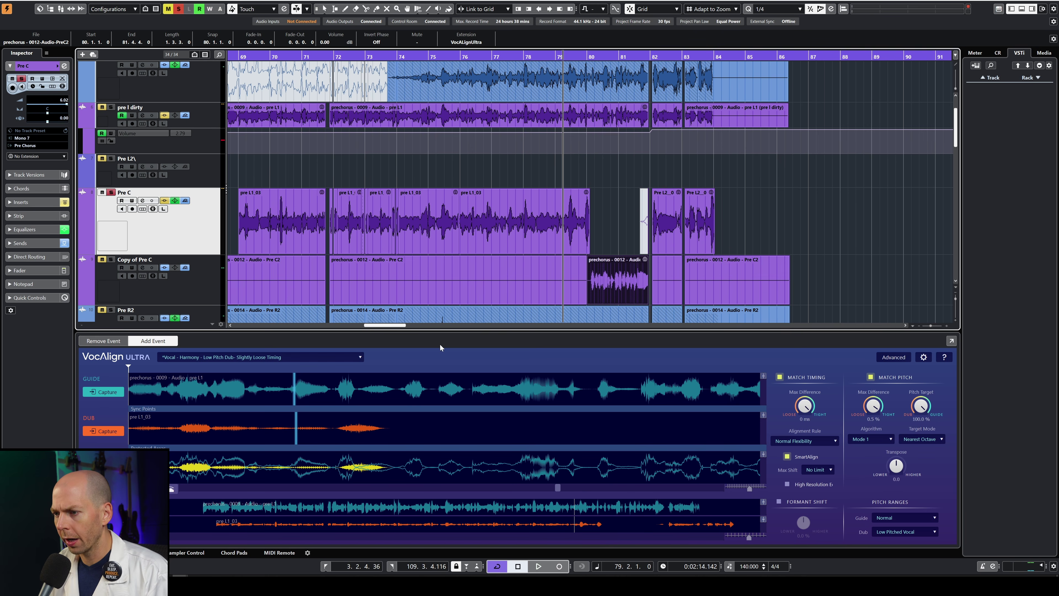
left_click(104, 431)
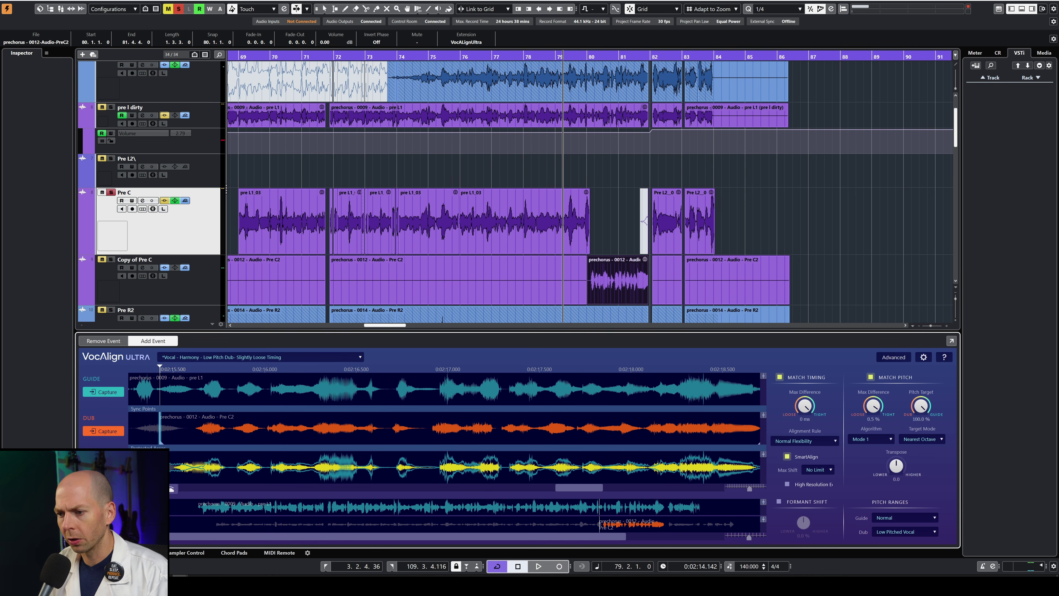
key("space")
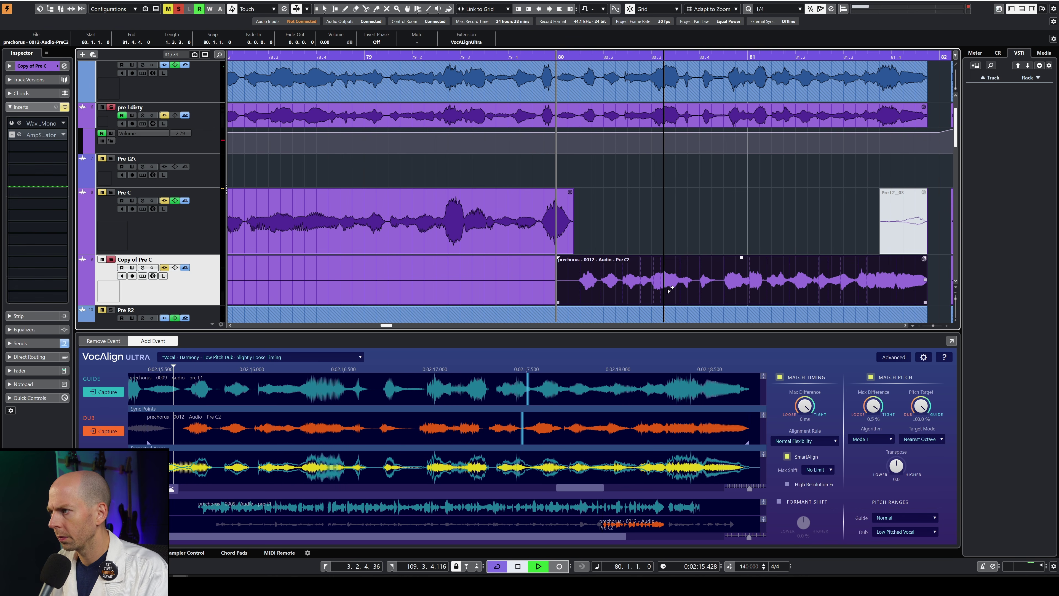
key("space")
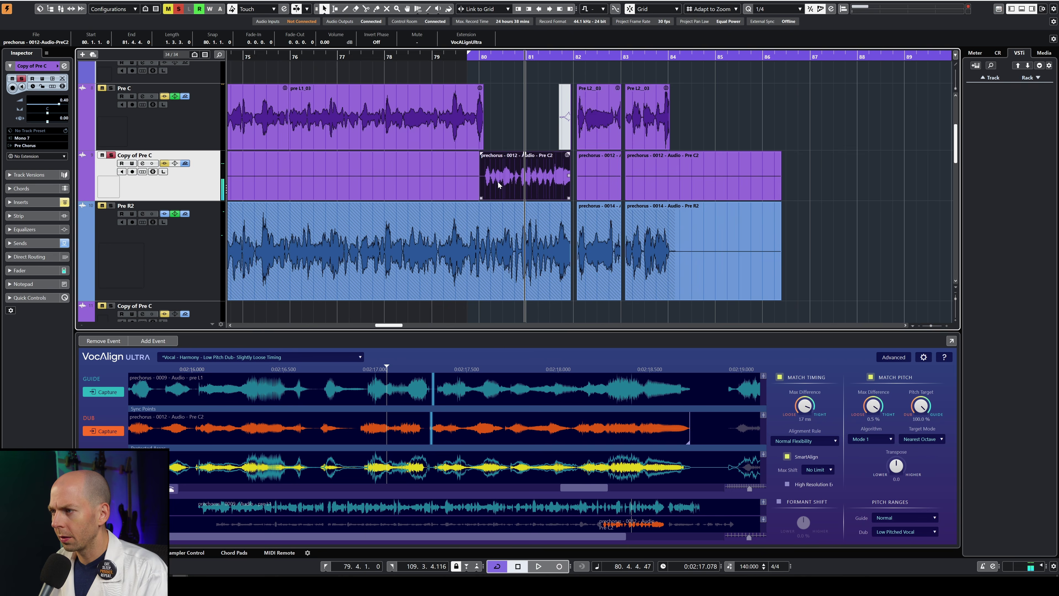
Step: Play the aligned Copy of Pre C vocal from just before bar 80 to check its opening word
scroll(496, 183, "up", 4)
scroll(495, 181, "up", 3)
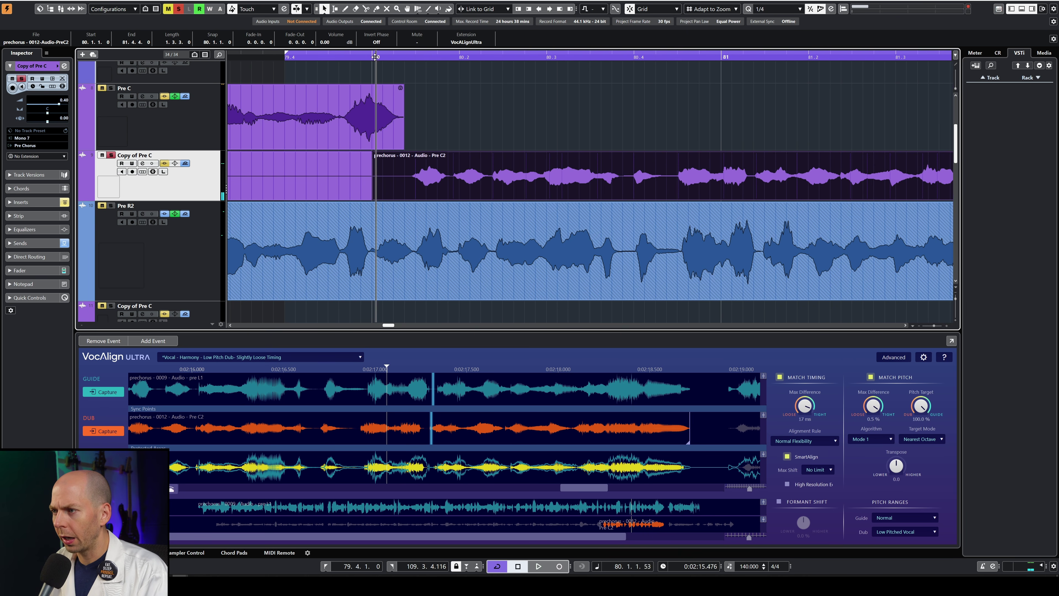
key("KP_1")
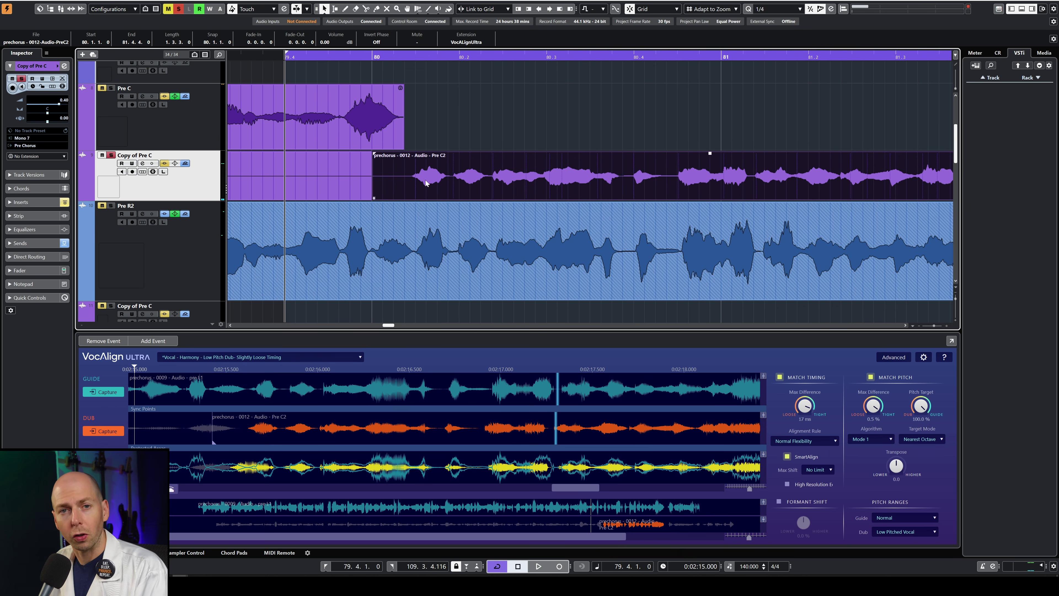
key("space")
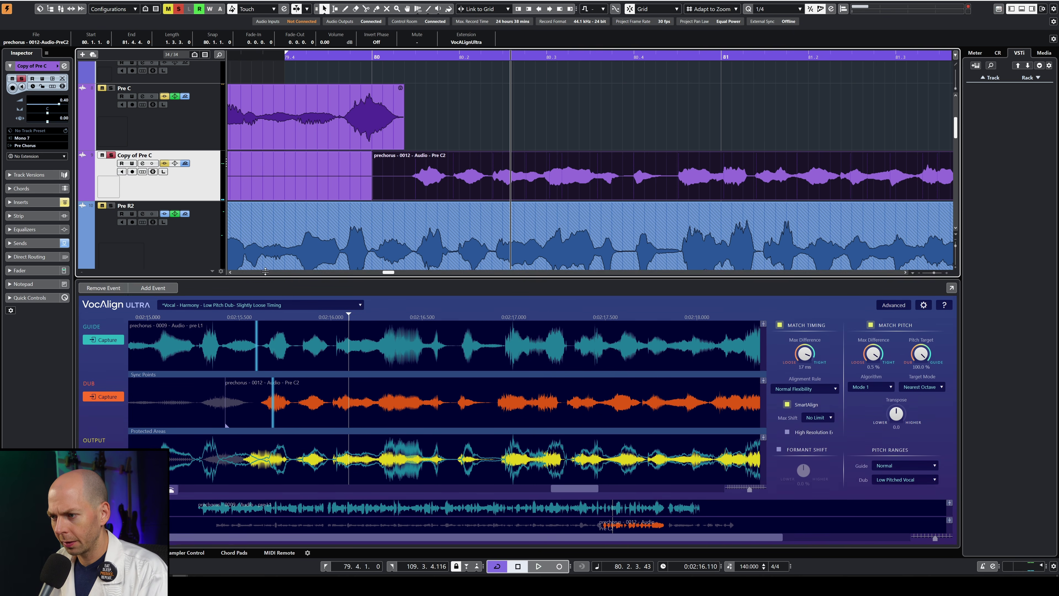
Step: Enlarge the VocAlign display and add a sync point at the onset of the first word in the Pre C2 dub
left_click_drag(266, 272, 265, 220)
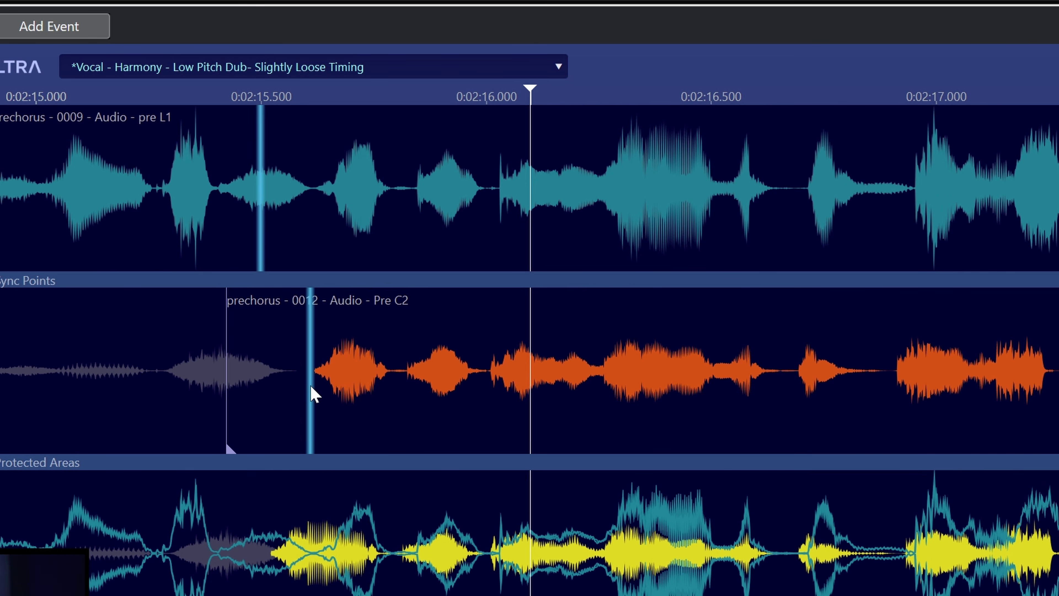
right_click(313, 394)
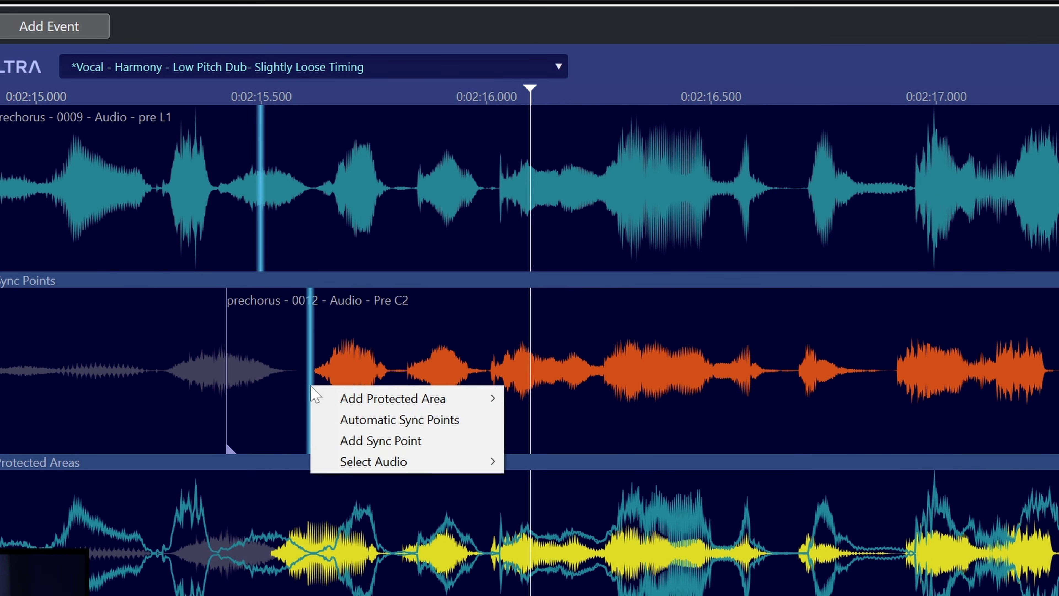
left_click(447, 443)
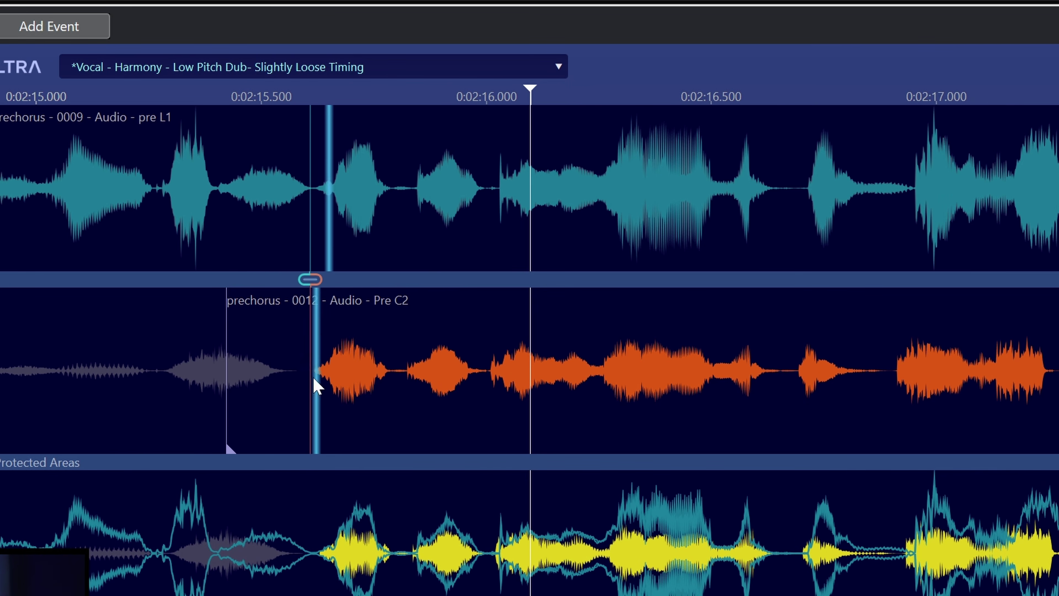
Step: Move the sync point's guide end to the matching word onset, align its dub end with it, and play the result
mouse_move(309, 281)
left_mouse_down()
mouse_move(291, 289)
mouse_move(300, 289)
left_mouse_up()
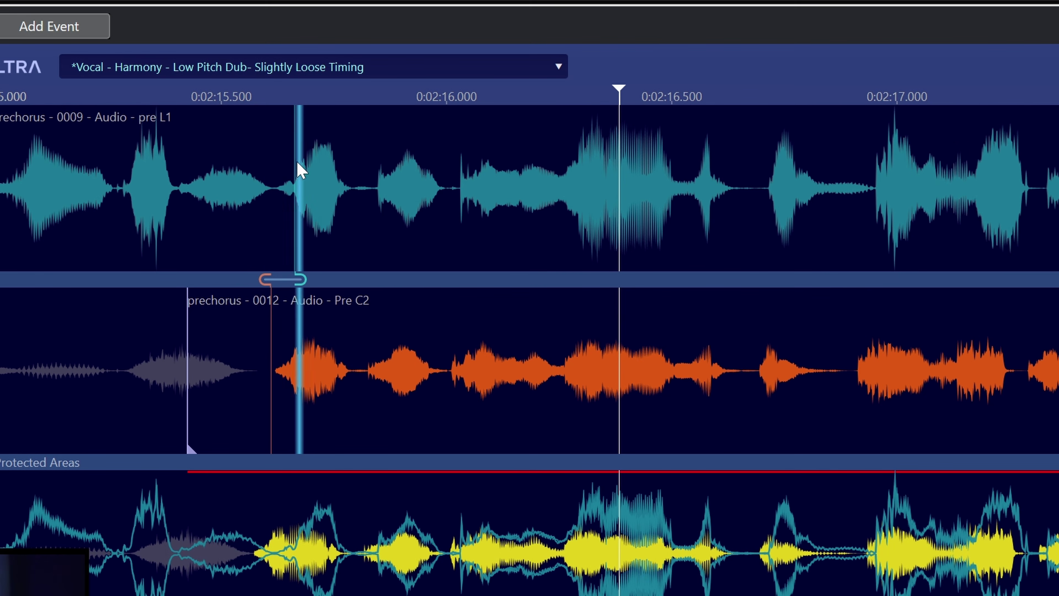
left_click_drag(267, 279, 295, 285)
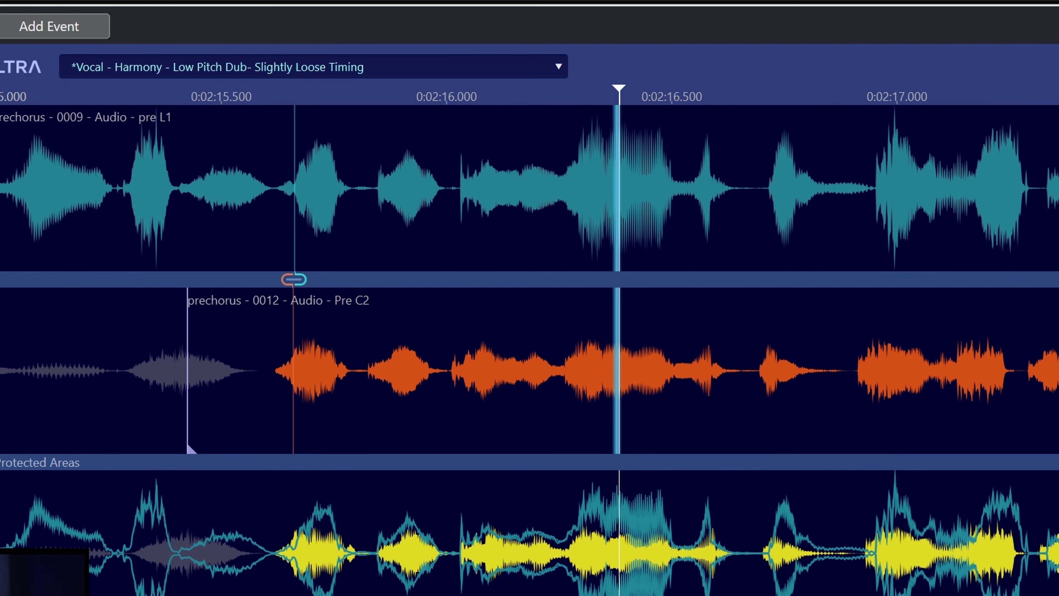
key("space")
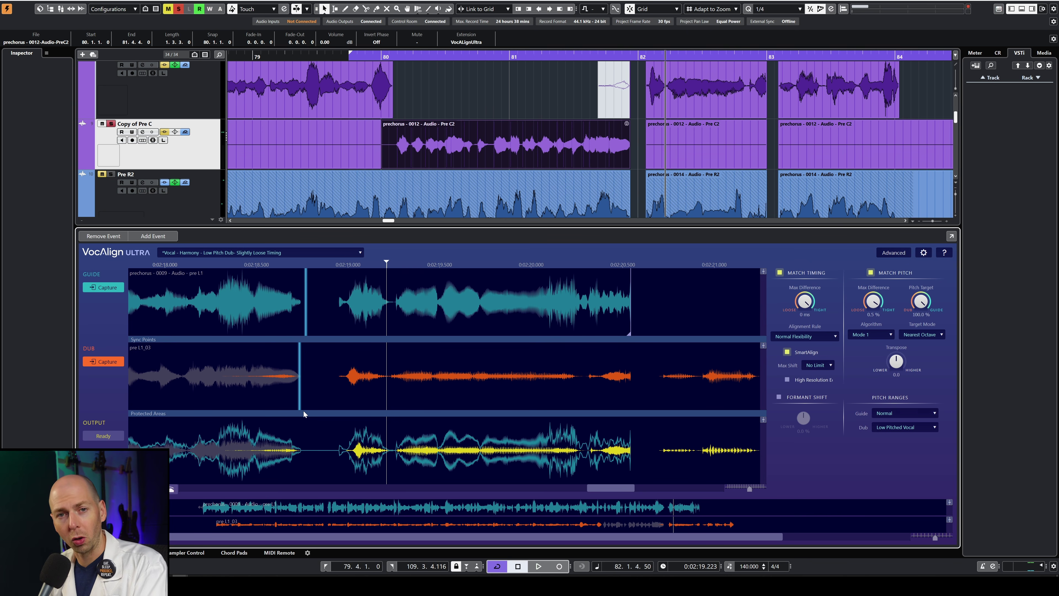
Step: Add a Protect Pitch area to the pre L1_03 dub shortly before its greyed-out section
scroll(521, 386, "down", 3)
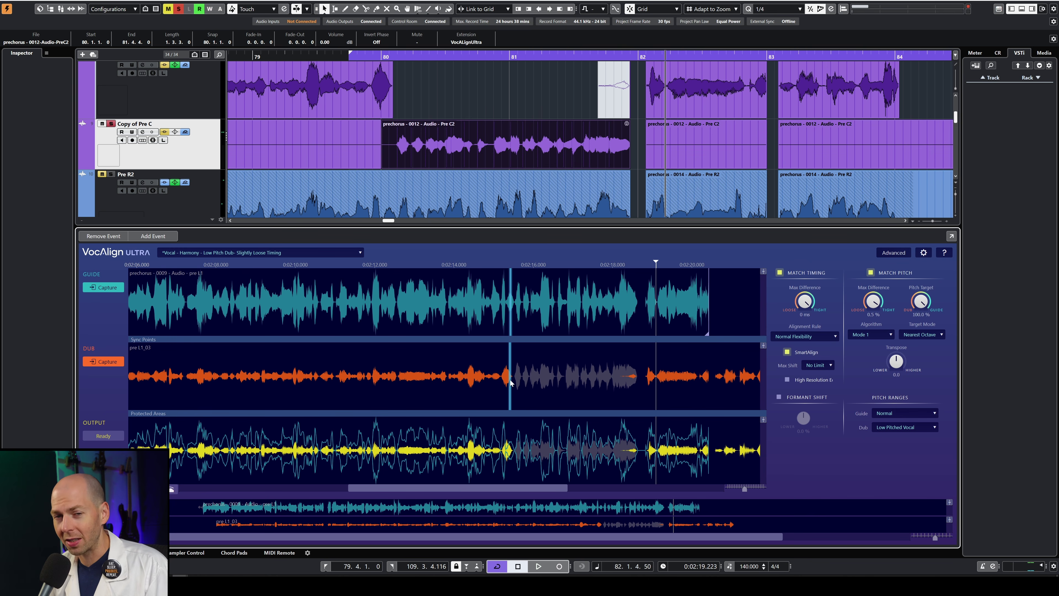
right_click(455, 385)
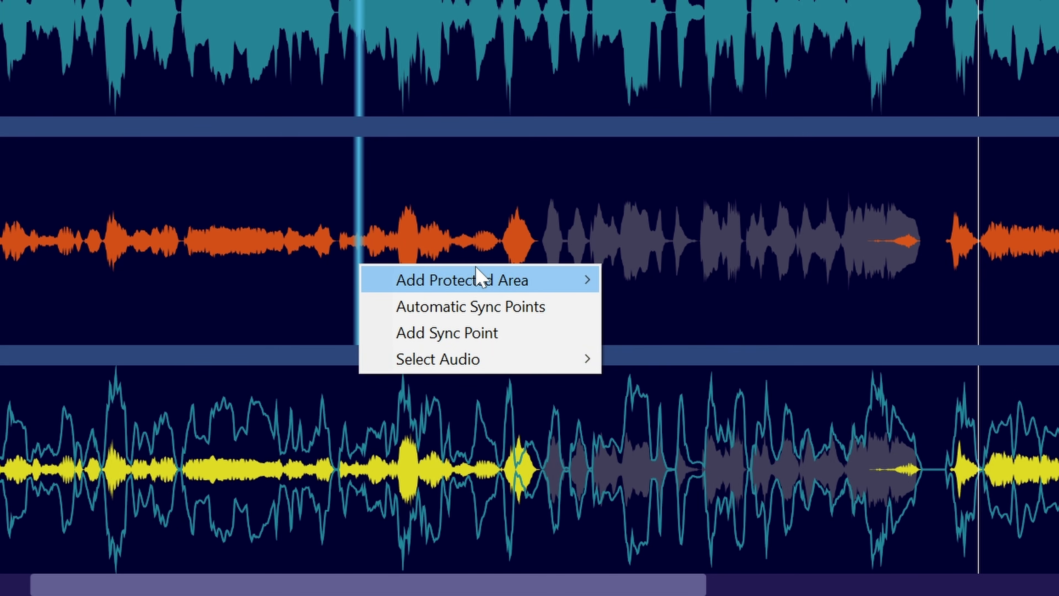
mouse_move(476, 268)
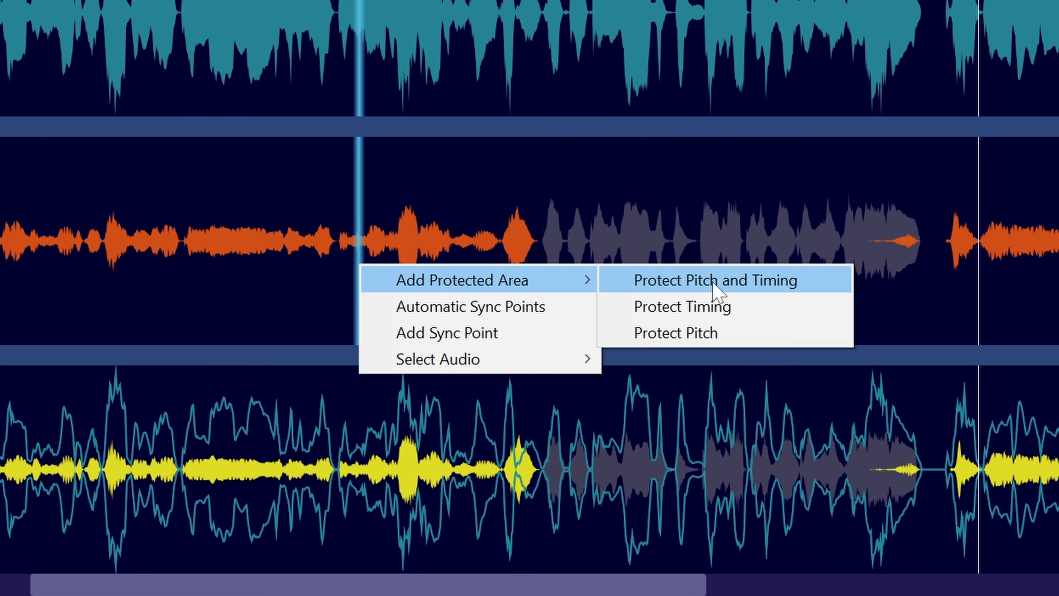
left_click(729, 334)
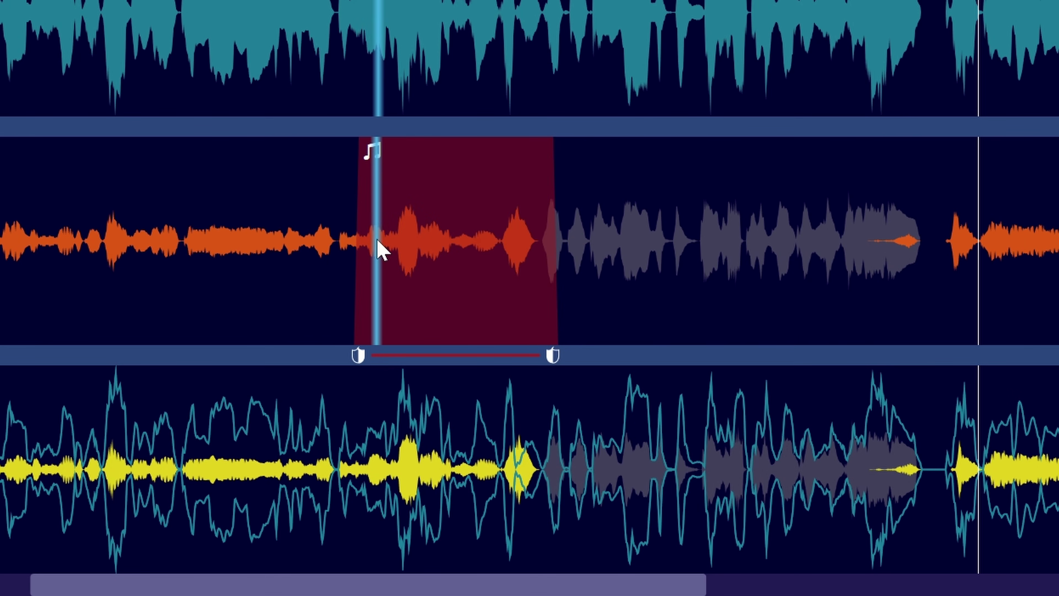
Step: Extend the protected area's start and split it in two, with the first part protecting both pitch and timing
left_click_drag(358, 355, 183, 355)
left_click(501, 359)
mouse_move(551, 357)
left_mouse_down()
mouse_move(483, 355)
mouse_move(536, 357)
left_mouse_up()
left_click(295, 305)
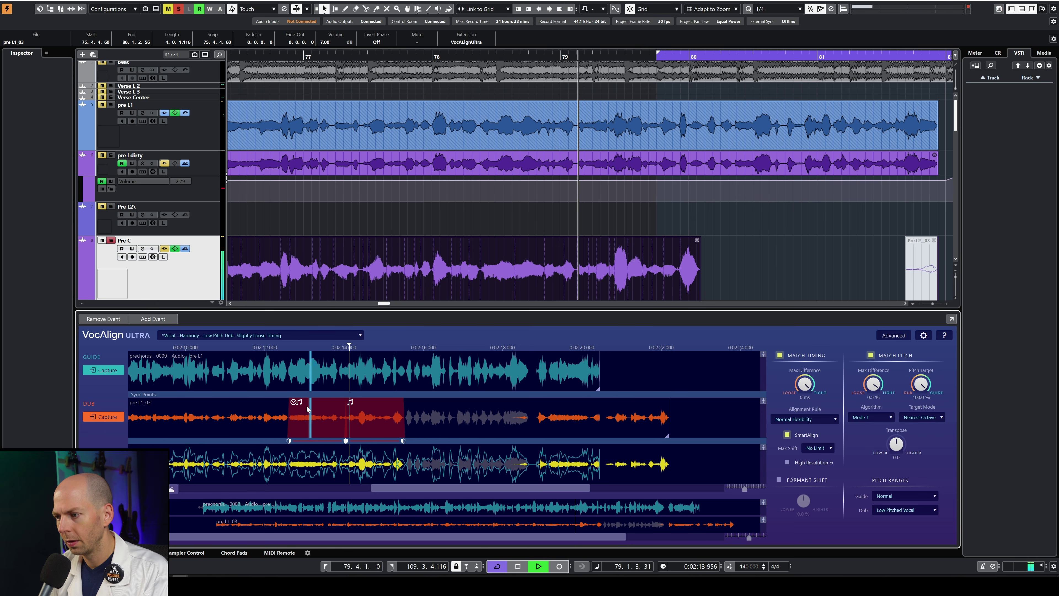
key("space")
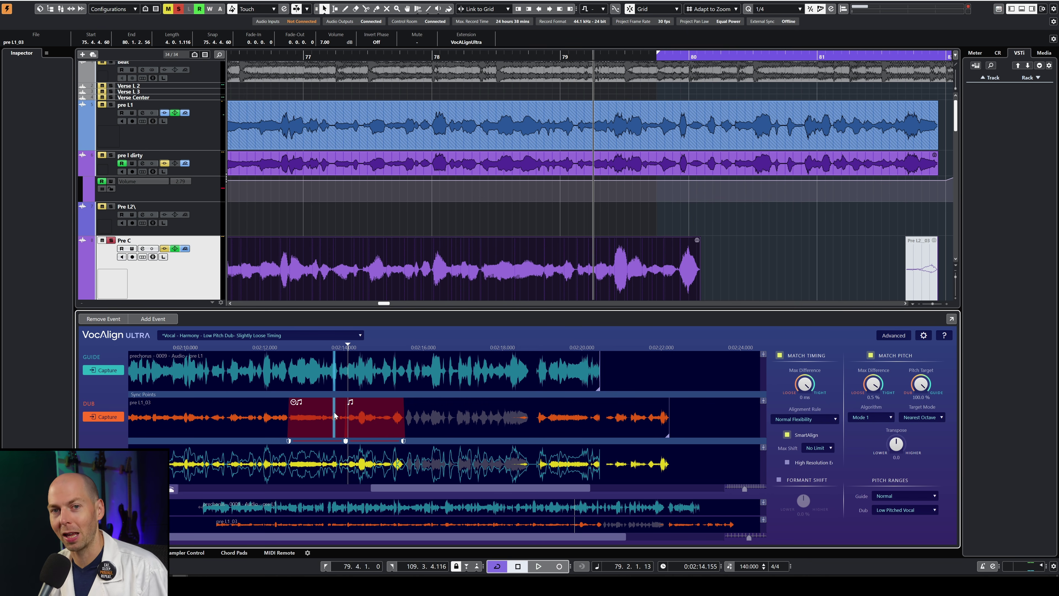
Step: Delete both protected areas from the pre L1_03 dub
right_click(310, 415)
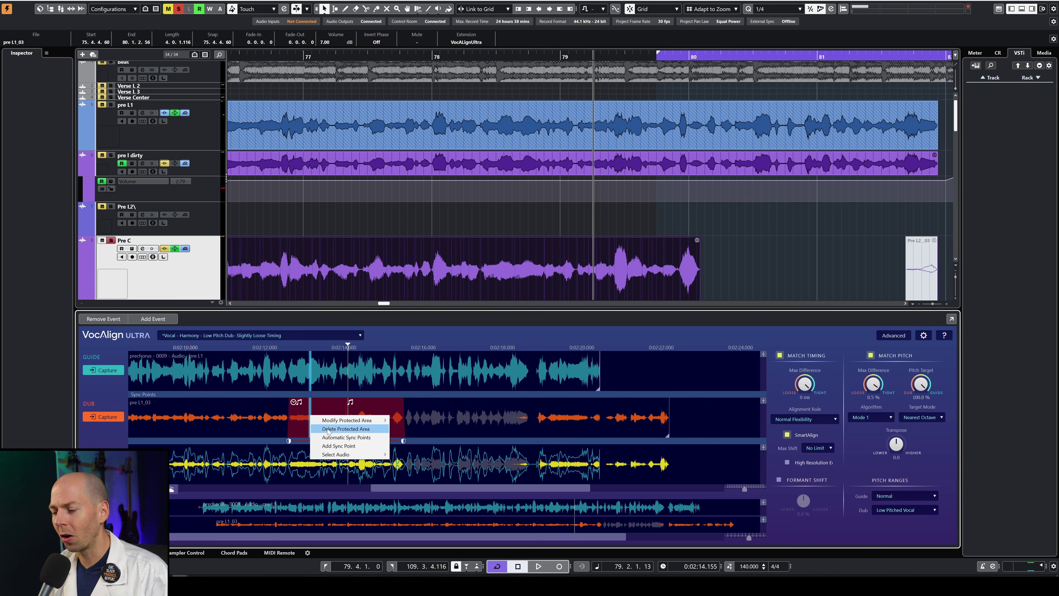
left_click(329, 429)
right_click(373, 425)
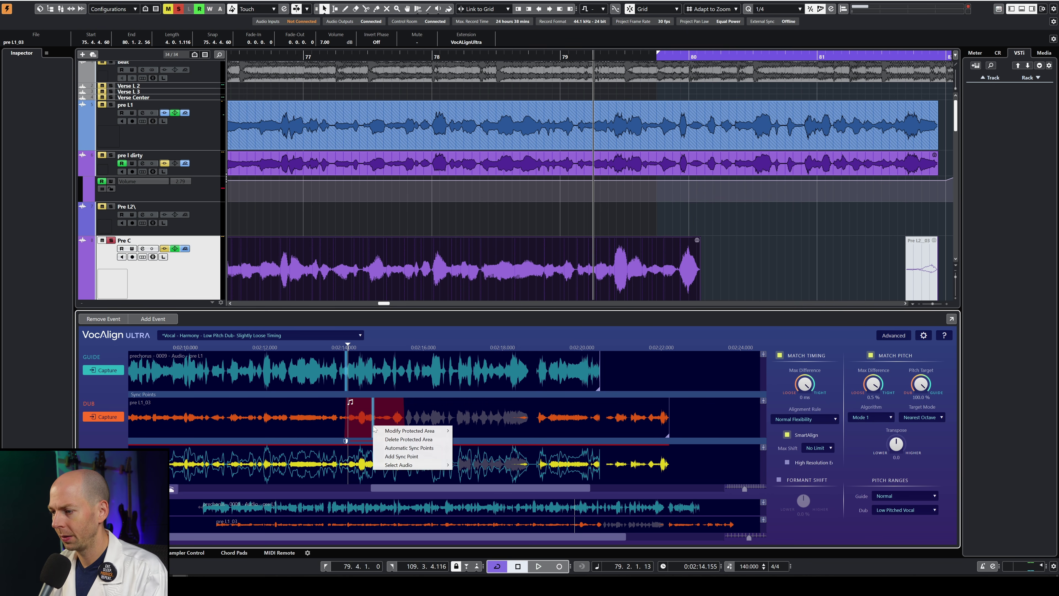
left_click(396, 438)
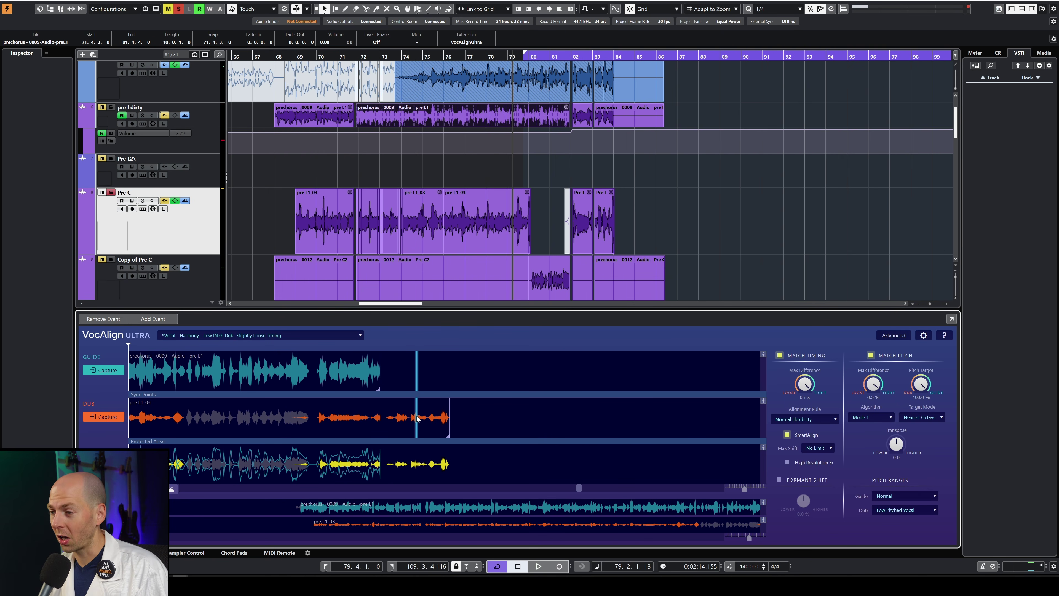
Step: Add the long Pre R2 event starting near bar 72 to VocAlign Ultra and capture it as dub
left_click(153, 318)
scroll(458, 135, "down", 5)
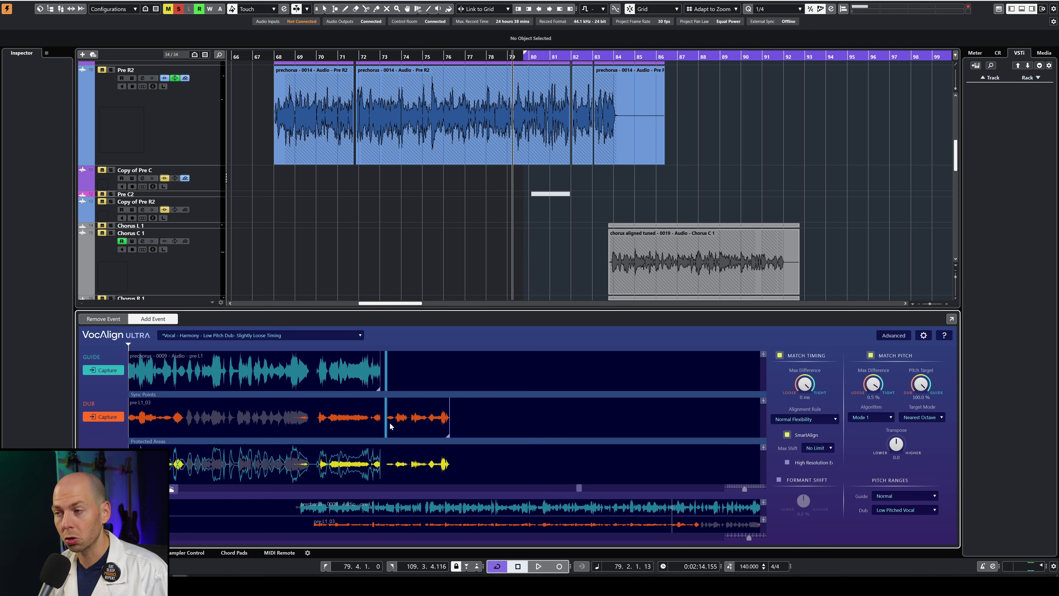
left_click(395, 110)
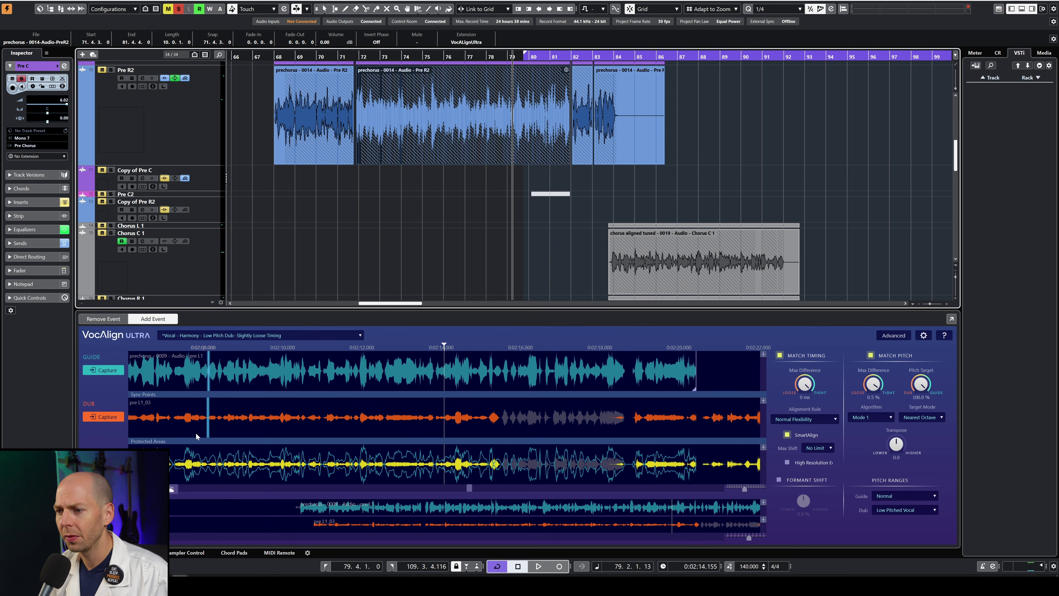
left_click(112, 418)
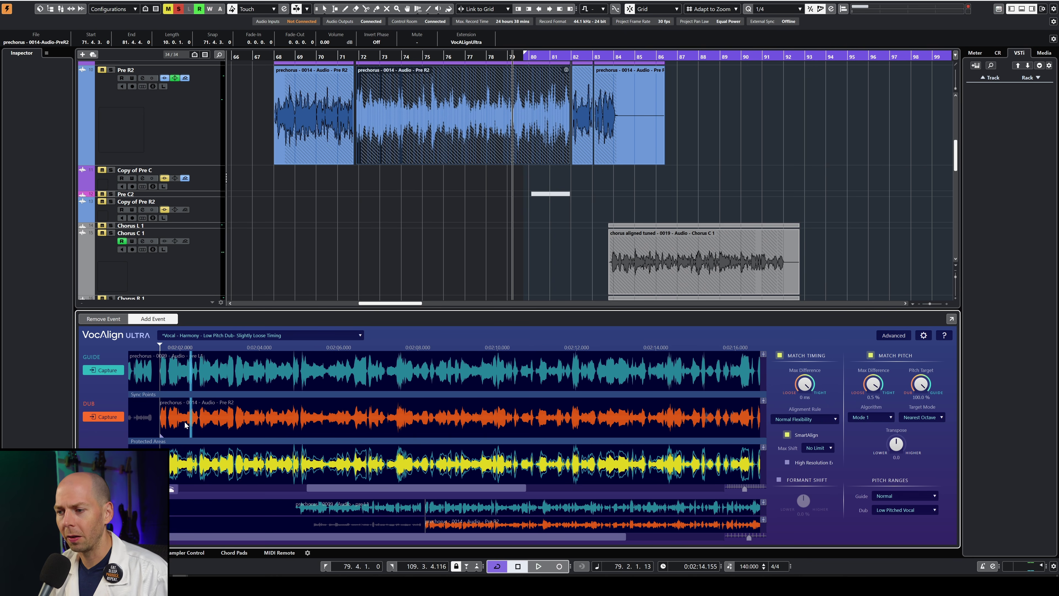
Step: Switch the dub lane's selected audio to prechorus - 0012 - Audio - Pre C2
right_click(188, 450)
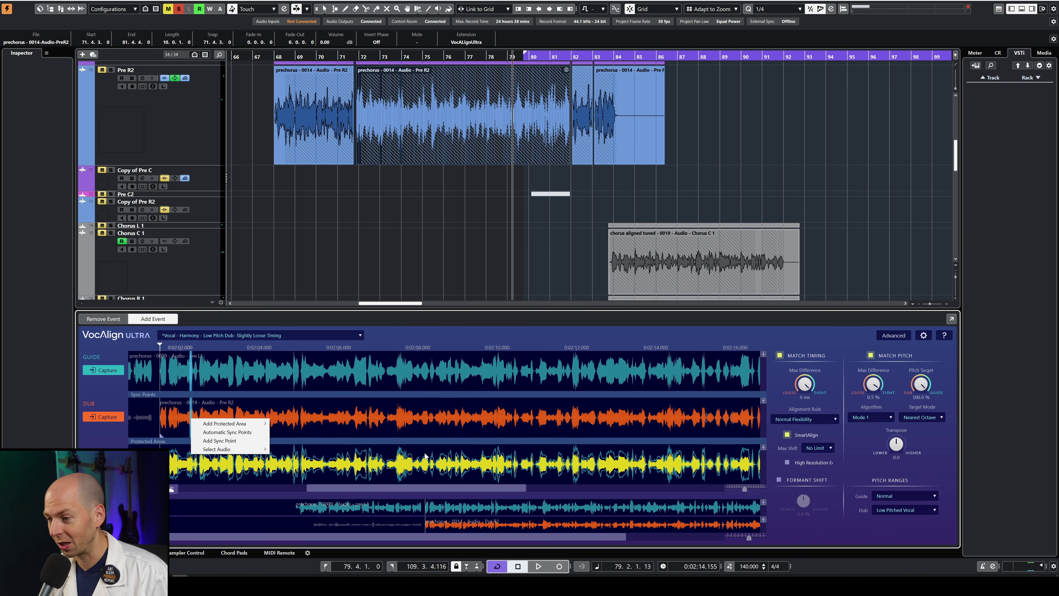
left_click(224, 408)
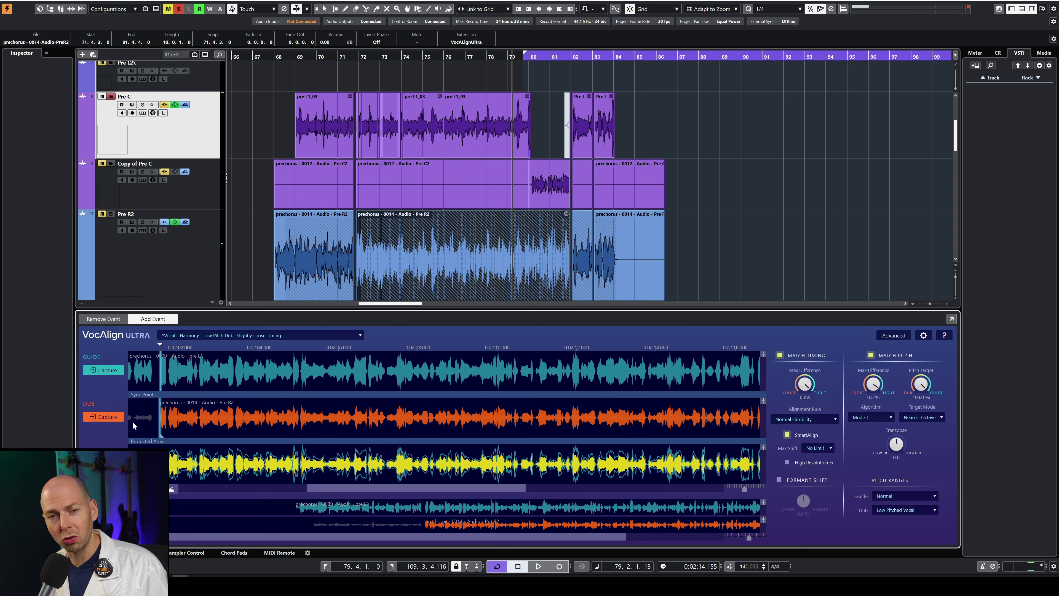
left_click(277, 417)
right_click(315, 418)
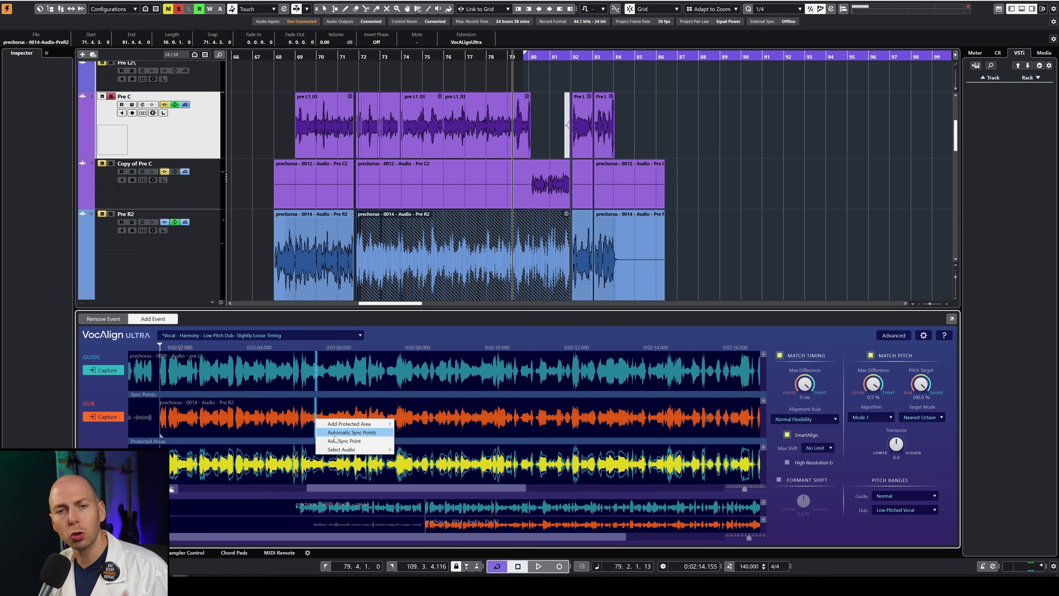
mouse_move(341, 449)
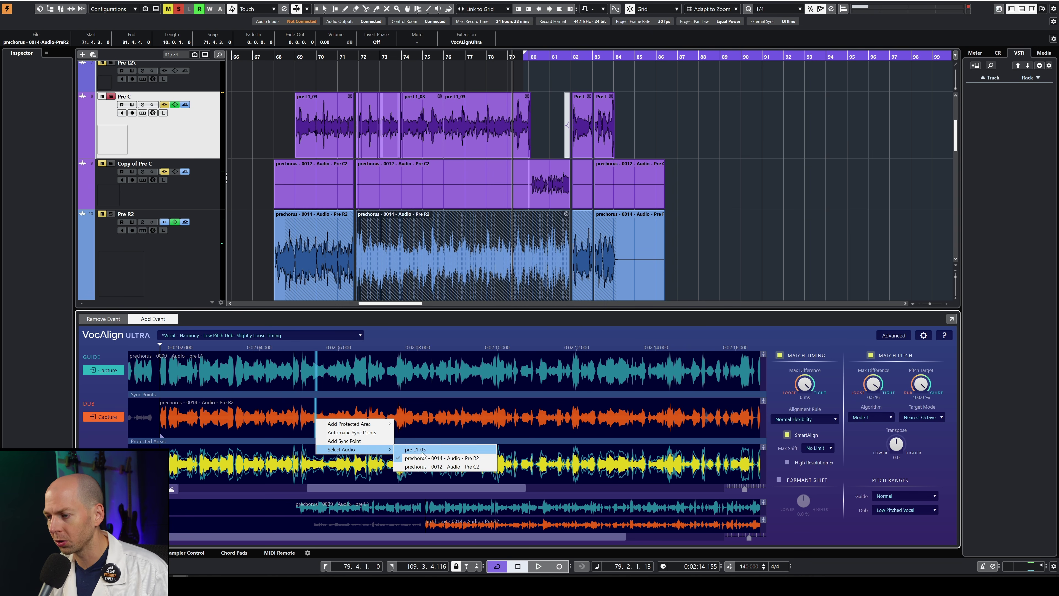
left_click(440, 466)
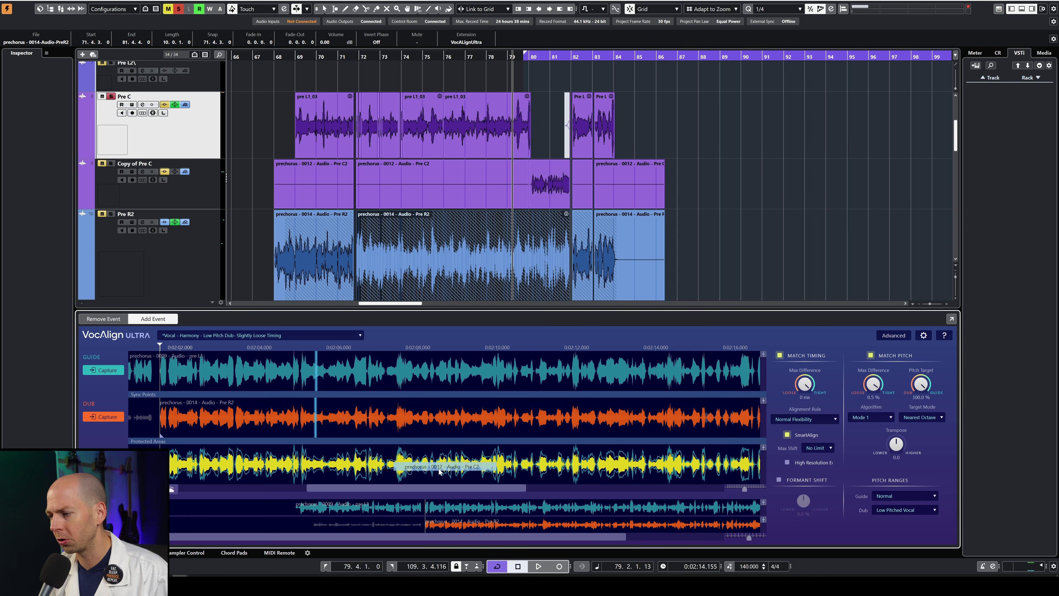
Step: Select the Copy of Pre C, Pre C and Pre R2 events in turn to view each one's dub in VocAlign Ultra
left_click(555, 184)
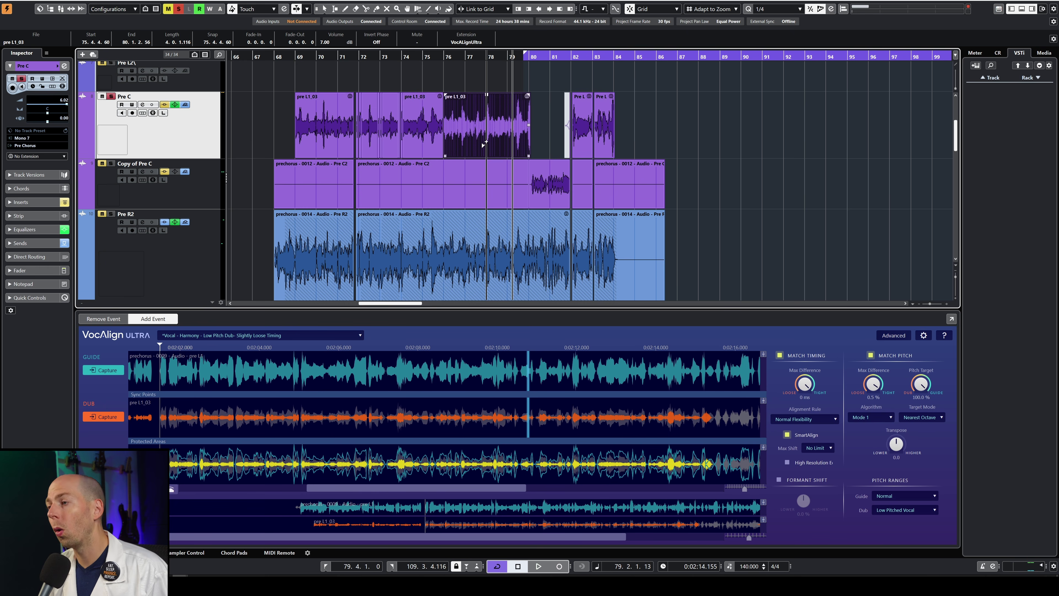
left_click(475, 134)
left_click(434, 133)
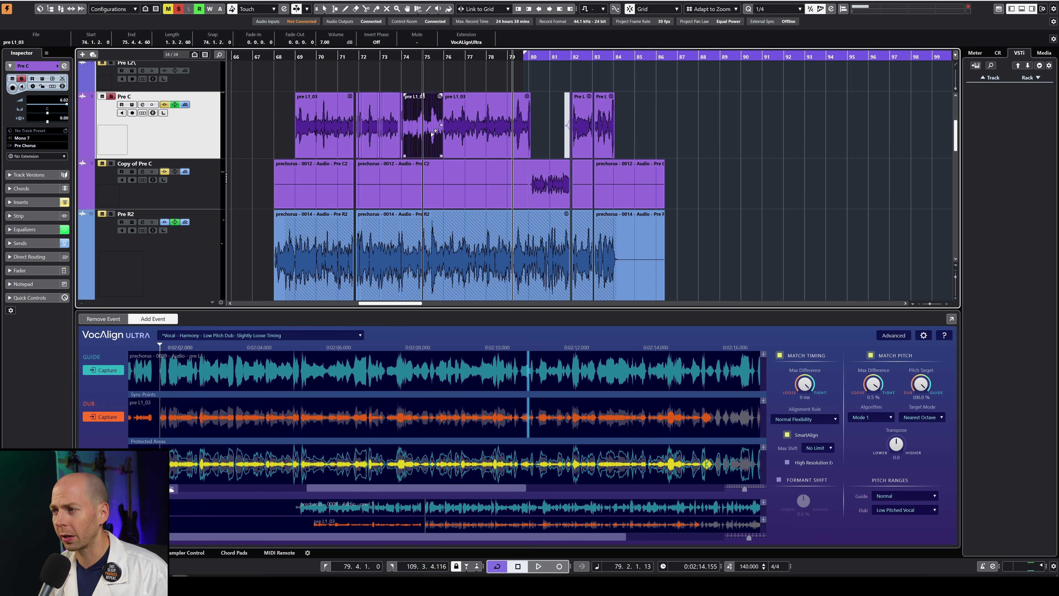
left_click(704, 481)
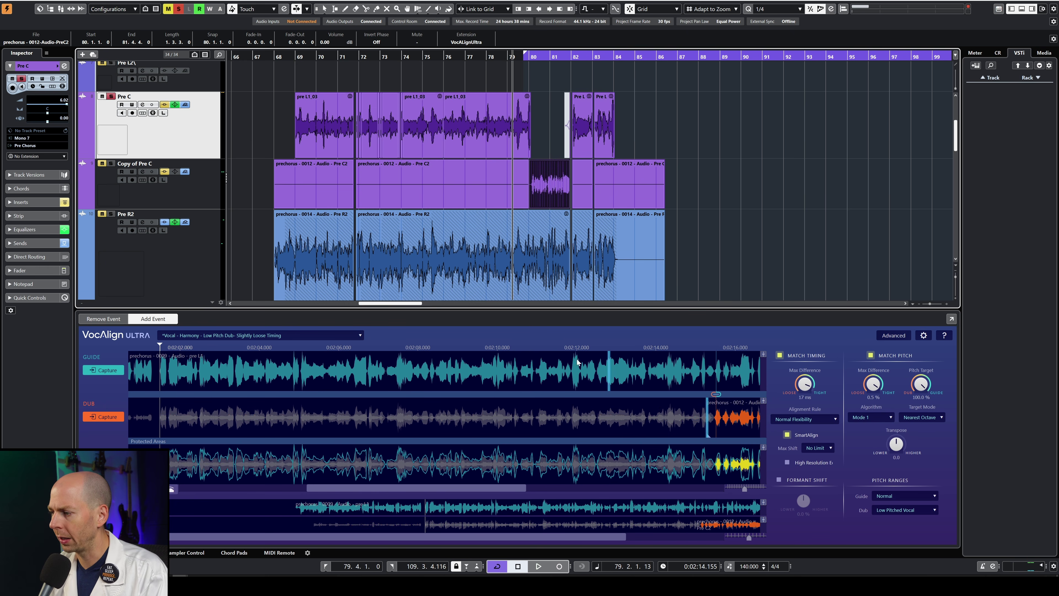
left_click(379, 250)
Step: Select the Pre R2 track and play its aligned vocal around bar 75
scroll(379, 173, "up", 1)
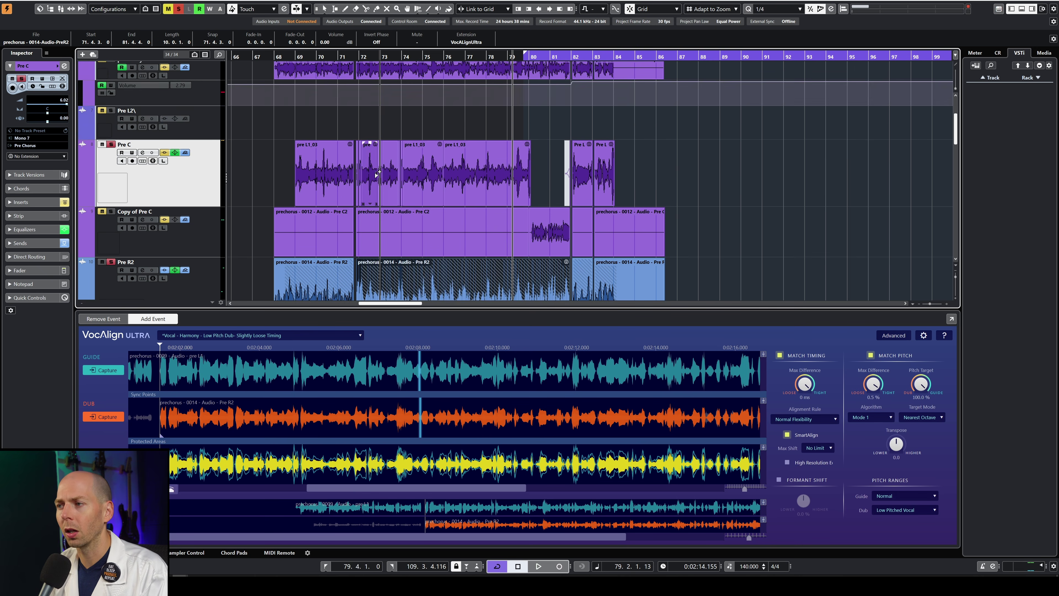
scroll(378, 167, "down", 1)
key("space")
left_click(248, 265)
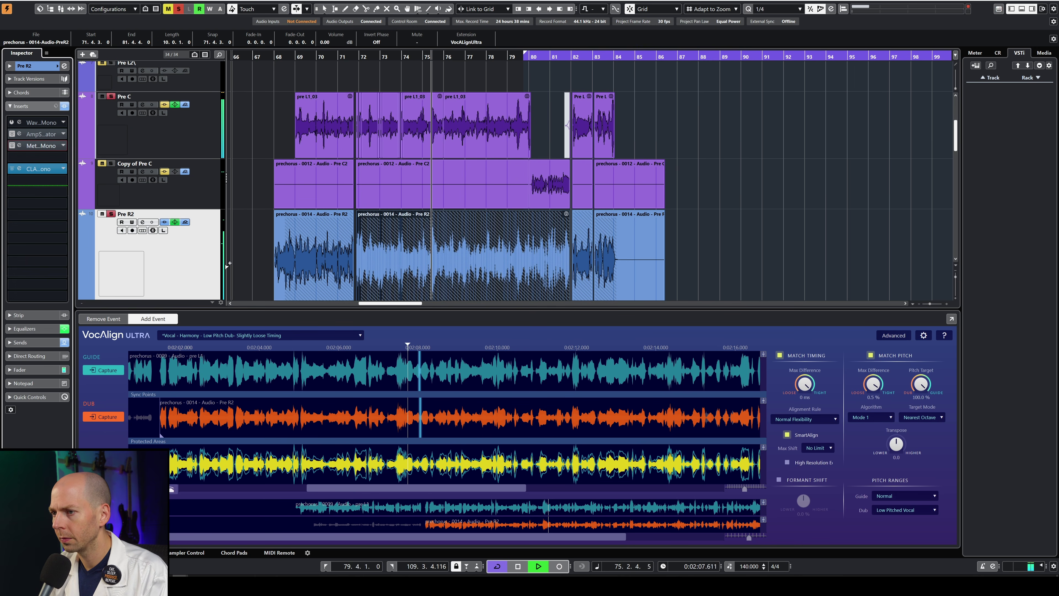
left_click(396, 263)
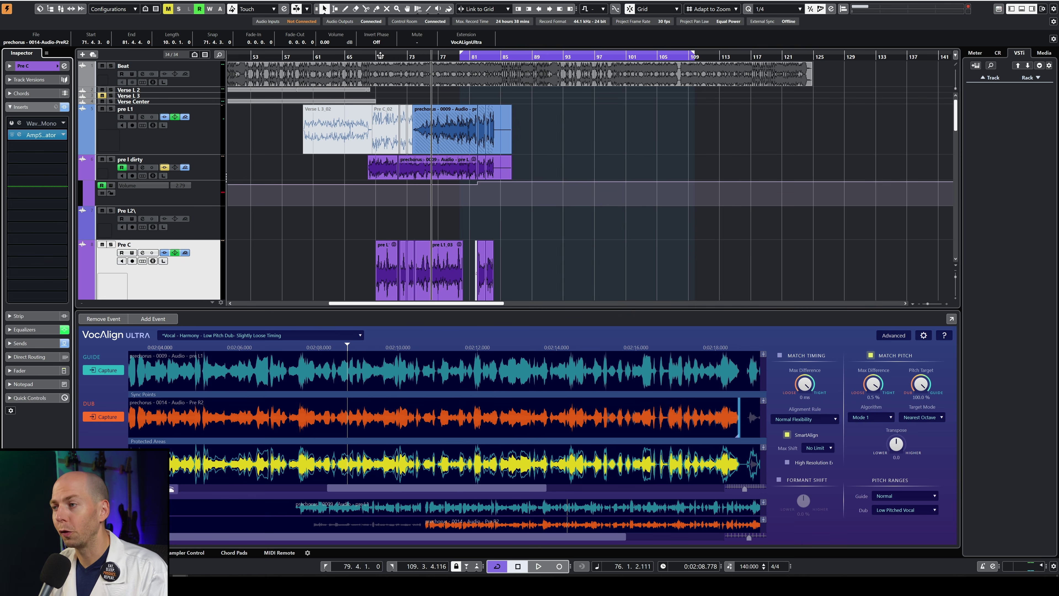
Step: Turn cycle playback off and enable the AmpSimulator insert on the pre L1 track while playing
key("KP_Divide")
key("space")
left_click(101, 148)
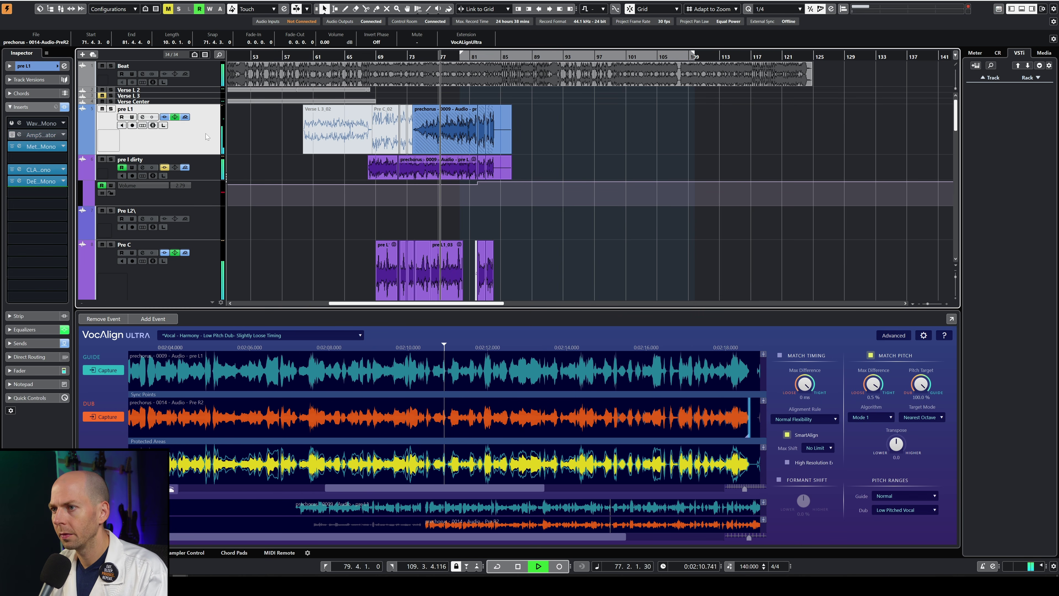
left_click(14, 136)
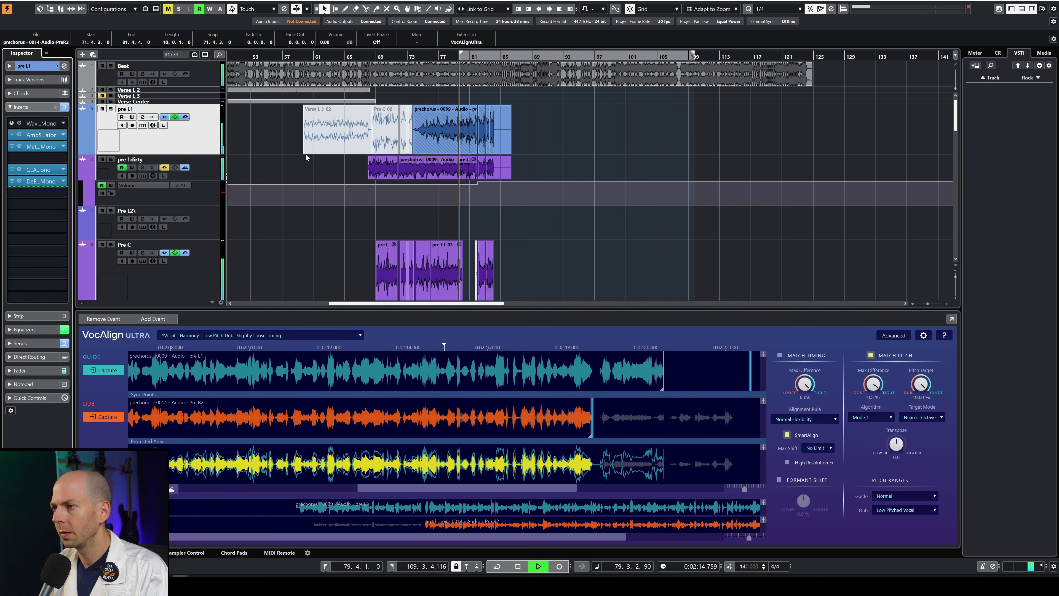